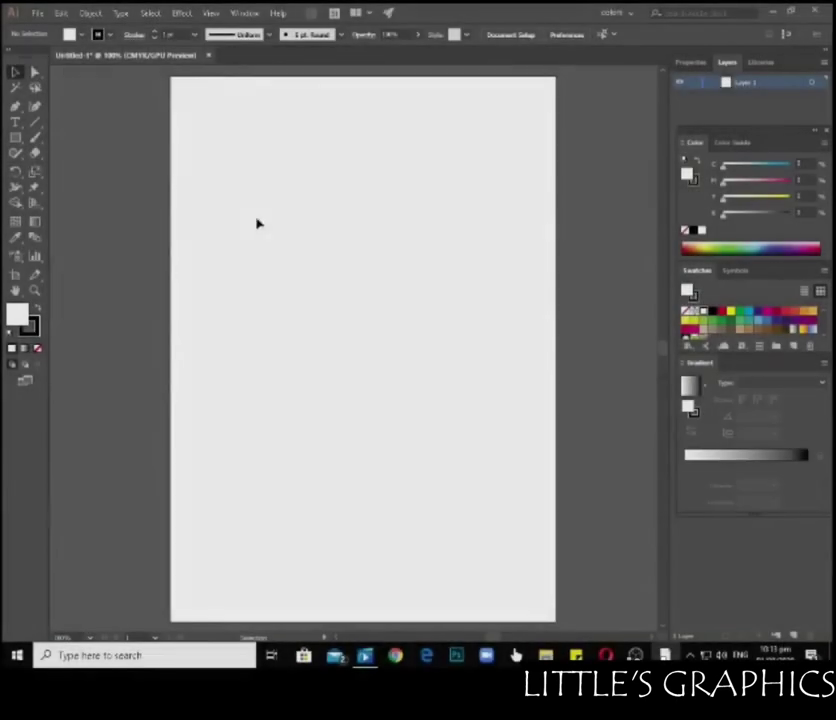
- Place the Stuart Little cartoon on the artboard and squash it shorter
{"action": "left_click", "coordinate": [56, 222]}
{"action": "left_click", "coordinate": [306, 373]}
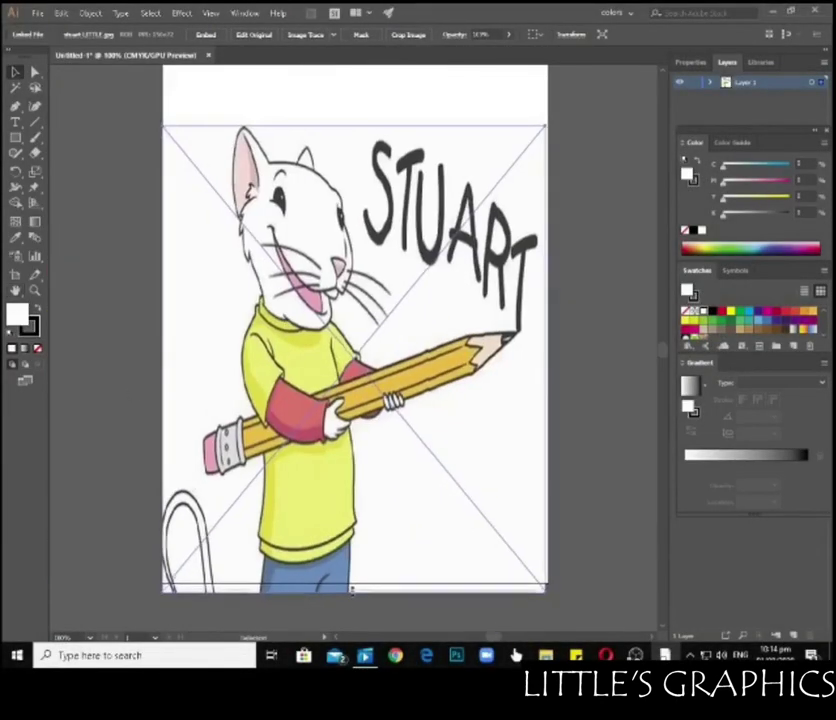
{"action": "mouse_move", "coordinate": [353, 592]}
{"action": "left_mouse_down"}
{"action": "mouse_move", "coordinate": [345, 537]}
{"action": "mouse_move", "coordinate": [351, 491]}
{"action": "left_mouse_up"}
- Add a new empty Layer 2 above the image for tracing
{"action": "key", "text": "ctrl+shift+a"}
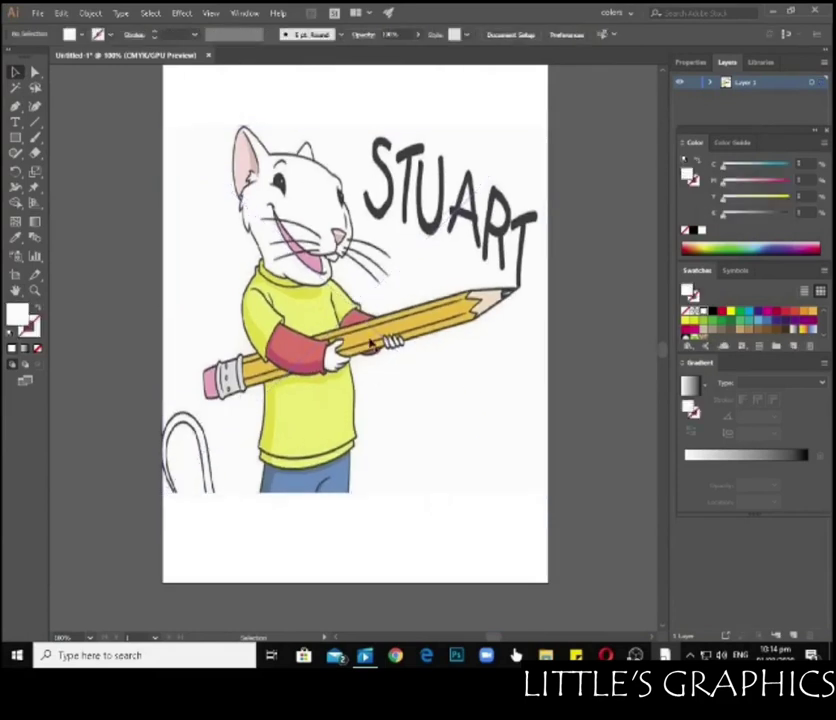
{"action": "key", "text": "ctrl+alt+l"}
{"action": "left_click", "coordinate": [414, 383]}
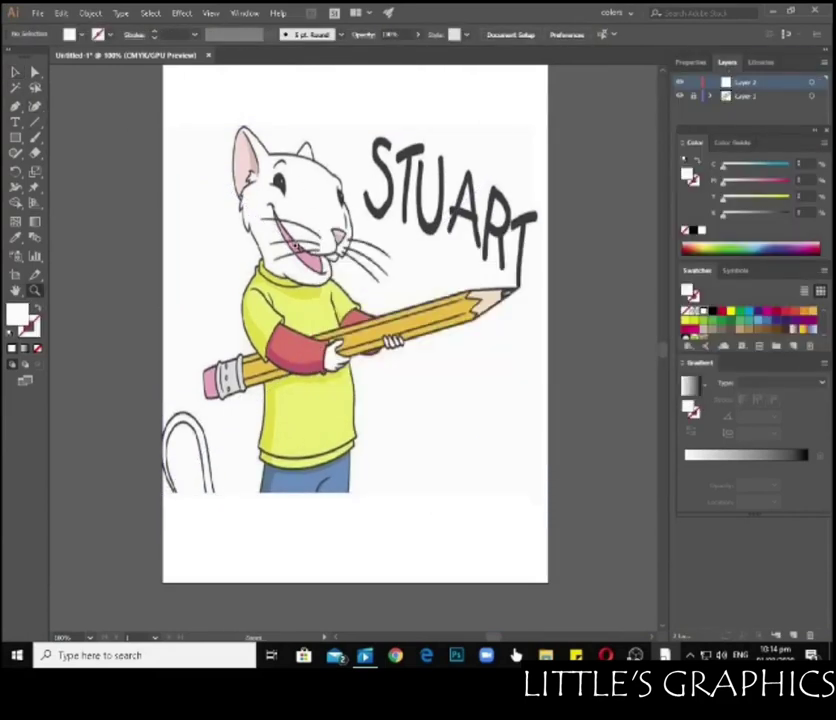
{"action": "key", "text": "ctrl+plus"}
{"action": "key", "text": "ctrl+plus"}
{"action": "key", "text": "ctrl+plus"}
- Trace the jeans outline with the Curvature tool, redoing the misplaced points
{"action": "key", "text": "shift+grave"}
{"action": "left_click", "coordinate": [225, 275]}
{"action": "left_click", "coordinate": [213, 365]}
{"action": "left_click", "coordinate": [477, 366]}
{"action": "left_click", "coordinate": [485, 240]}
{"action": "left_click", "coordinate": [347, 366]}
{"action": "left_click", "coordinate": [440, 366]}
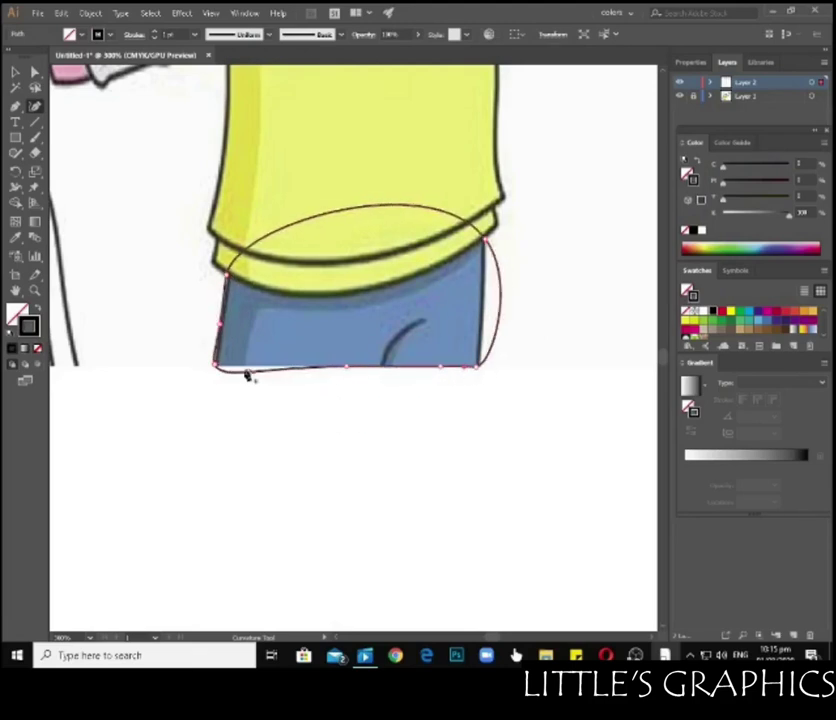
{"action": "key", "text": "ctrl+z"}
{"action": "key", "text": "ctrl+z"}
{"action": "key", "text": "ctrl+z"}
{"action": "key", "text": "ctrl+z"}
{"action": "left_click", "coordinate": [478, 365]}
{"action": "left_click", "coordinate": [485, 240]}
{"action": "left_click", "coordinate": [228, 272]}
{"action": "key", "text": "Escape"}
- Trace the pocket curve and sample the cartoon's jeans blue as the fill
{"action": "left_click", "coordinate": [422, 322]}
{"action": "left_click", "coordinate": [386, 366]}
{"action": "key", "text": "Escape"}
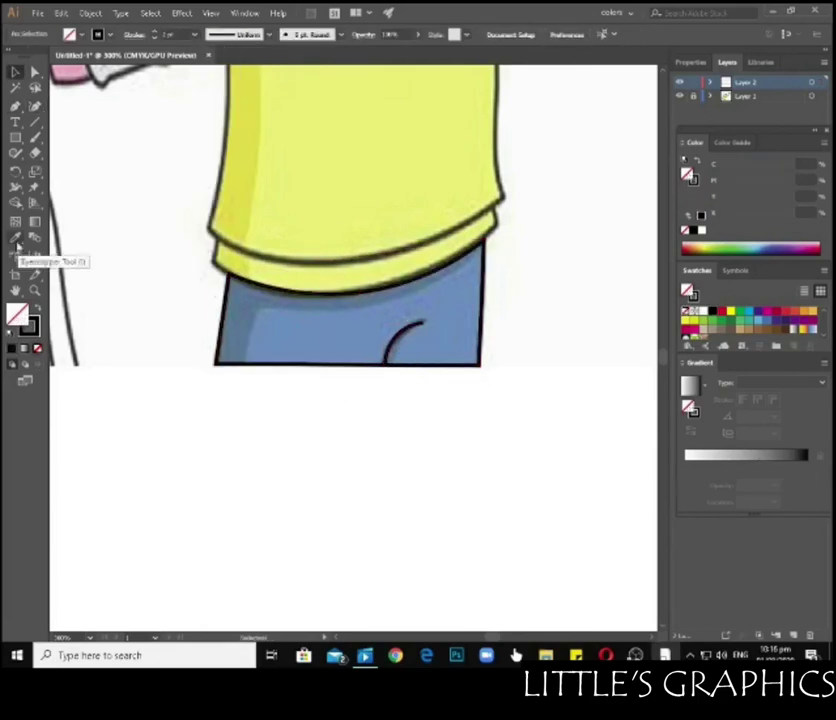
{"action": "left_click", "coordinate": [16, 237]}
{"action": "left_click", "coordinate": [752, 345]}
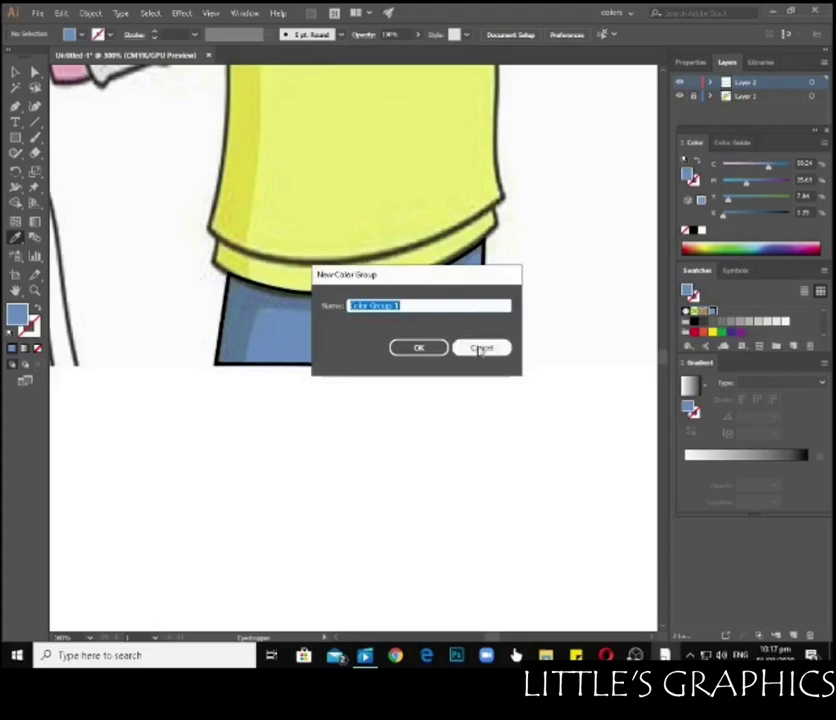
{"action": "left_click", "coordinate": [481, 347]}
- Trace the jeans' left shading edge and waistline curve
{"action": "key", "text": "shift+asciitilde"}
{"action": "left_click", "coordinate": [215, 358]}
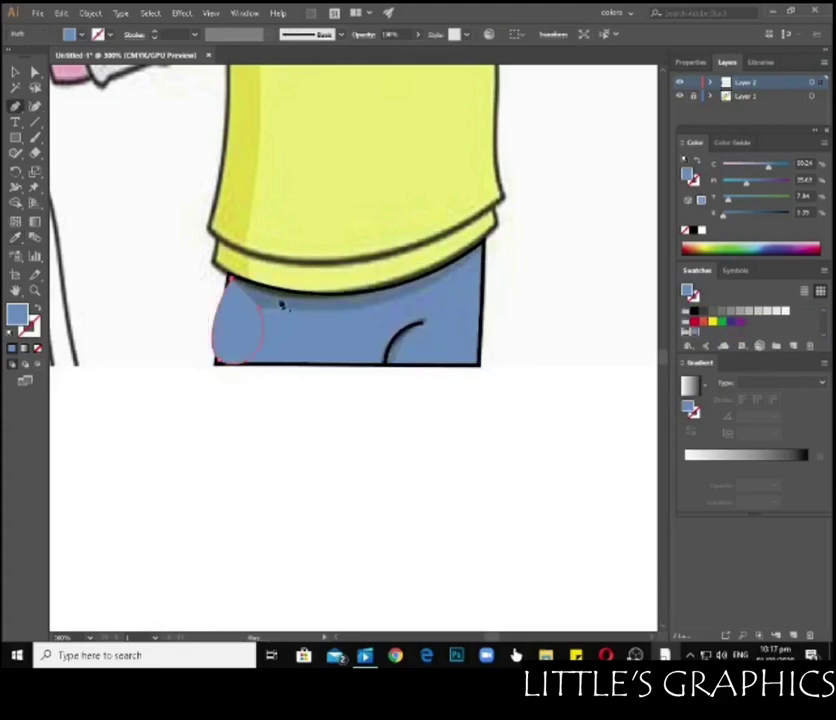
{"action": "left_click", "coordinate": [230, 285]}
{"action": "left_click", "coordinate": [373, 299]}
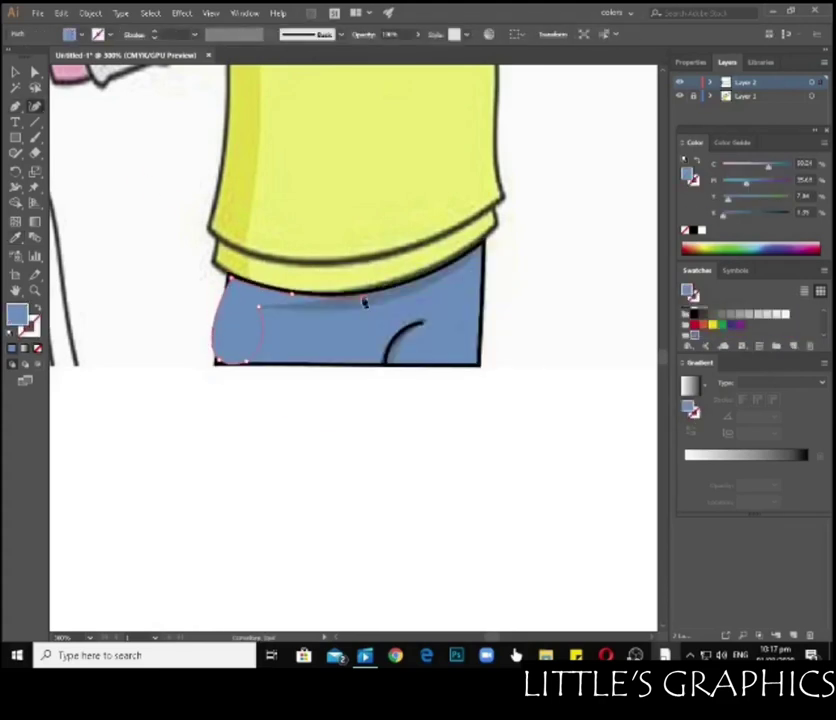
{"action": "left_click", "coordinate": [295, 312]}
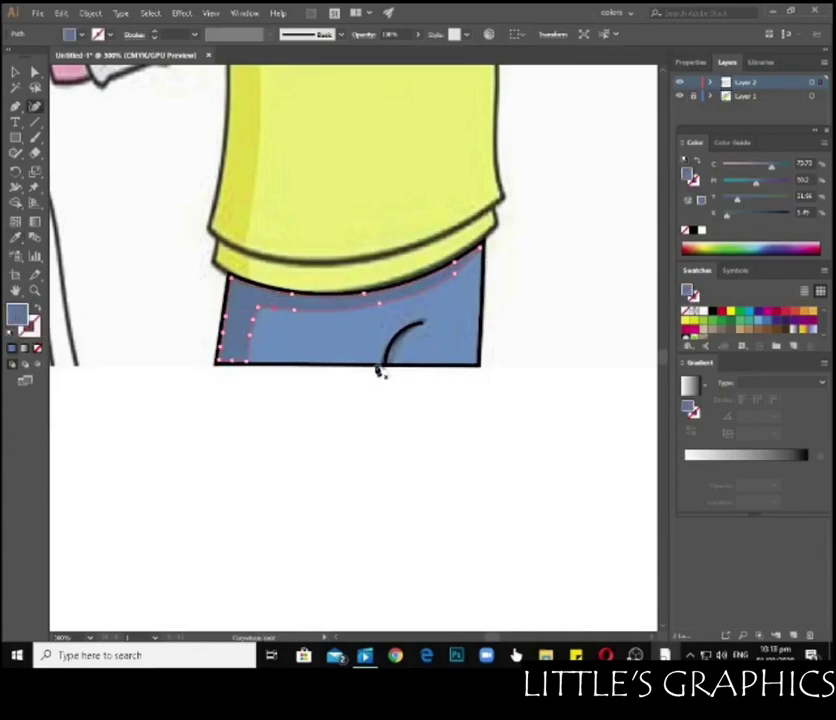
- Join the jeans path ends into a closed blue shape
{"action": "key", "text": "v"}
{"action": "right_click", "coordinate": [352, 338]}
{"action": "left_click", "coordinate": [391, 434]}
{"action": "key", "text": "shift+grave"}
{"action": "scroll", "coordinate": [352, 340], "scroll_direction": "up", "scroll_amount": 3}
{"action": "scroll", "coordinate": [250, 345], "scroll_direction": "left", "scroll_amount": 5}
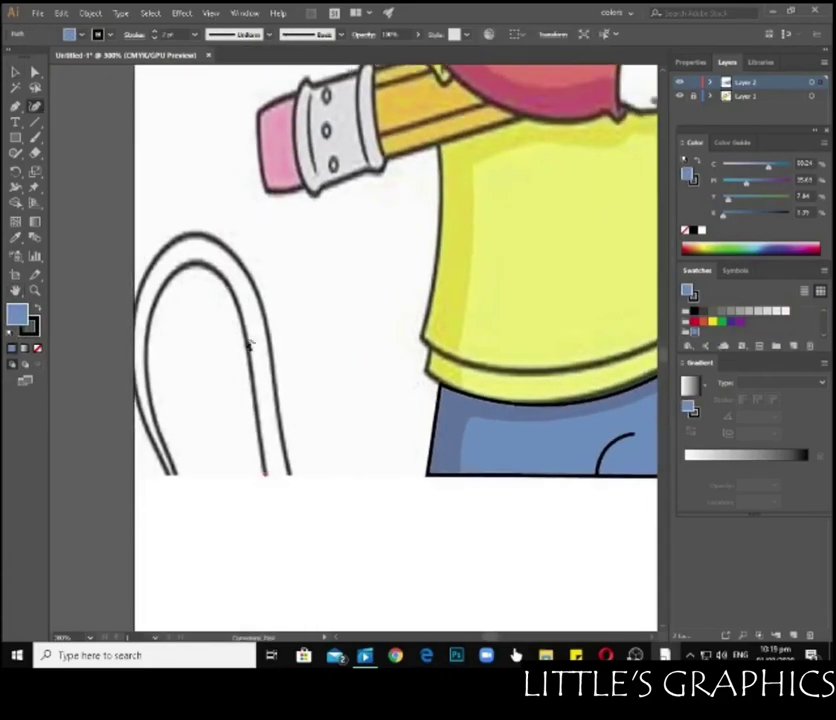
- Trace the tail's inner and outer edges, closing the outline across the tip
{"action": "left_click", "coordinate": [240, 312]}
{"action": "left_click", "coordinate": [210, 265]}
{"action": "left_click", "coordinate": [172, 270]}
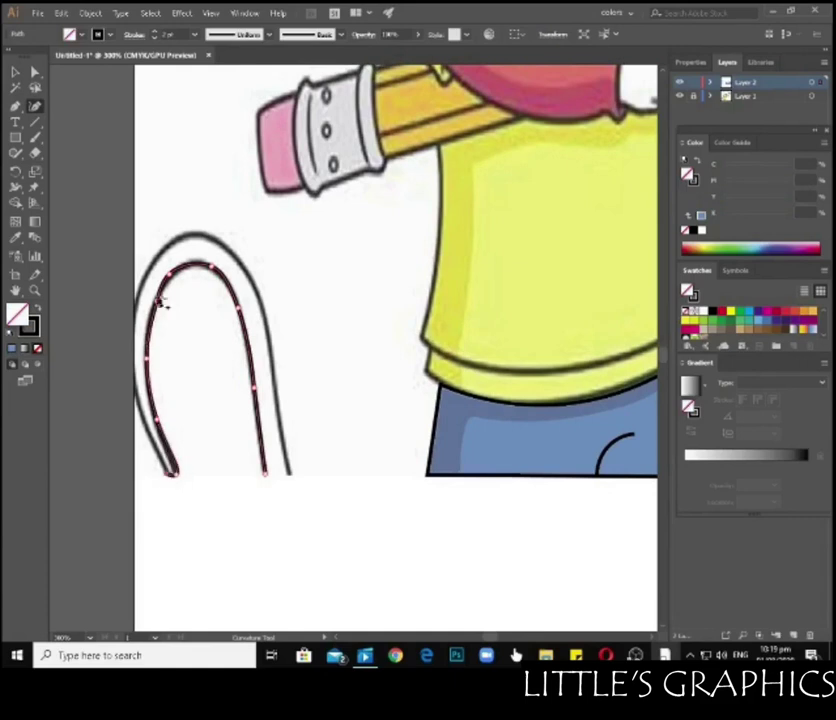
{"action": "left_click", "coordinate": [170, 474]}
{"action": "left_click", "coordinate": [133, 357]}
{"action": "left_click", "coordinate": [181, 236]}
{"action": "left_click", "coordinate": [291, 475]}
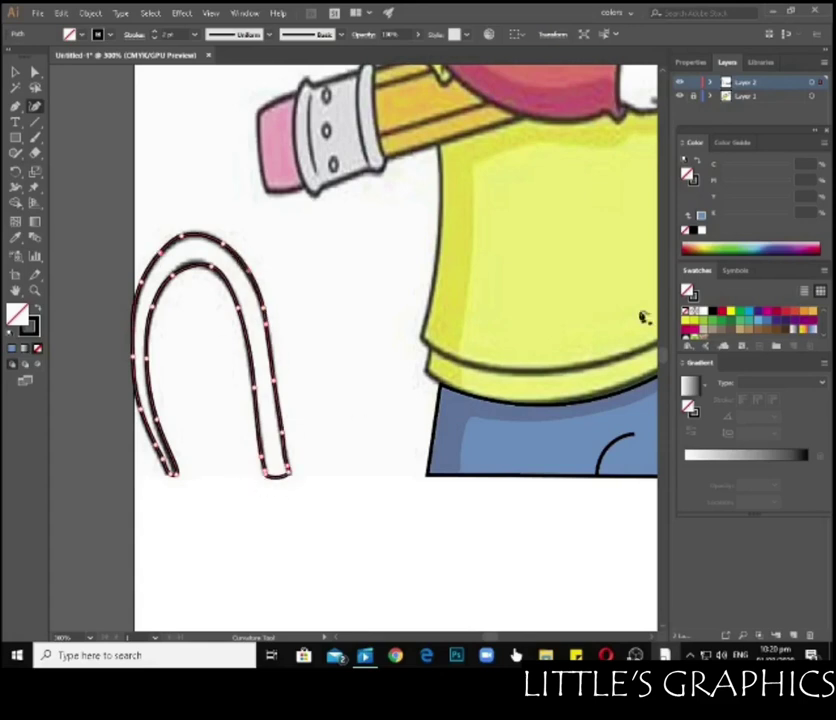
- Give the tail the default white fill and black stroke, then begin the ferrule outline
{"action": "key", "text": "d"}
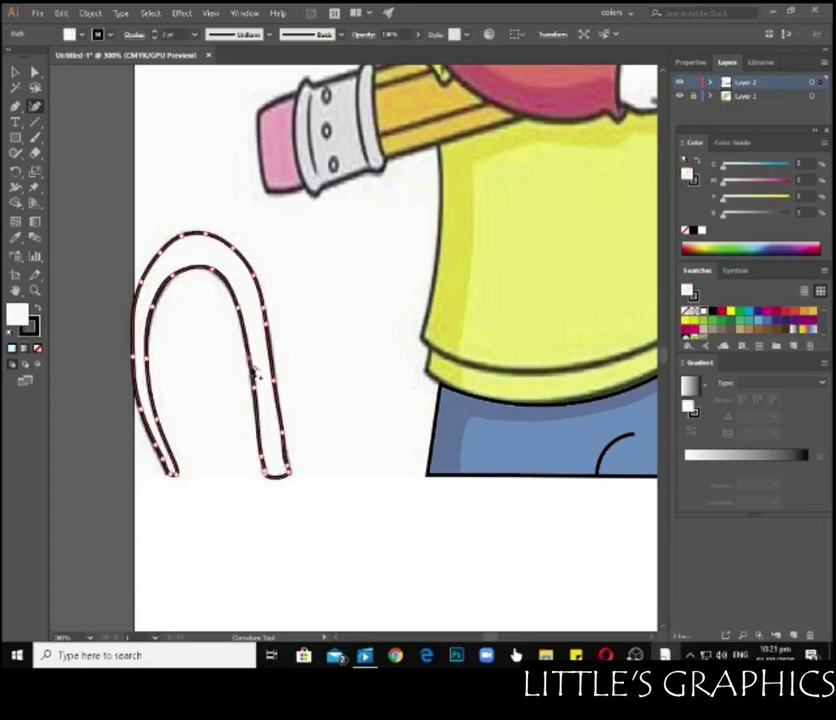
{"action": "scroll", "coordinate": [207, 295], "scroll_direction": "up", "scroll_amount": 5}
{"action": "scroll", "coordinate": [207, 295], "scroll_direction": "right", "scroll_amount": 3}
{"action": "left_click", "coordinate": [243, 272]}
- Outline the pencil's grey ferrule and reshape its right edge into a thicker band
{"action": "left_click", "coordinate": [243, 386]}
{"action": "left_click", "coordinate": [229, 330]}
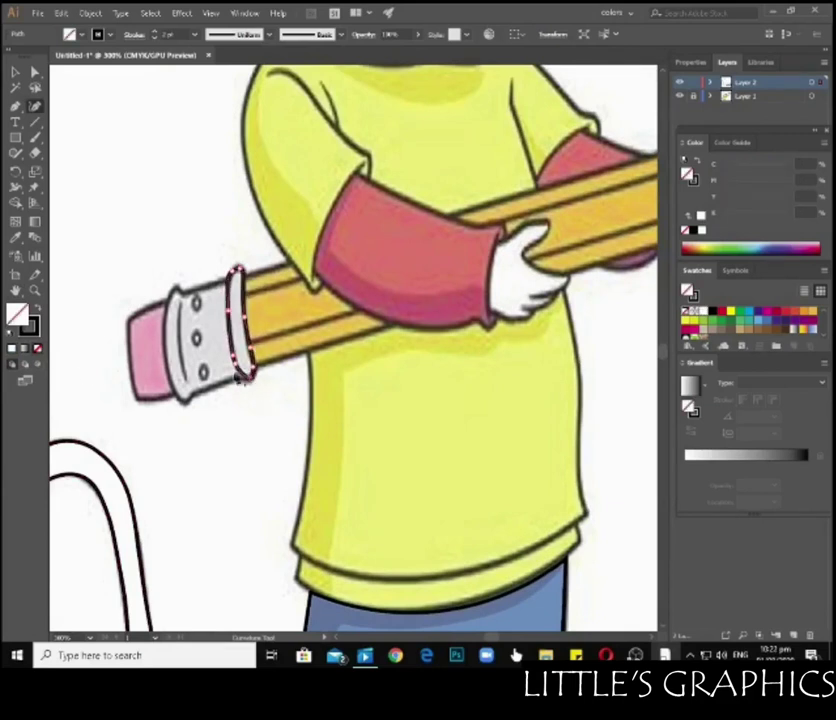
{"action": "left_click", "coordinate": [195, 401]}
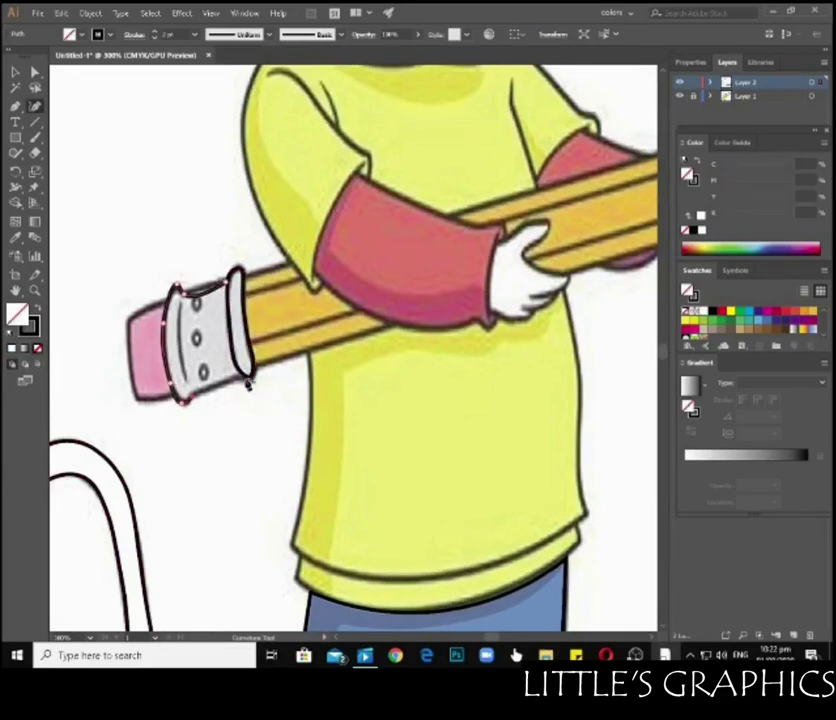
{"action": "left_click_drag", "start_coordinate": [232, 342], "coordinate": [242, 359]}
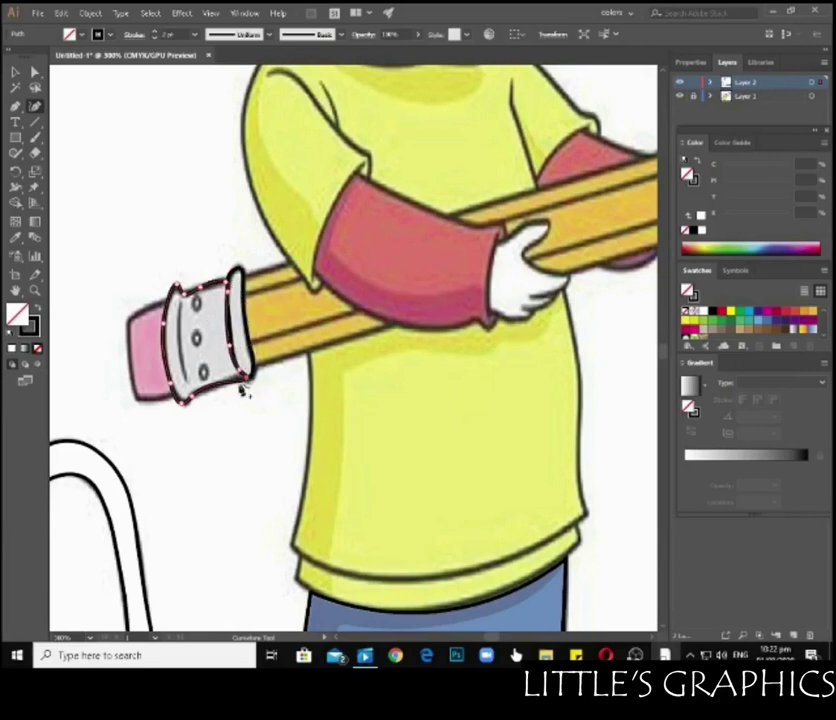
- Trace the outline of the pink eraser tip with the Curvature tool
{"action": "left_click_drag", "start_coordinate": [15, 137], "coordinate": [75, 166]}
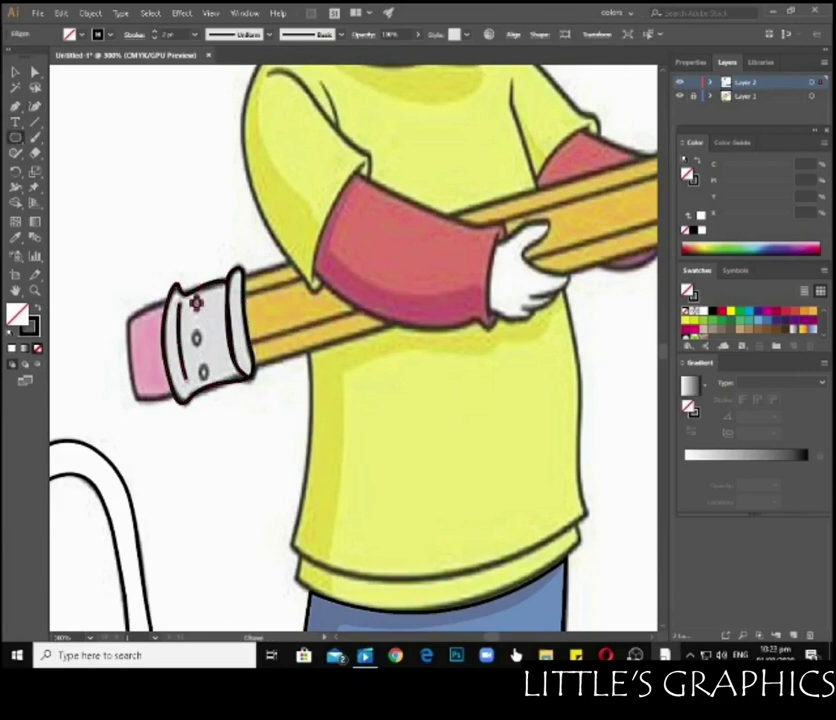
{"action": "left_click", "coordinate": [35, 105]}
{"action": "left_click", "coordinate": [172, 296]}
{"action": "left_click", "coordinate": [130, 318]}
{"action": "left_click", "coordinate": [140, 398]}
{"action": "left_click", "coordinate": [128, 342]}
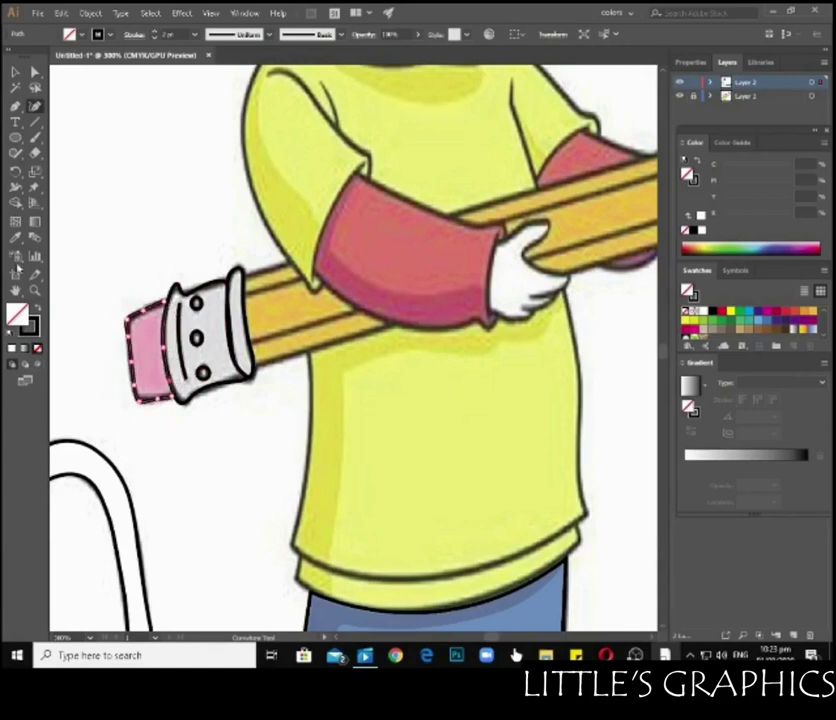
- Alt-drag a copy of the eraser and ferrule pieces
{"action": "left_click", "coordinate": [215, 299]}
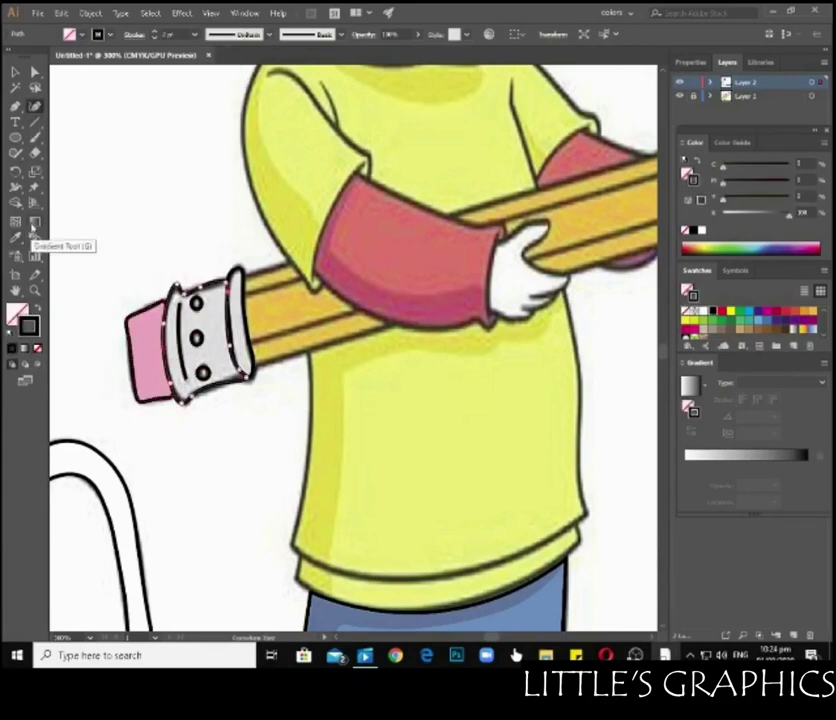
{"action": "left_click", "coordinate": [240, 320]}
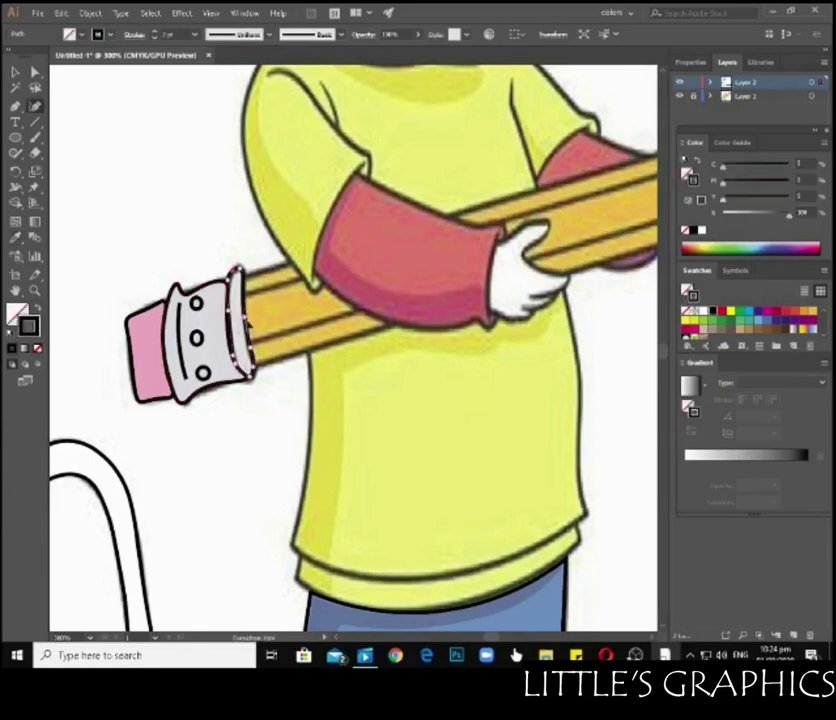
{"action": "key", "text": "v"}
{"action": "right_click", "coordinate": [214, 364]}
{"action": "mouse_move", "coordinate": [214, 364]}
{"action": "left_mouse_down"}
{"action": "mouse_move", "coordinate": [186, 239]}
{"action": "mouse_move", "coordinate": [243, 442]}
{"action": "left_mouse_up"}
{"action": "right_click", "coordinate": [243, 442]}
{"action": "left_click", "coordinate": [274, 351]}
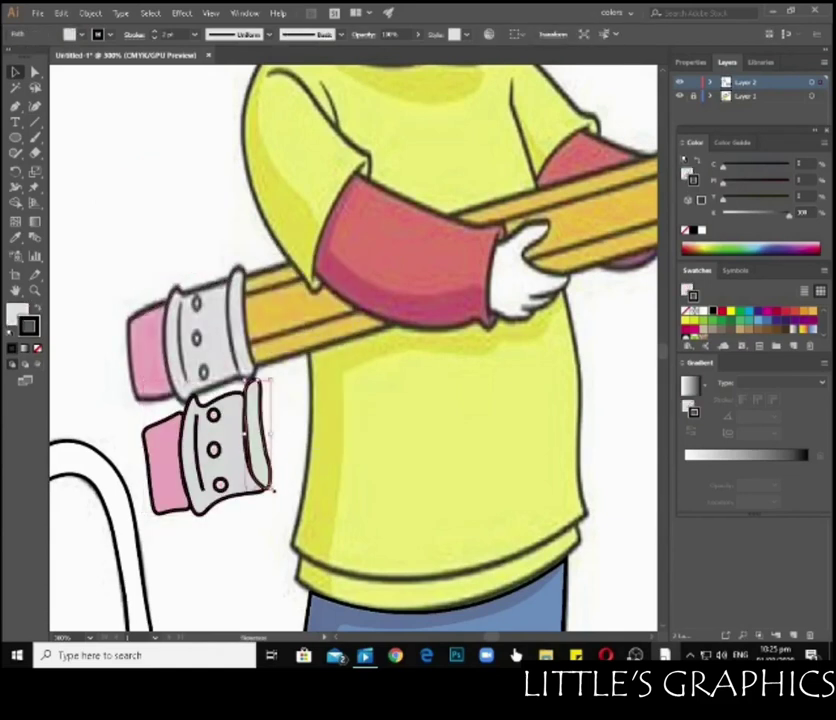
- Select all the lower ferrule pieces to combine them into a compound path
{"action": "key", "text": "shift+asciitilde"}
{"action": "left_click", "coordinate": [251, 408]}
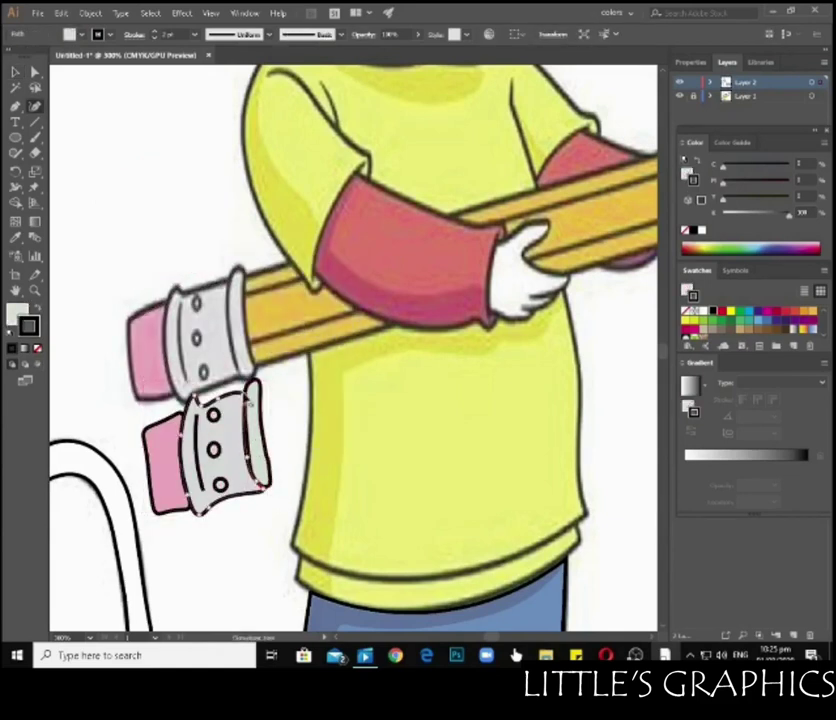
{"action": "left_click", "coordinate": [253, 447]}
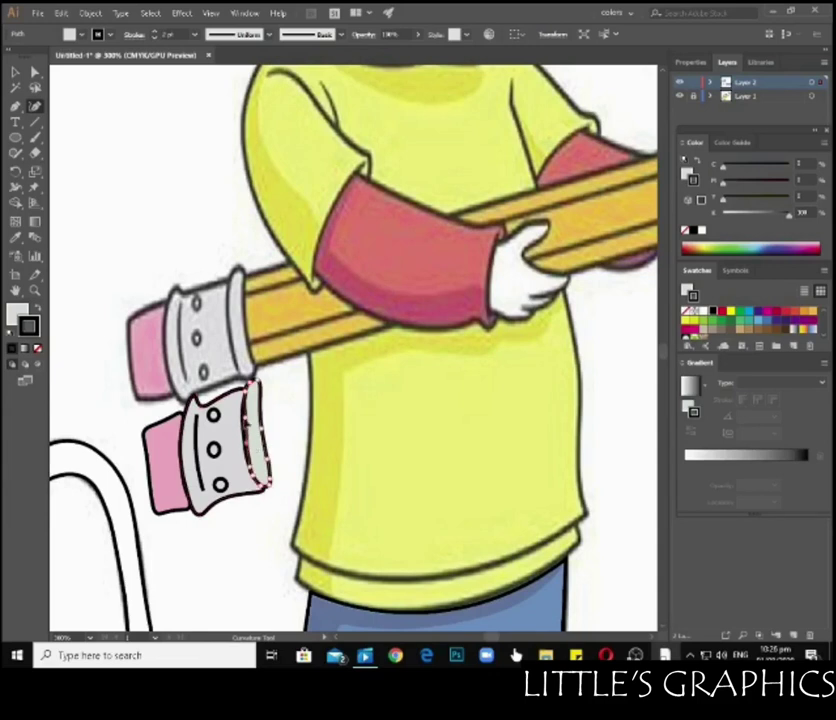
{"action": "left_click", "coordinate": [258, 470]}
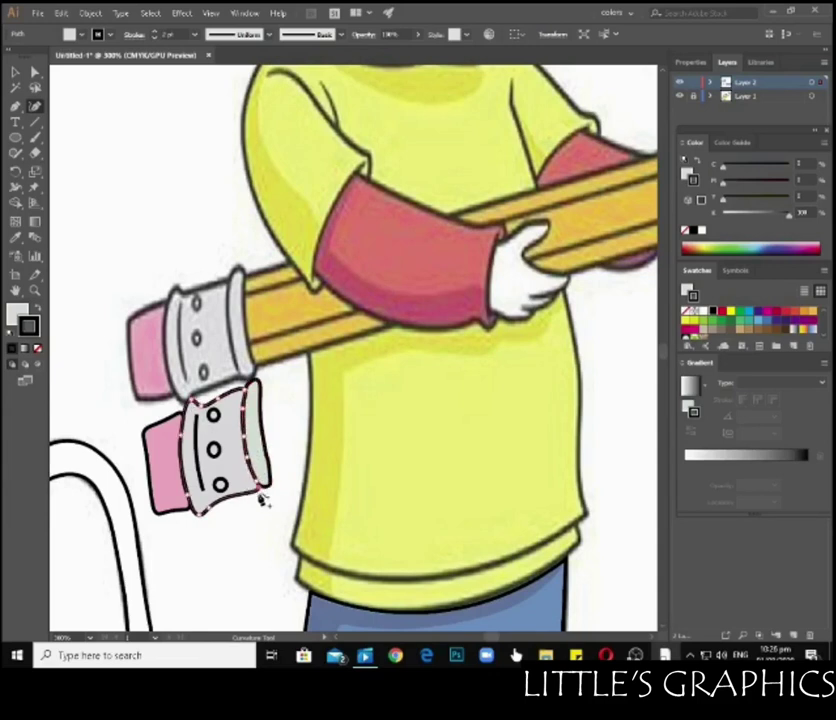
{"action": "left_click", "coordinate": [258, 465]}
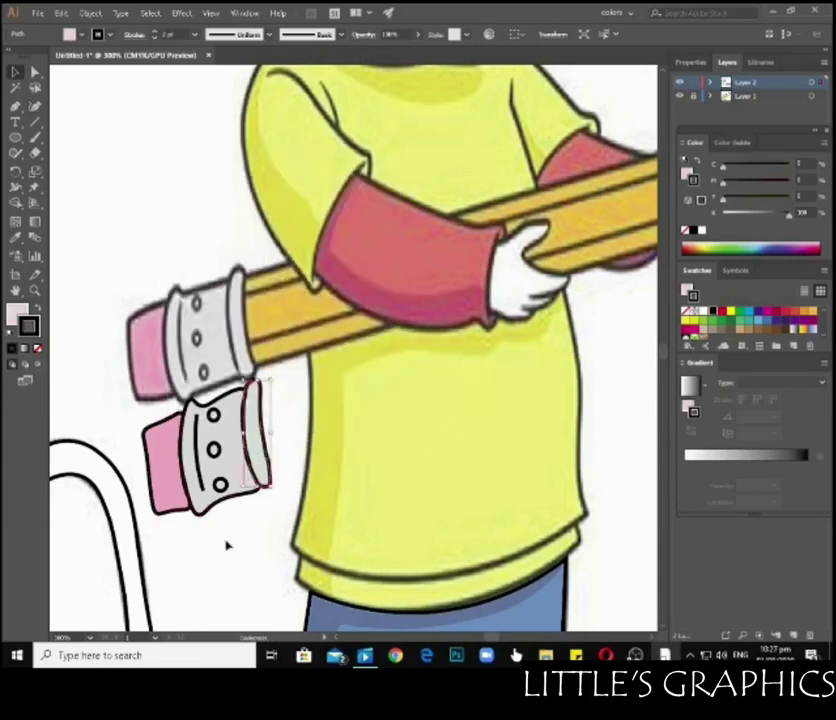
{"action": "left_click_drag", "start_coordinate": [52, 372], "coordinate": [285, 457]}
{"action": "right_click", "coordinate": [232, 455]}
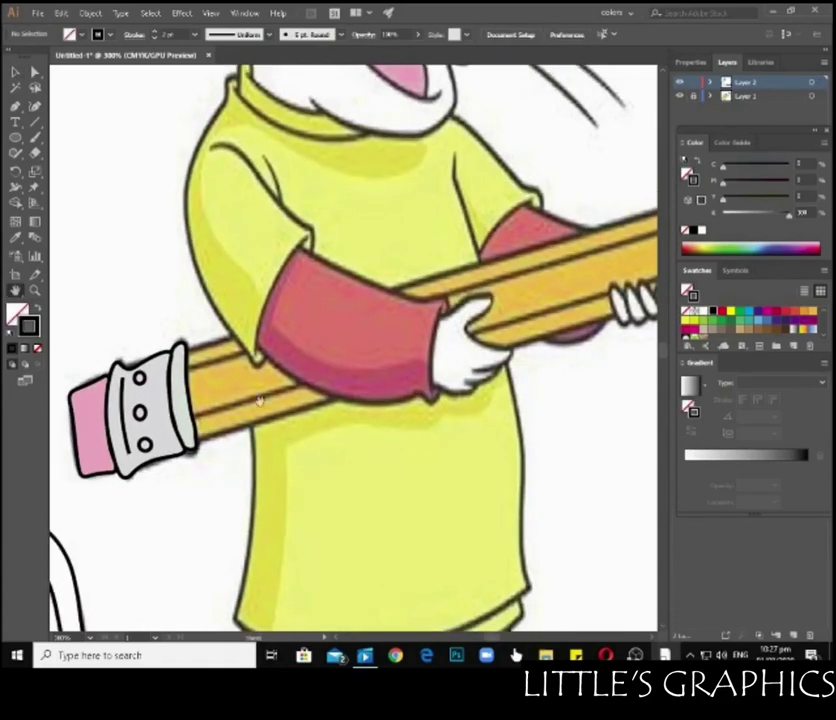
- Draw two straight Pen lines along the pencil from the eraser to the tip
{"action": "left_click", "coordinate": [16, 105]}
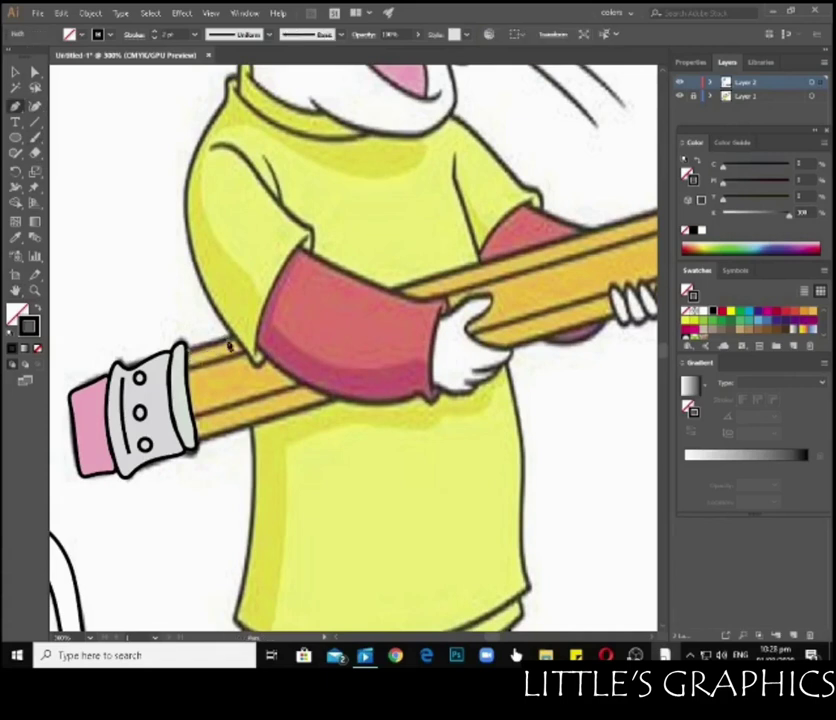
{"action": "key", "text": "ctrl+minus"}
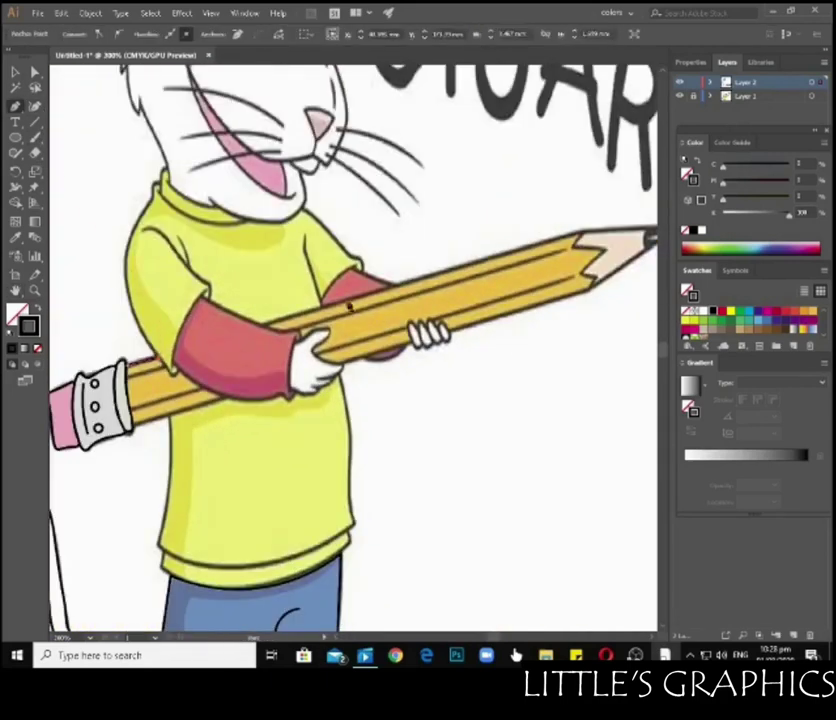
{"action": "left_click", "coordinate": [592, 292]}
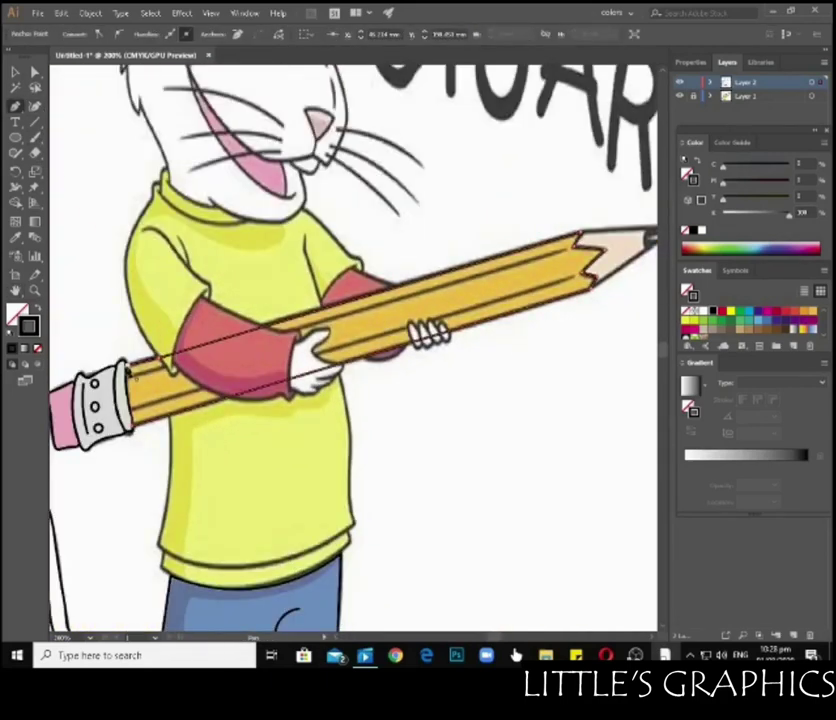
{"action": "left_click", "coordinate": [141, 431]}
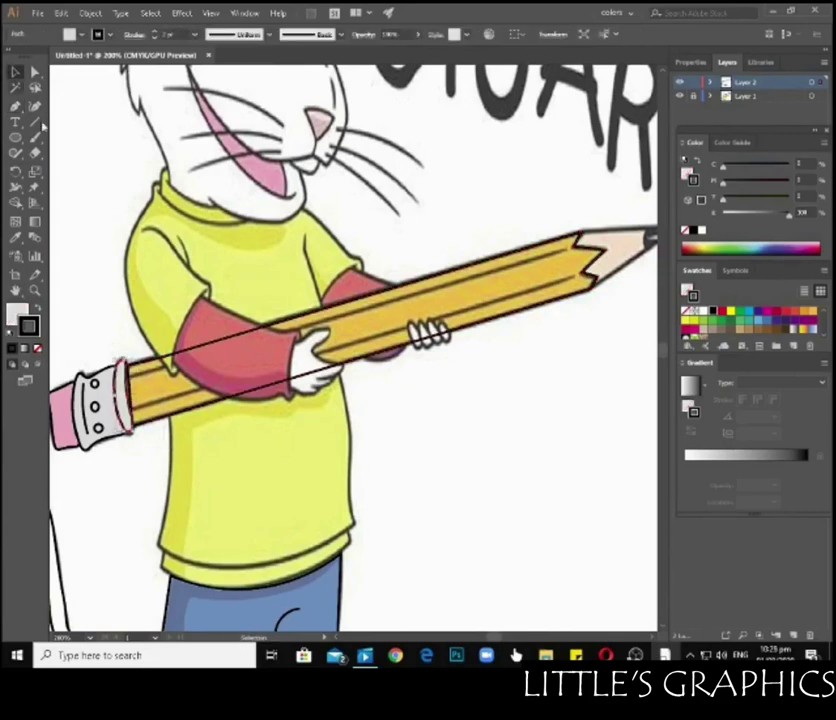
{"action": "left_click", "coordinate": [141, 372]}
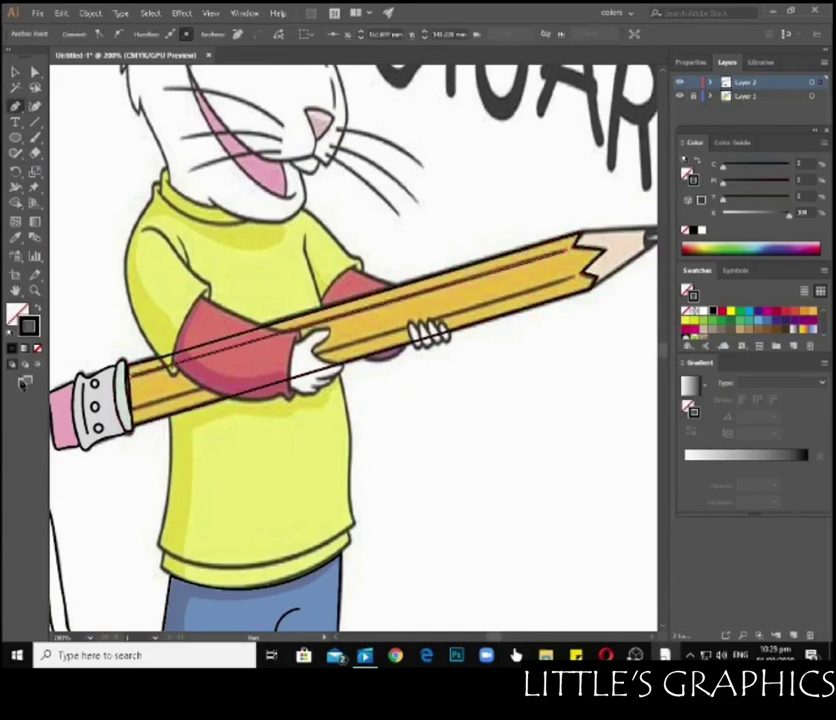
{"action": "left_click", "coordinate": [575, 281]}
{"action": "left_click_drag", "start_coordinate": [613, 290], "coordinate": [558, 320]}
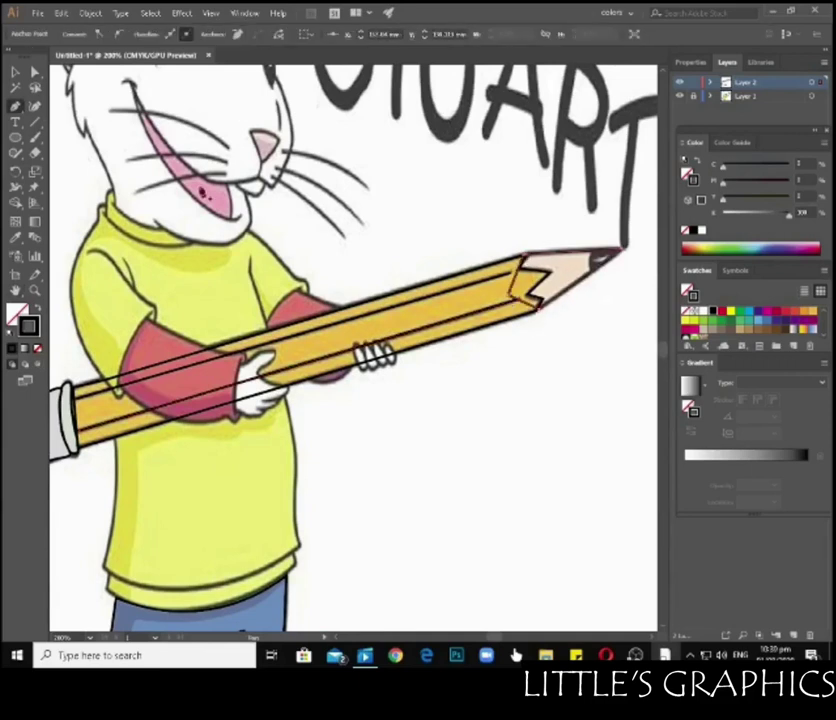
{"action": "key", "text": "Escape"}
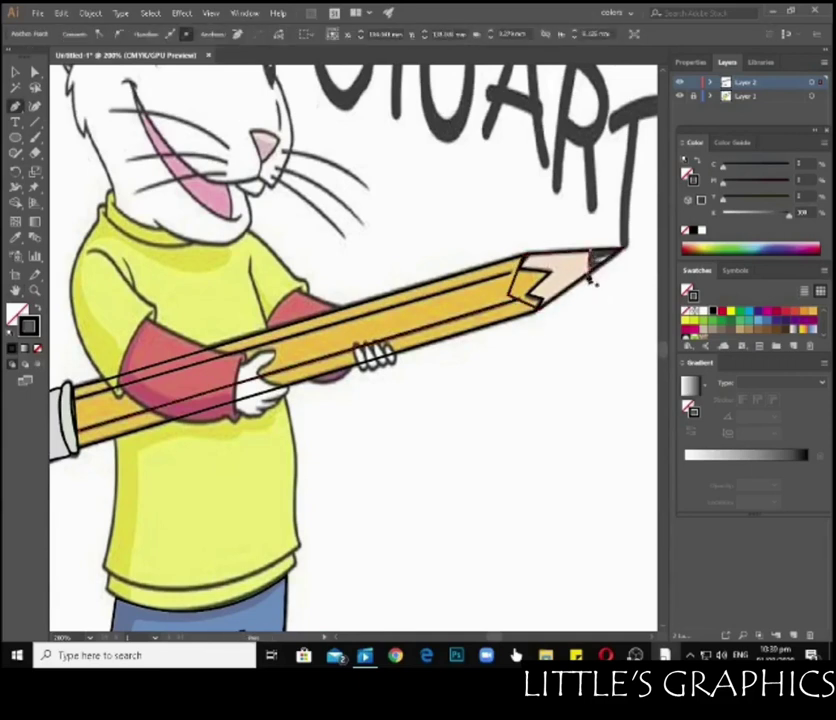
- Draw the dark lead shape at the pencil tip with the Pen
{"action": "key", "text": "v"}
{"action": "left_click", "coordinate": [608, 264]}
{"action": "key", "text": "p"}
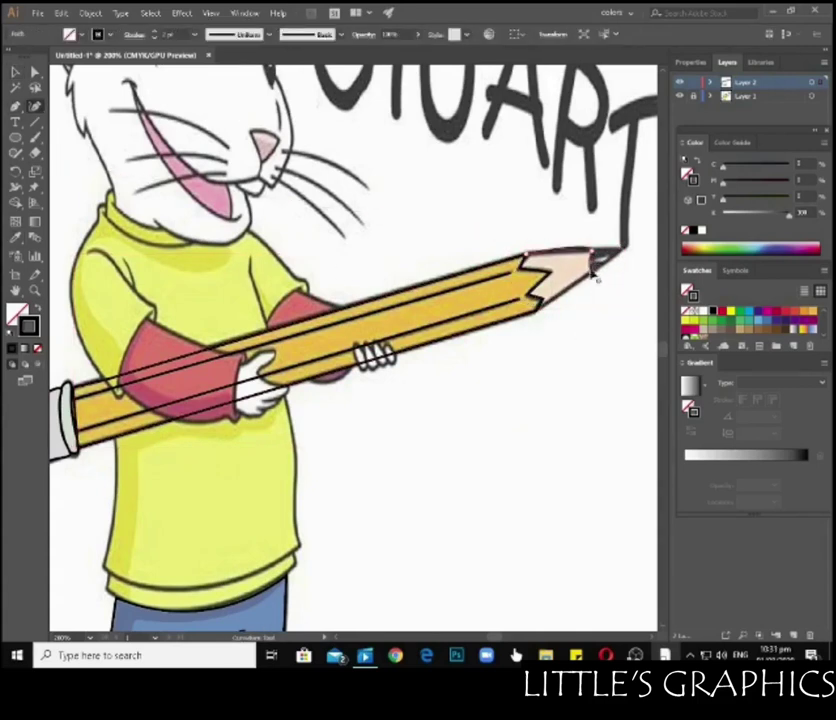
{"action": "left_click", "coordinate": [590, 258]}
{"action": "left_click", "coordinate": [612, 251]}
{"action": "left_click", "coordinate": [598, 267]}
{"action": "left_click", "coordinate": [590, 258]}
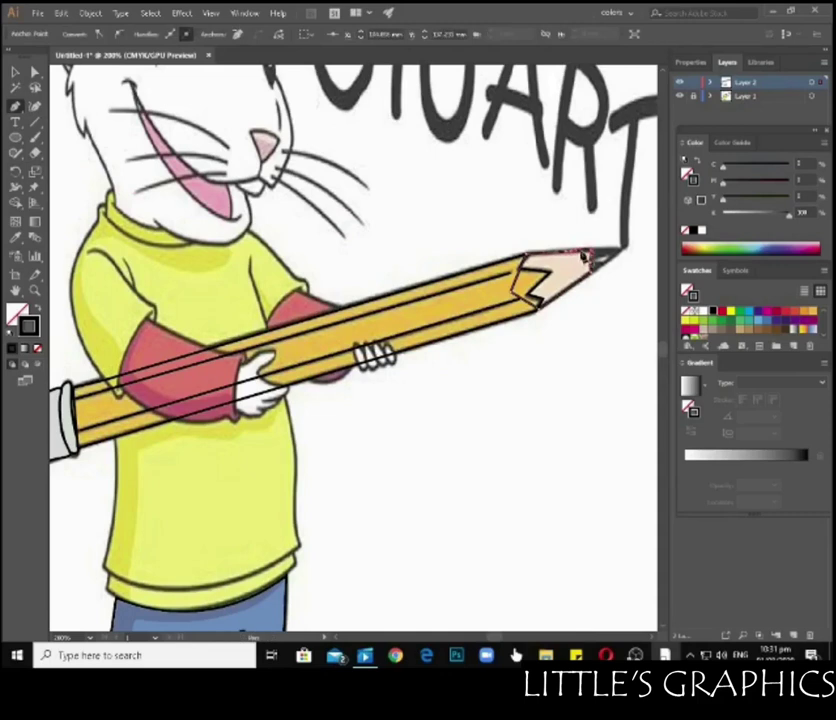
- Fill the tip with the sampled peach wood colour and set its stroke weight
{"action": "key", "text": "i"}
{"action": "left_click", "coordinate": [550, 283]}
{"action": "left_click", "coordinate": [197, 34]}
{"action": "left_click", "coordinate": [218, 113]}
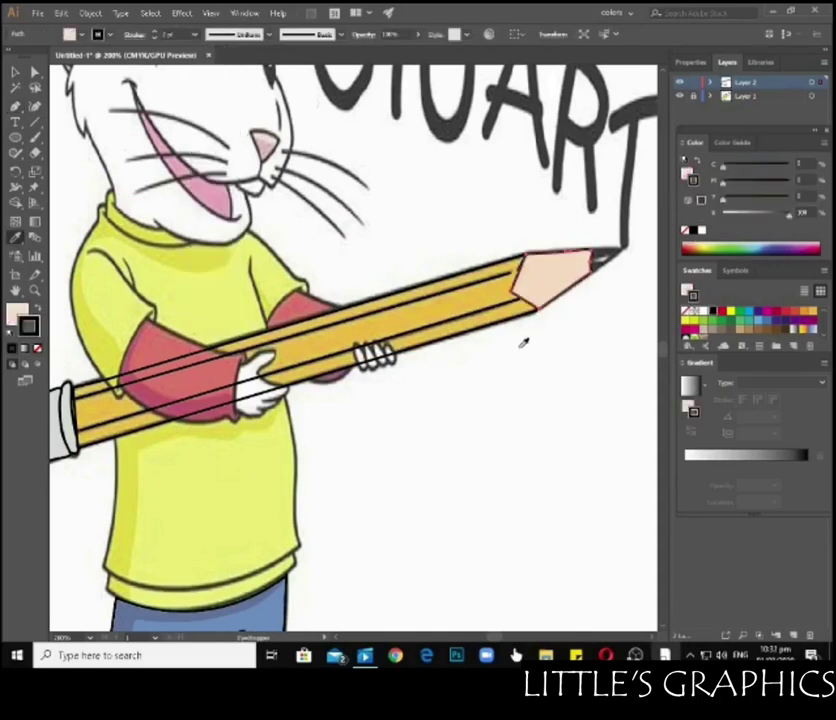
- Send the peach tip behind the pencil body and bring the pencil in front of the glove
{"action": "key", "text": "v"}
{"action": "left_click", "coordinate": [560, 300]}
{"action": "right_click", "coordinate": [565, 282]}
{"action": "left_click", "coordinate": [472, 528]}
{"action": "left_click", "coordinate": [508, 322]}
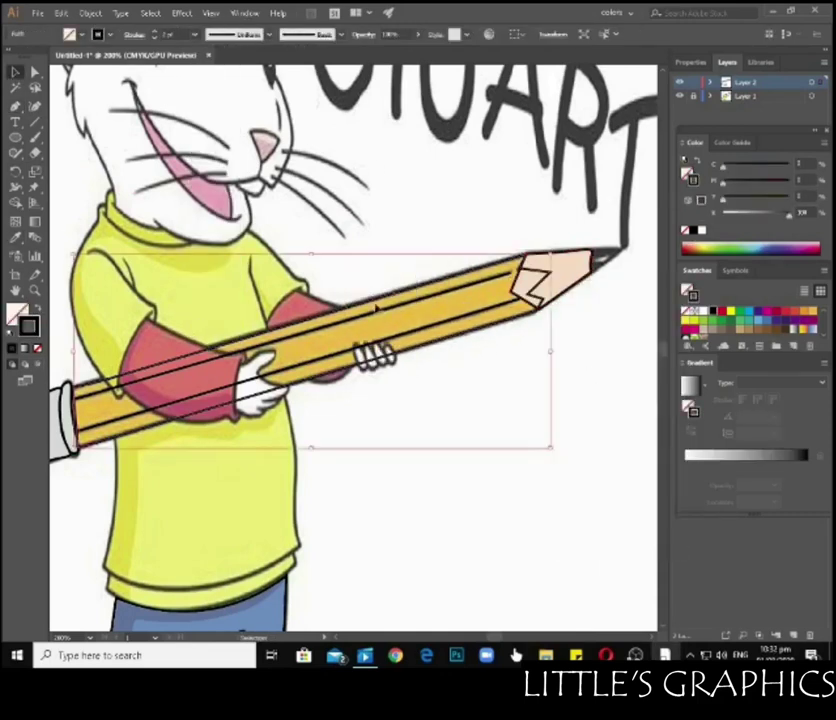
{"action": "key", "text": "ctrl+shift+bracketright"}
{"action": "key", "text": "ctrl+plus"}
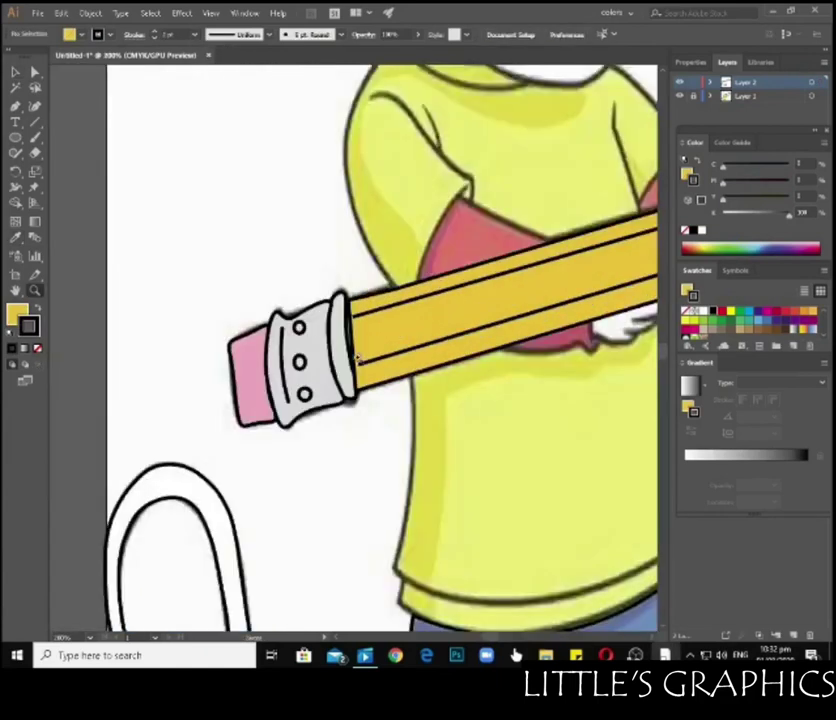
{"action": "key", "text": "v"}
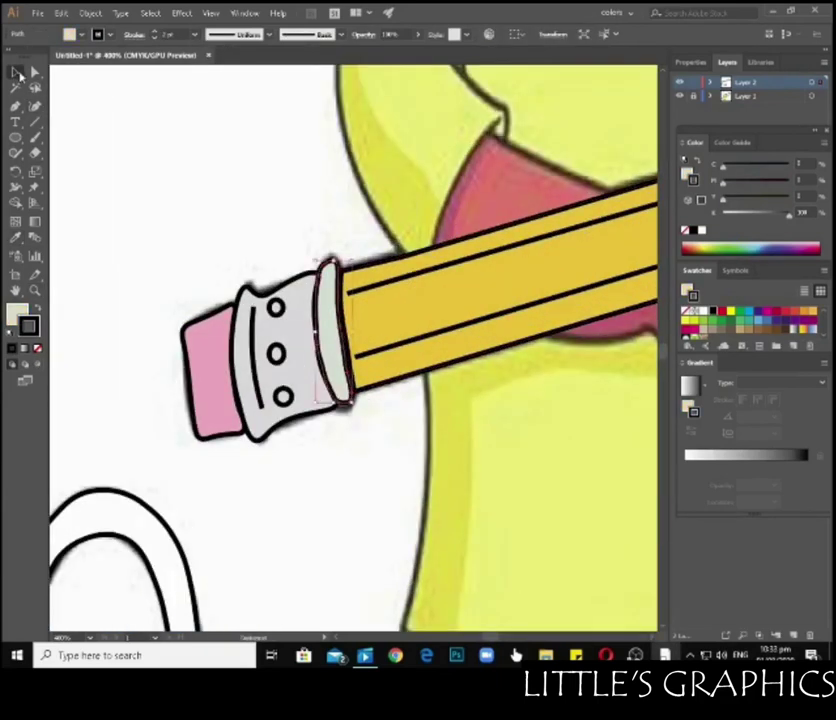
{"action": "key", "text": "ctrl+0"}
{"action": "key", "text": "ctrl+plus"}
{"action": "key", "text": "ctrl+plus"}
{"action": "key", "text": "ctrl+plus"}
{"action": "key", "text": "ctrl+plus"}
- Pen-draw a triangle over the pencil's graphite point
{"action": "key", "text": "p"}
{"action": "left_click", "coordinate": [401, 226]}
{"action": "left_click", "coordinate": [530, 222]}
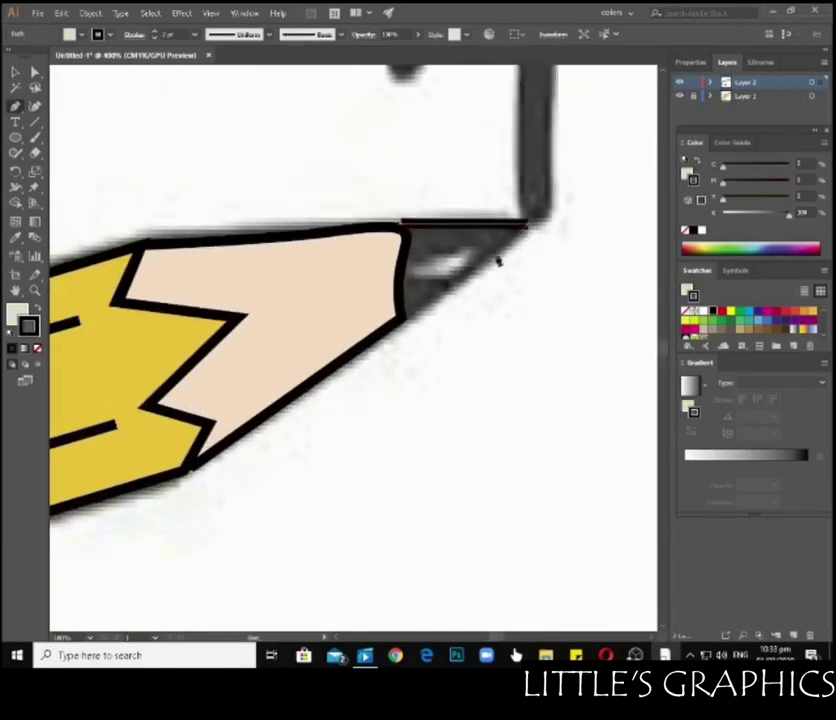
{"action": "left_click", "coordinate": [402, 322]}
{"action": "key", "text": "v"}
{"action": "left_click", "coordinate": [430, 340]}
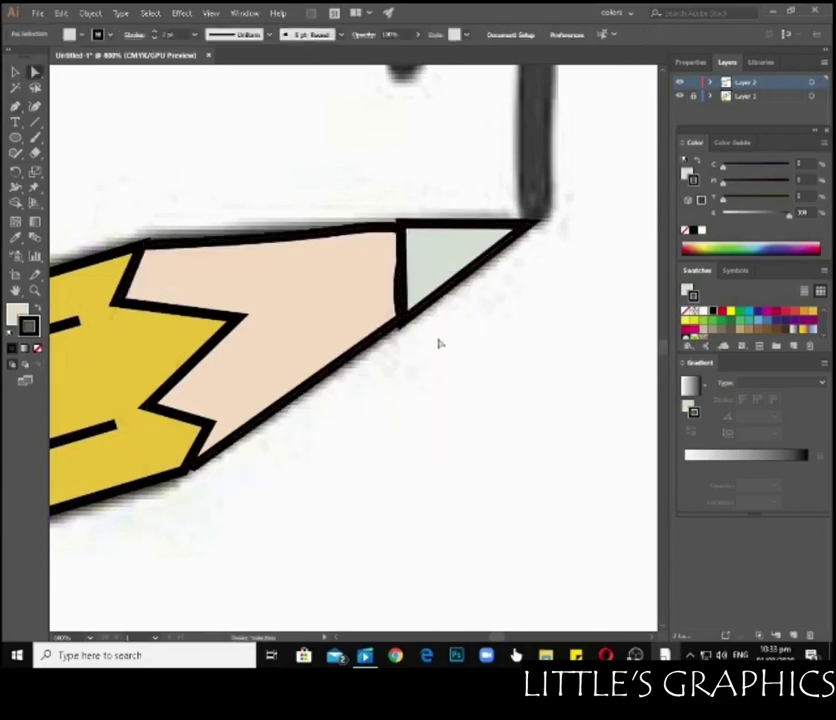
{"action": "left_click", "coordinate": [402, 295]}
- Fill the triangle with the sampled dark grey as a linear gradient
{"action": "key", "text": "i"}
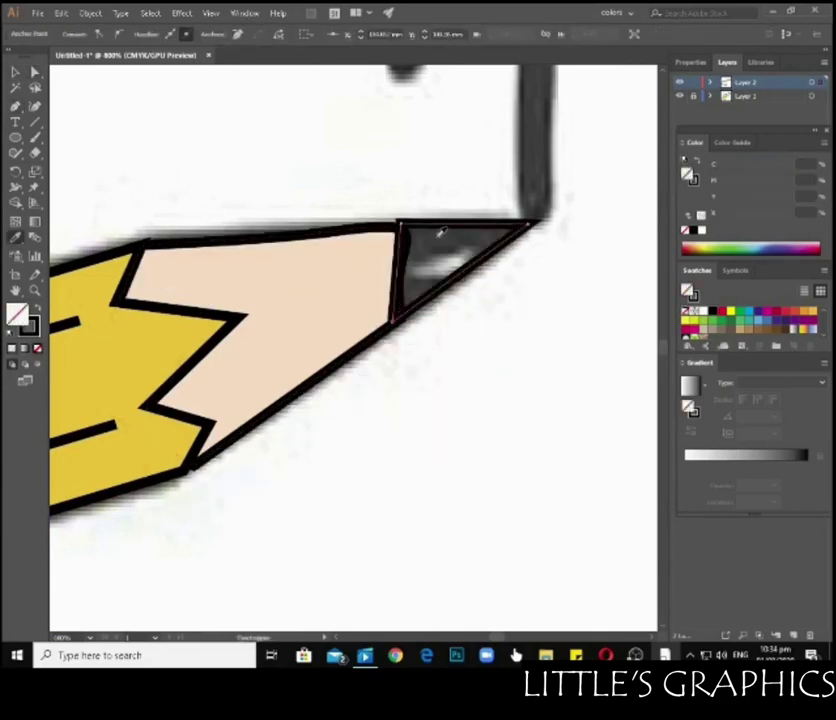
{"action": "left_click", "coordinate": [440, 250]}
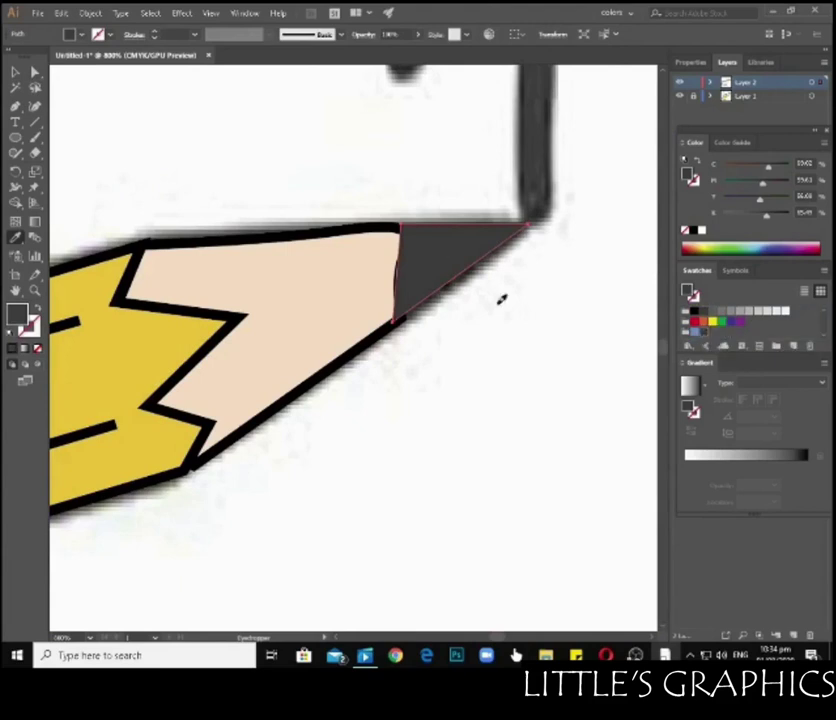
{"action": "left_click", "coordinate": [690, 385]}
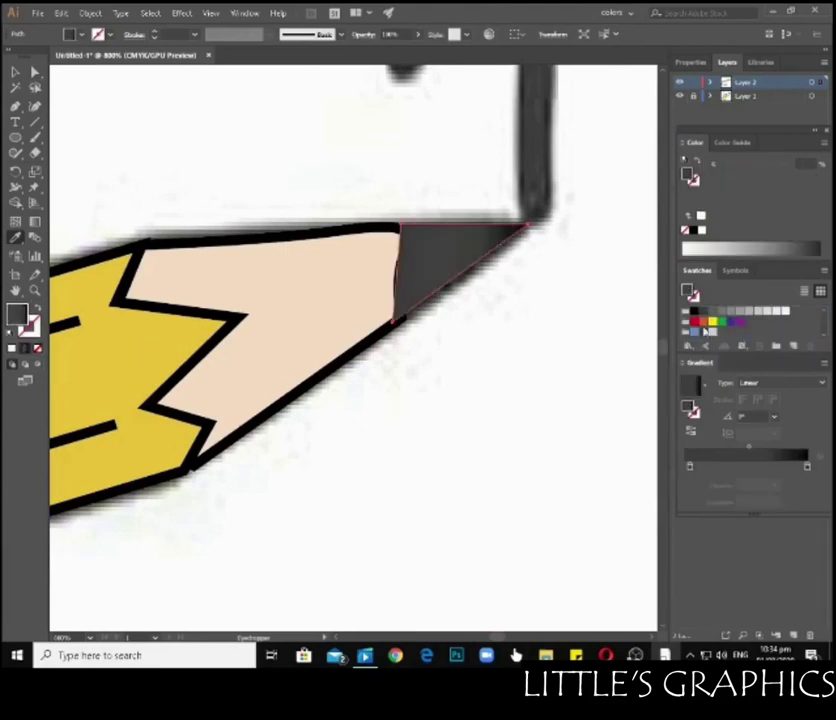
{"action": "left_click", "coordinate": [733, 467]}
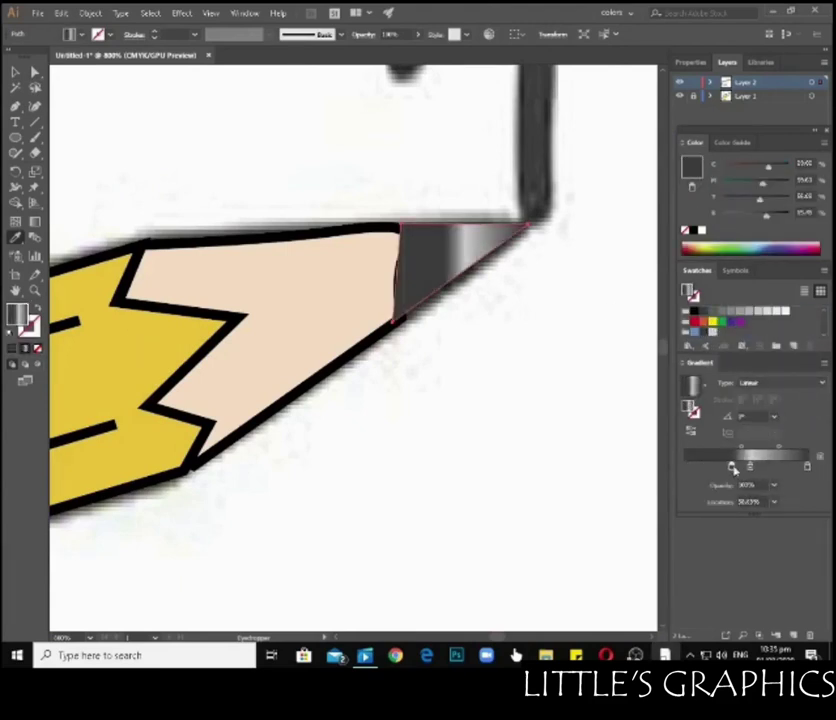
{"action": "key", "text": "g"}
{"action": "left_click_drag", "start_coordinate": [418, 238], "coordinate": [463, 270]}
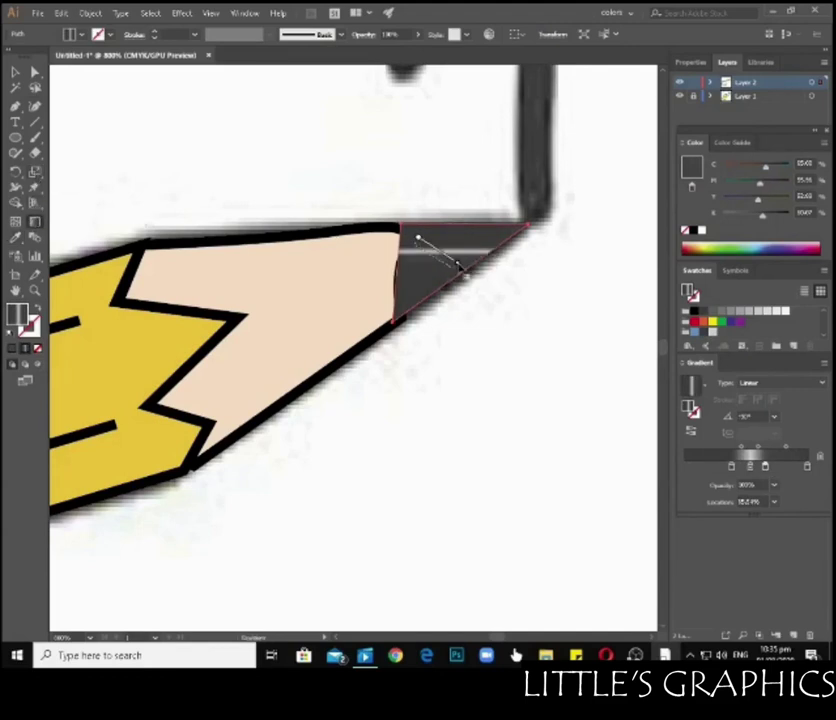
{"action": "left_click_drag", "start_coordinate": [407, 271], "coordinate": [491, 276]}
- Move the triangle aside and angle its gradient diagonally, smoothing the stops
{"action": "key", "text": "v"}
{"action": "mouse_move", "coordinate": [440, 255]}
{"action": "left_mouse_down"}
{"action": "mouse_move", "coordinate": [475, 400]}
{"action": "mouse_move", "coordinate": [528, 388]}
{"action": "left_mouse_up"}
{"action": "key", "text": "g"}
{"action": "left_click_drag", "start_coordinate": [433, 418], "coordinate": [504, 367]}
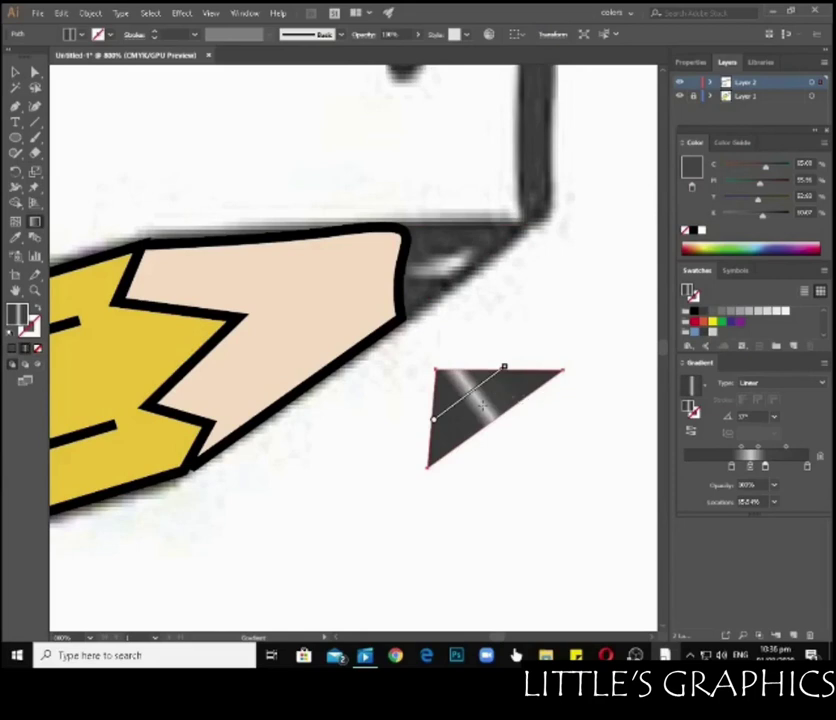
{"action": "left_click_drag", "start_coordinate": [440, 410], "coordinate": [511, 362]}
{"action": "mouse_move", "coordinate": [750, 466]}
{"action": "left_mouse_down"}
{"action": "mouse_move", "coordinate": [699, 466]}
{"action": "mouse_move", "coordinate": [771, 465]}
{"action": "mouse_move", "coordinate": [728, 466]}
{"action": "left_mouse_up"}
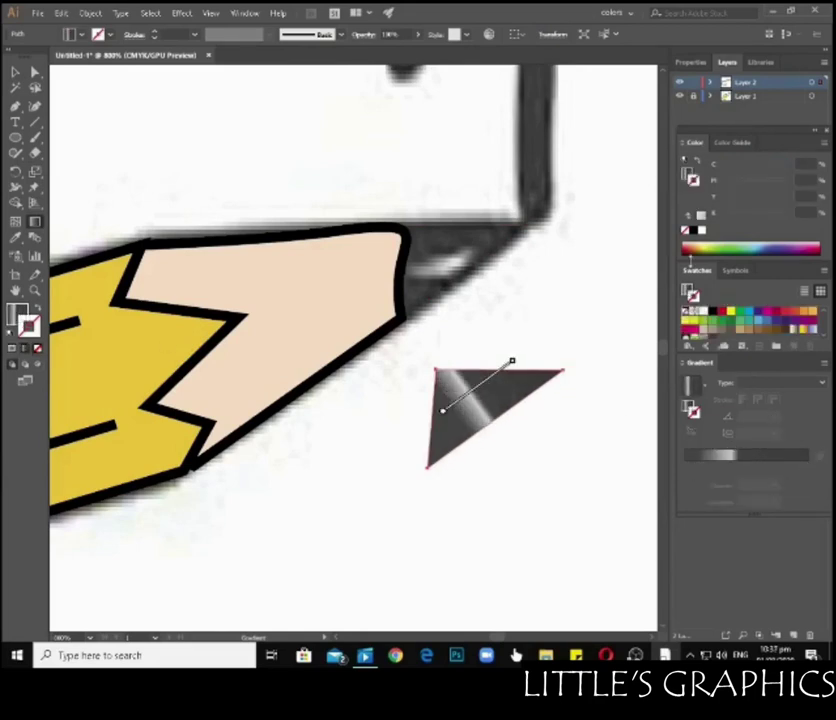
- Add a black outline and fine-tune the gradient's light band, angle and midpoint
{"action": "left_click", "coordinate": [689, 255]}
{"action": "left_click", "coordinate": [728, 466]}
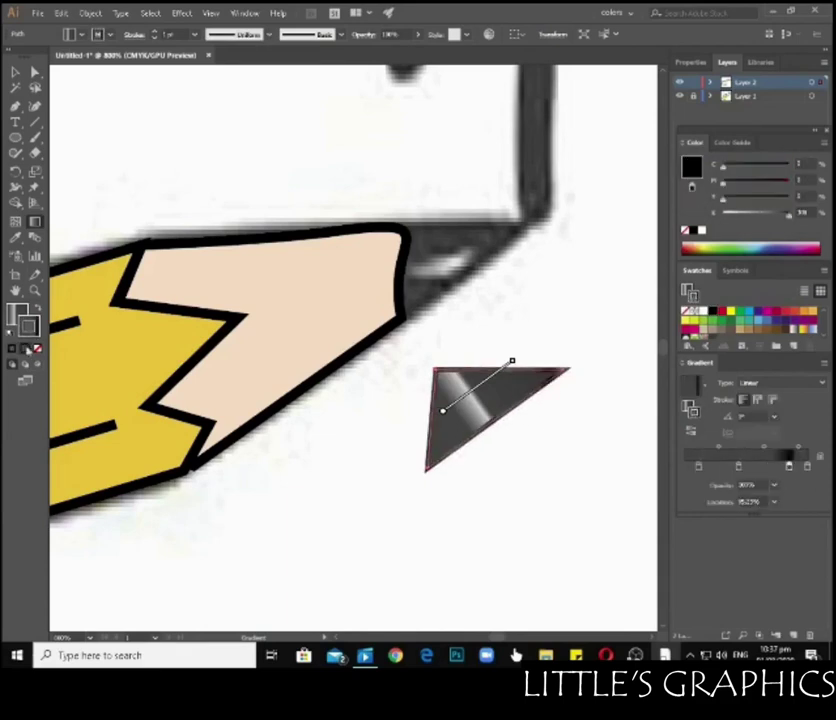
{"action": "left_click_drag", "start_coordinate": [760, 466], "coordinate": [778, 470]}
{"action": "left_click_drag", "start_coordinate": [466, 399], "coordinate": [486, 413]}
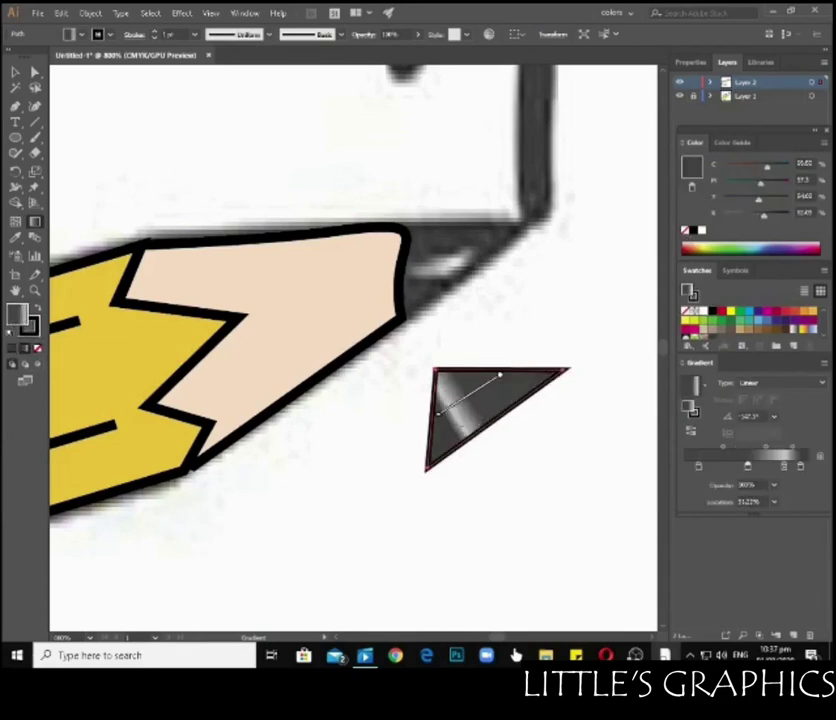
{"action": "left_click", "coordinate": [740, 449]}
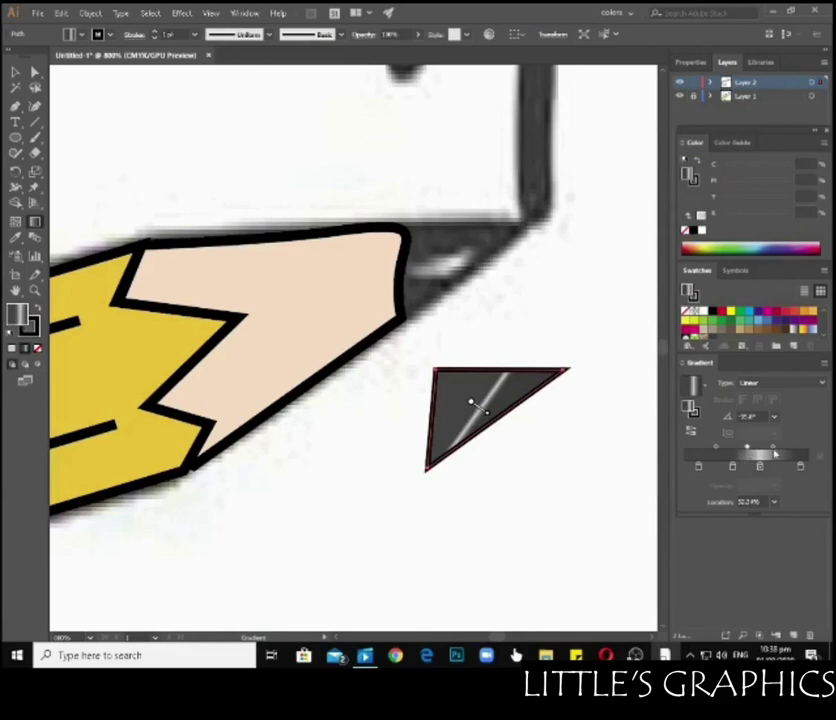
{"action": "left_click", "coordinate": [760, 465]}
- Move the gradient triangle onto the pencil tip and select the tan tip shape
{"action": "key", "text": "v"}
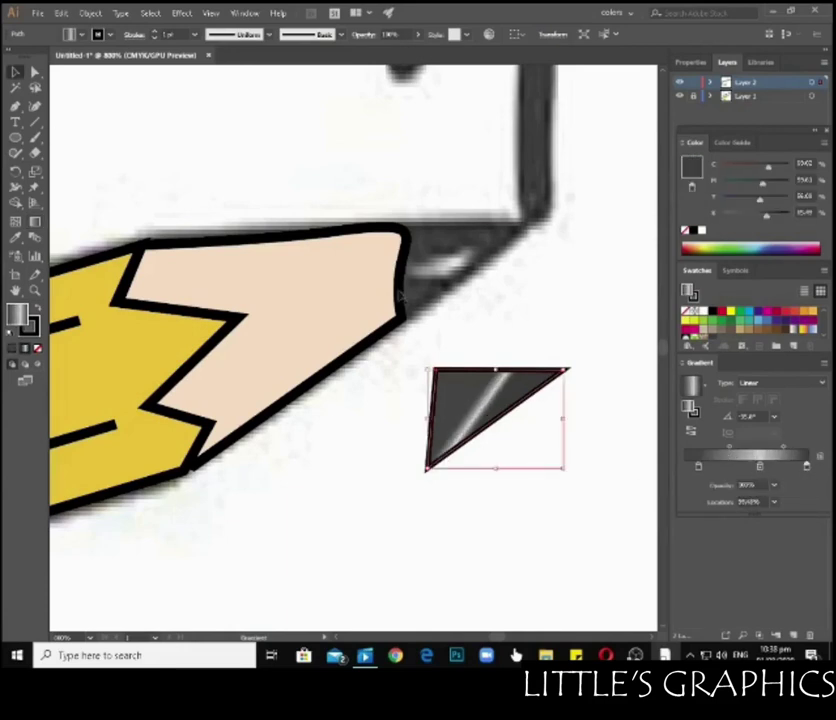
{"action": "left_click_drag", "start_coordinate": [477, 419], "coordinate": [448, 274]}
{"action": "scroll", "coordinate": [465, 424], "scroll_direction": "down", "scroll_amount": 2}
{"action": "scroll", "coordinate": [578, 243], "scroll_direction": "up", "scroll_amount": 2}
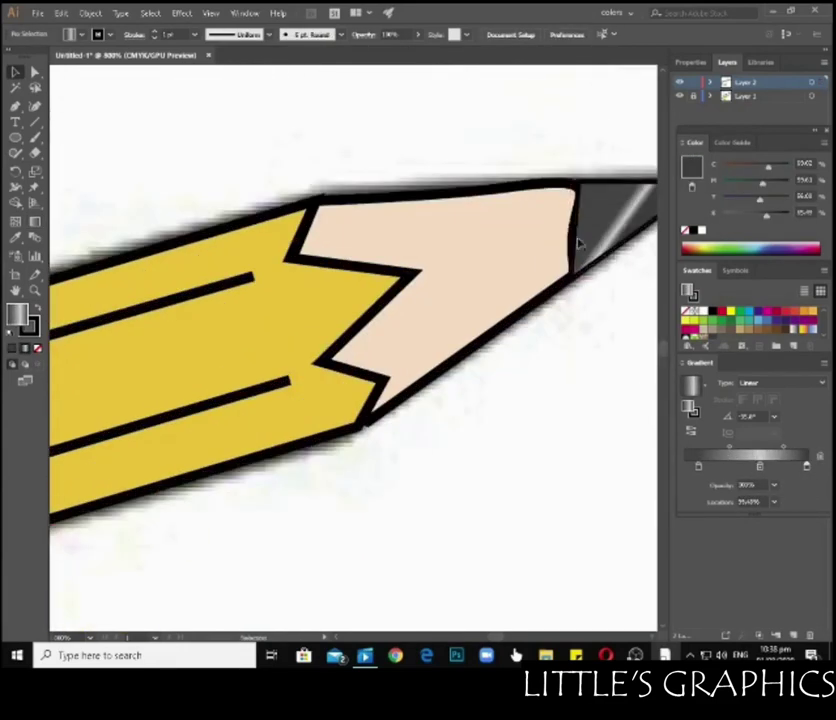
{"action": "key", "text": "shift+grave"}
{"action": "left_click", "coordinate": [578, 206]}
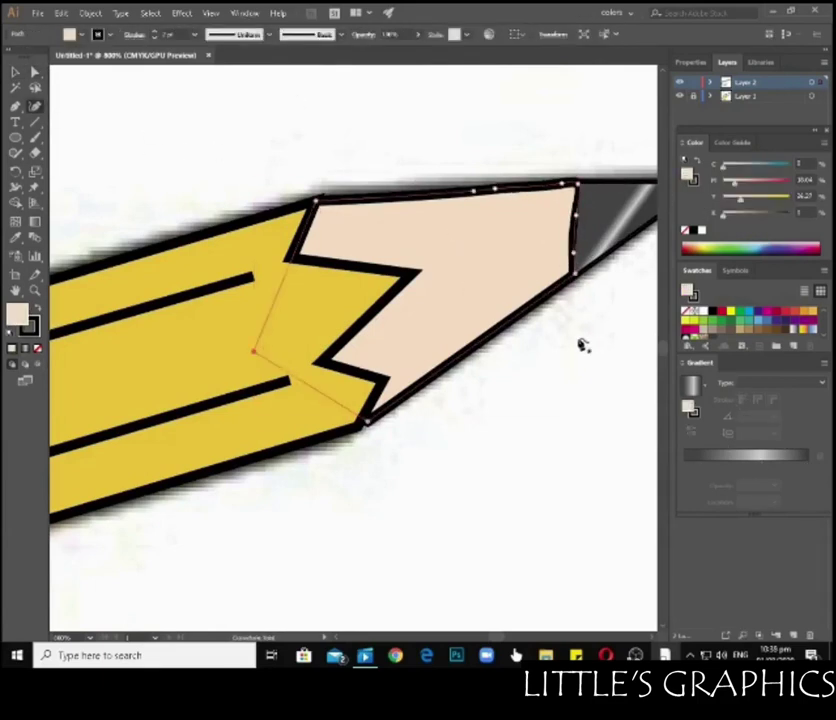
- Fit the artwork in view and select the vector pencil pieces for grouping
{"action": "key", "text": "ctrl+0"}
{"action": "key", "text": "v"}
{"action": "left_click", "coordinate": [388, 390], "text": "shift"}
{"action": "right_click", "coordinate": [388, 388]}
- Group the pencil parts and place a copy of the pencil lower down
{"action": "left_click", "coordinate": [445, 466]}
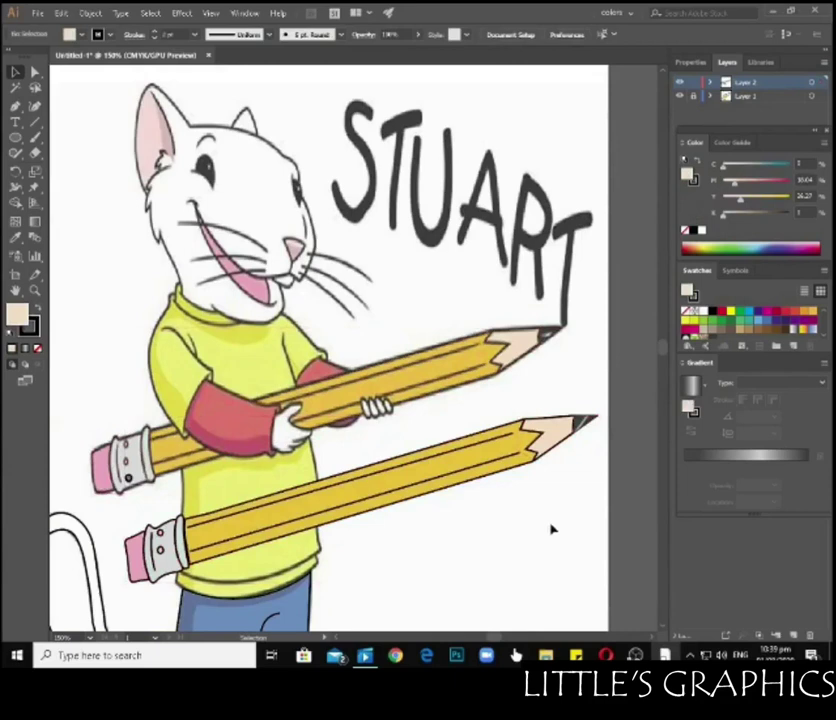
{"action": "left_click_drag", "start_coordinate": [300, 410], "coordinate": [688, 438]}
{"action": "key", "text": "z"}
{"action": "left_click", "coordinate": [210, 480]}
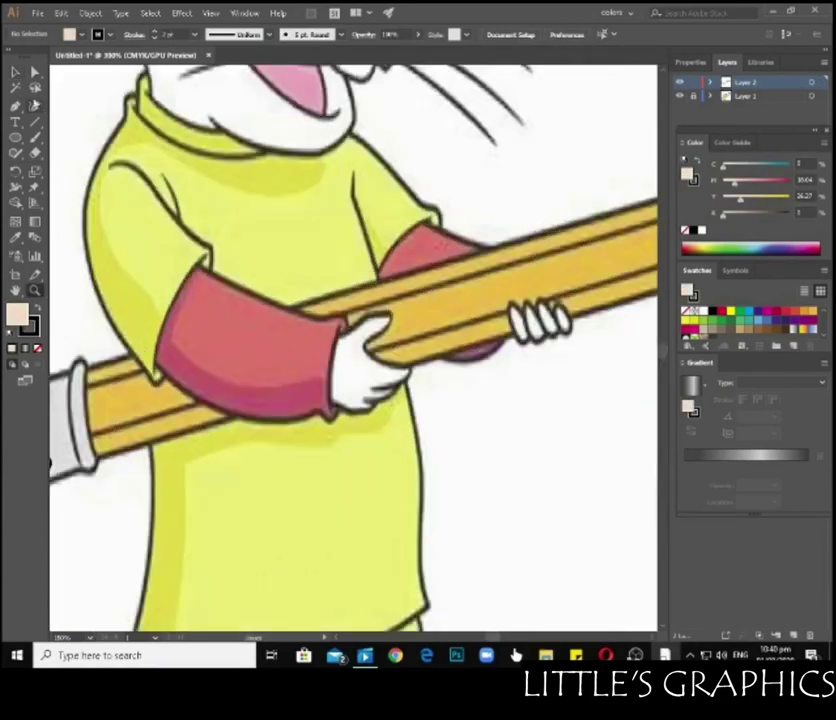
- Trace the sleeve as a closed curvature outline from its top-left corner around
{"action": "left_click", "coordinate": [199, 271]}
{"action": "left_click_drag", "start_coordinate": [340, 318], "coordinate": [362, 318]}
{"action": "left_click", "coordinate": [298, 418]}
{"action": "left_click", "coordinate": [250, 419]}
{"action": "left_click", "coordinate": [215, 405]}
{"action": "left_click", "coordinate": [157, 368]}
{"action": "left_click", "coordinate": [171, 313]}
{"action": "left_click", "coordinate": [199, 271]}
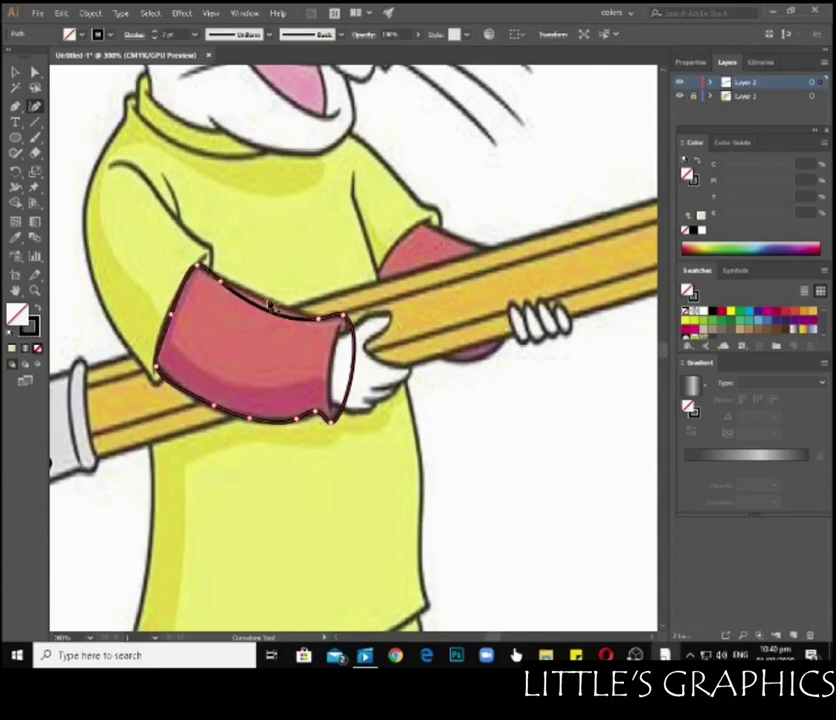
{"action": "key", "text": "Escape"}
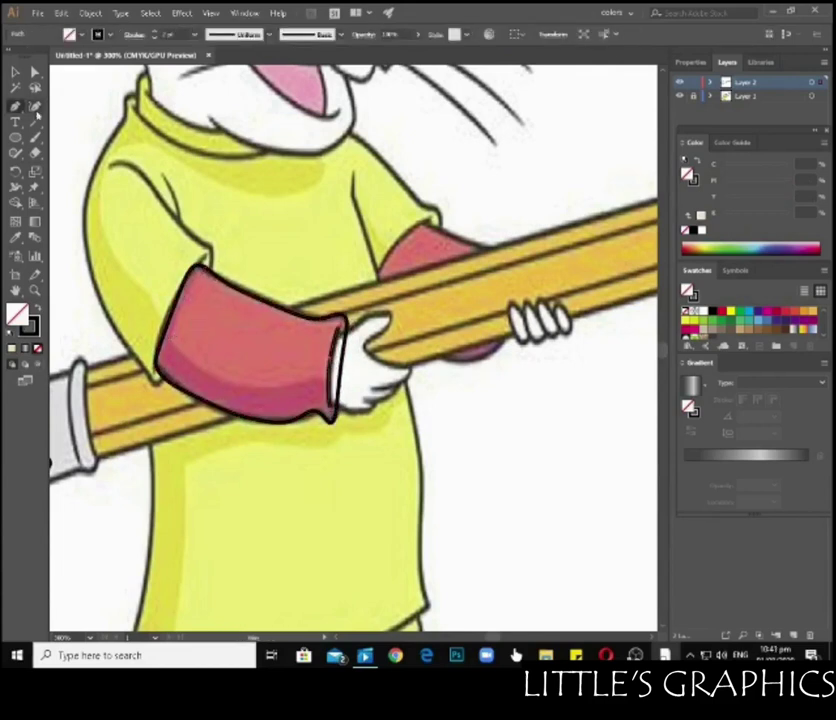
- Trace the sleeve's darker lower shading band, fill it pink, and begin the glove outline
{"action": "key", "text": "ctrl+equal"}
{"action": "left_click", "coordinate": [125, 330]}
{"action": "left_click", "coordinate": [189, 382]}
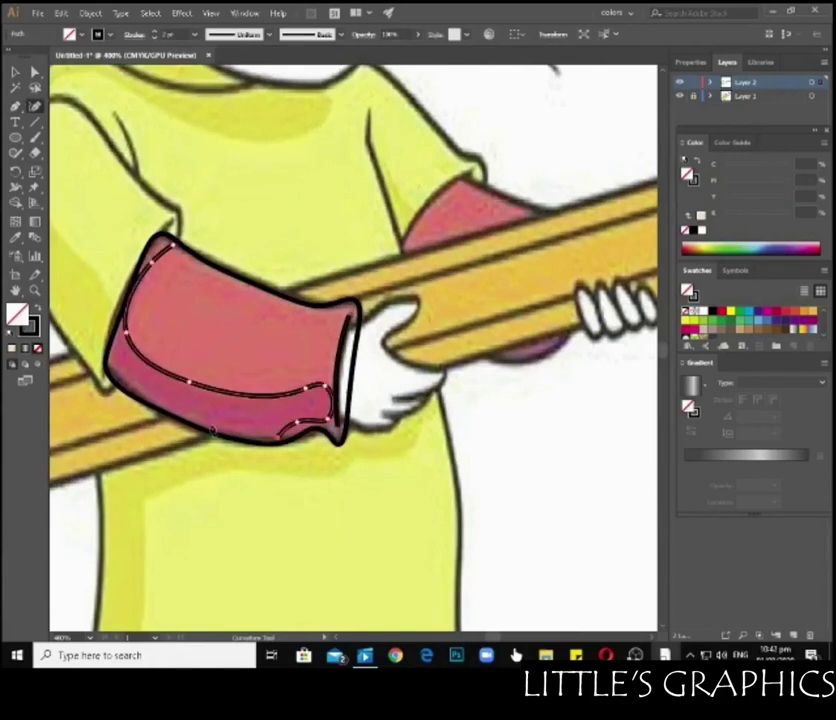
{"action": "left_click", "coordinate": [157, 403]}
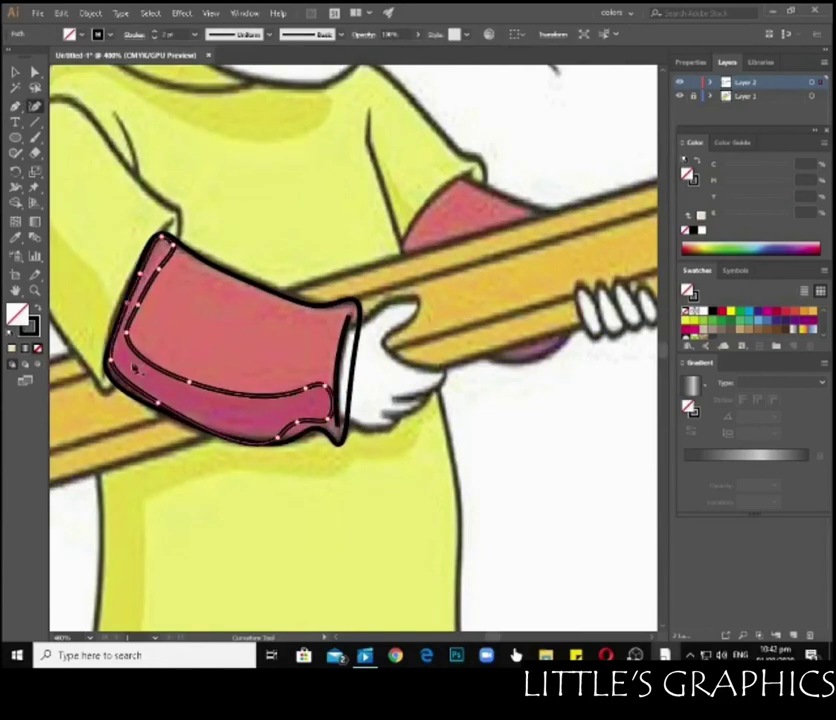
{"action": "left_click", "coordinate": [277, 437]}
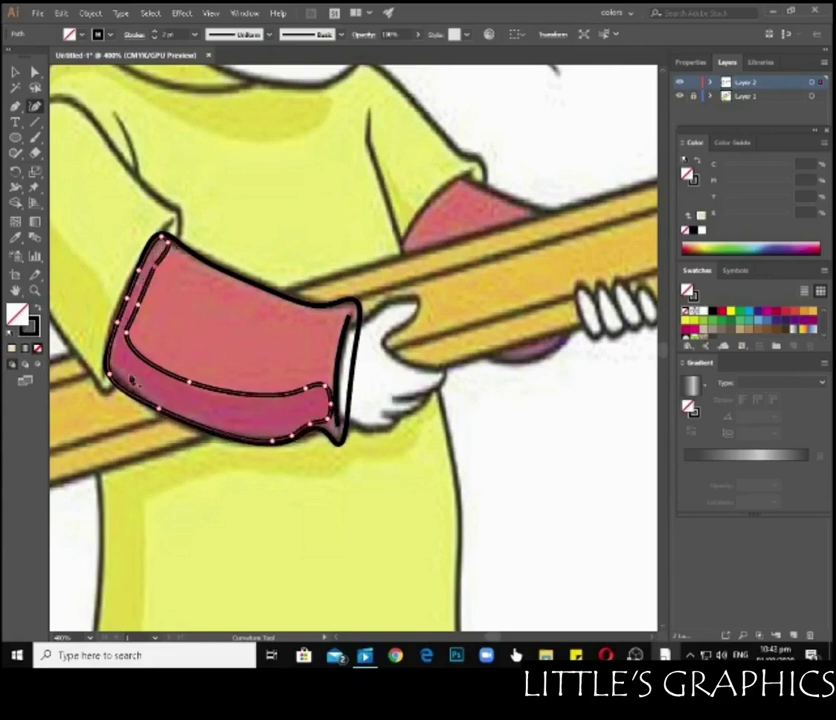
{"action": "key", "text": "i"}
{"action": "left_click", "coordinate": [130, 379]}
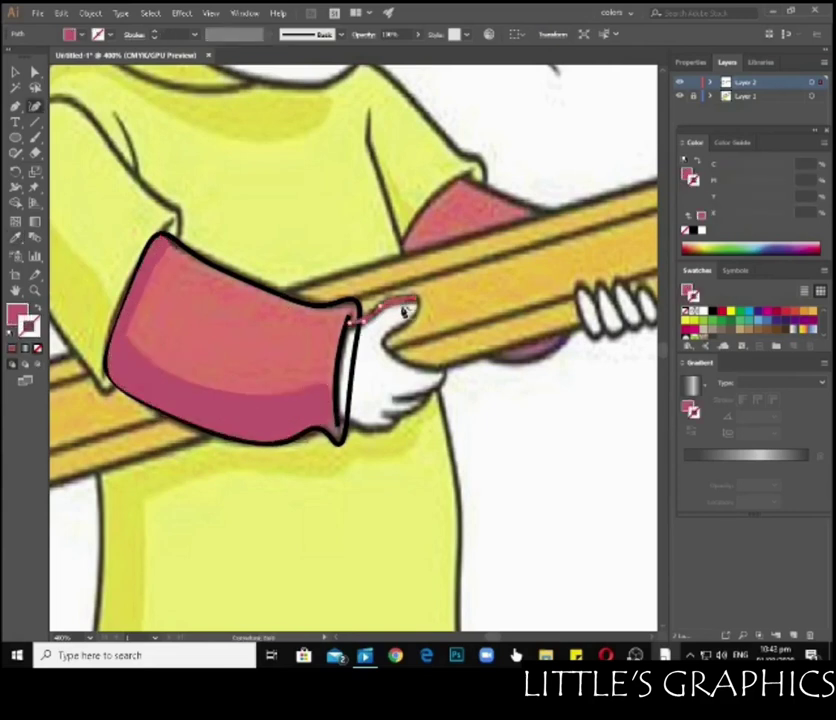
{"action": "left_click", "coordinate": [404, 311]}
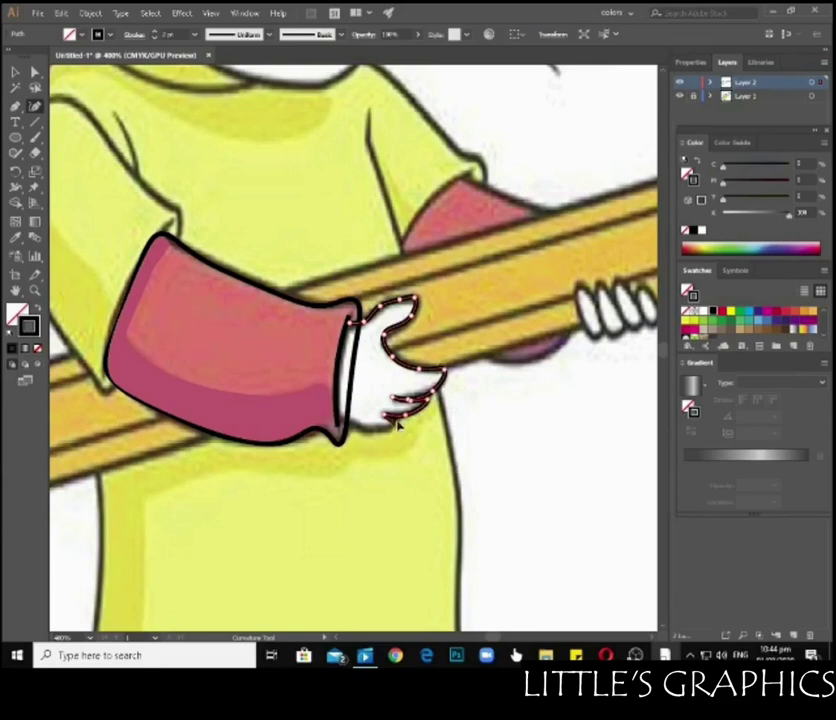
- Close the white glove outline, then test-move hand and sleeve and undo back into place
{"action": "left_click", "coordinate": [362, 432]}
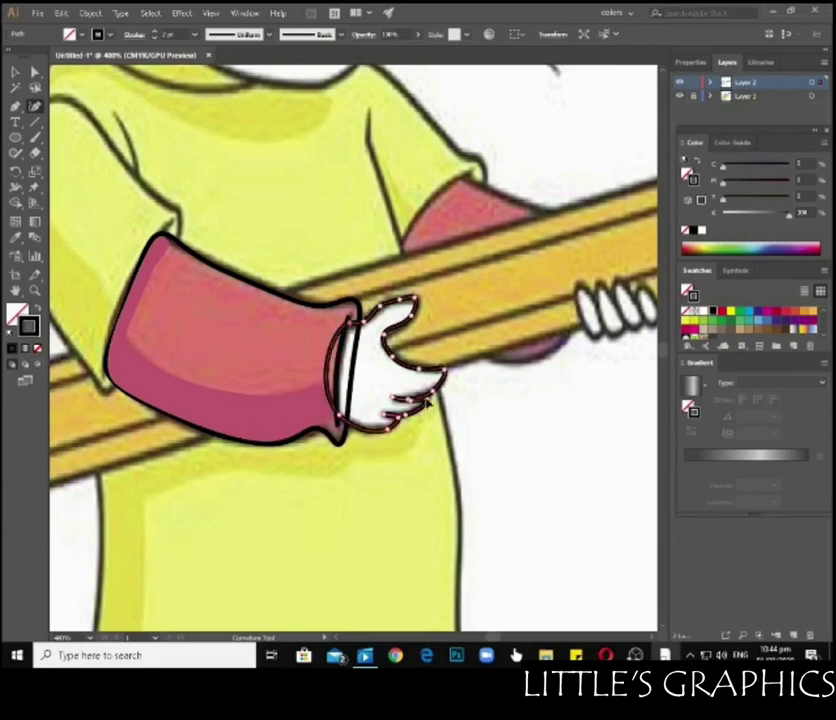
{"action": "left_click", "coordinate": [358, 318]}
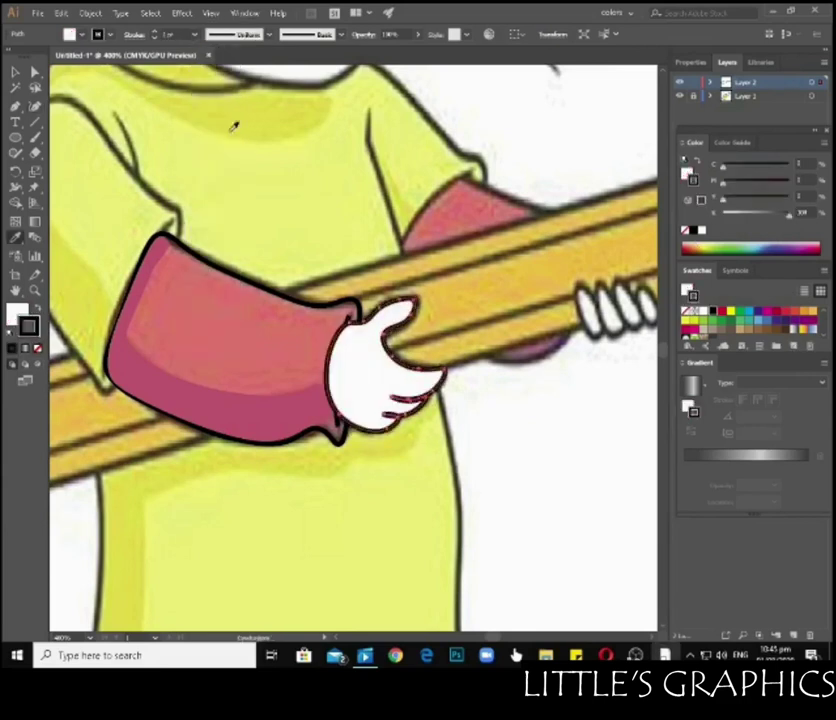
{"action": "key", "text": "v"}
{"action": "left_click_drag", "start_coordinate": [382, 398], "coordinate": [537, 453]}
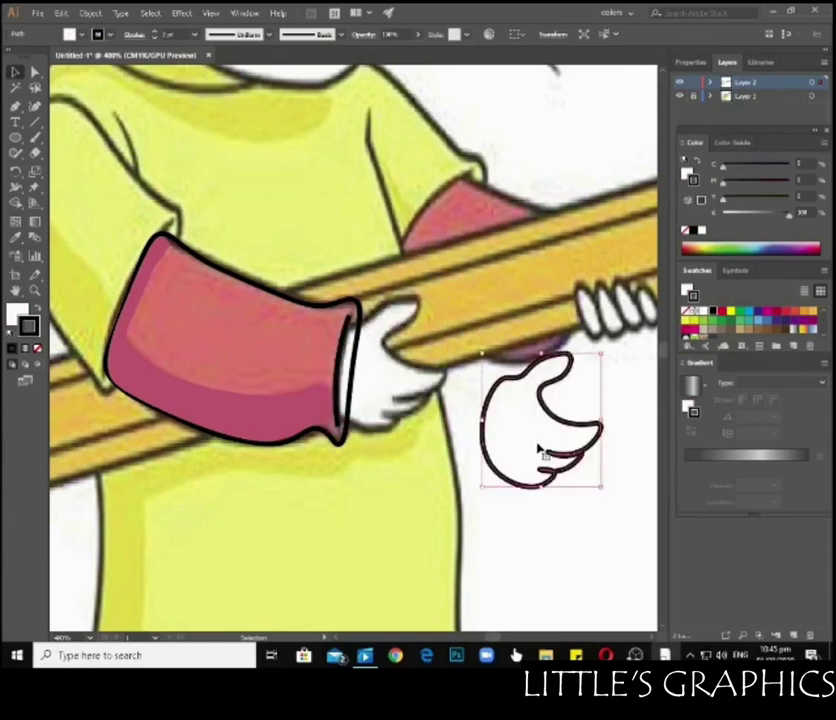
{"action": "left_click_drag", "start_coordinate": [280, 333], "coordinate": [243, 485]}
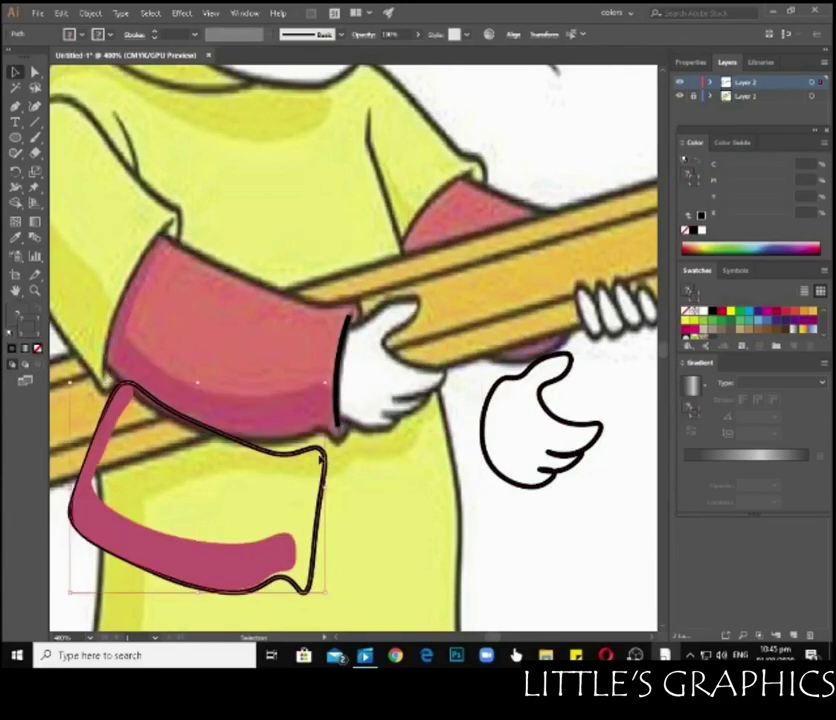
{"action": "key", "text": "ctrl+z"}
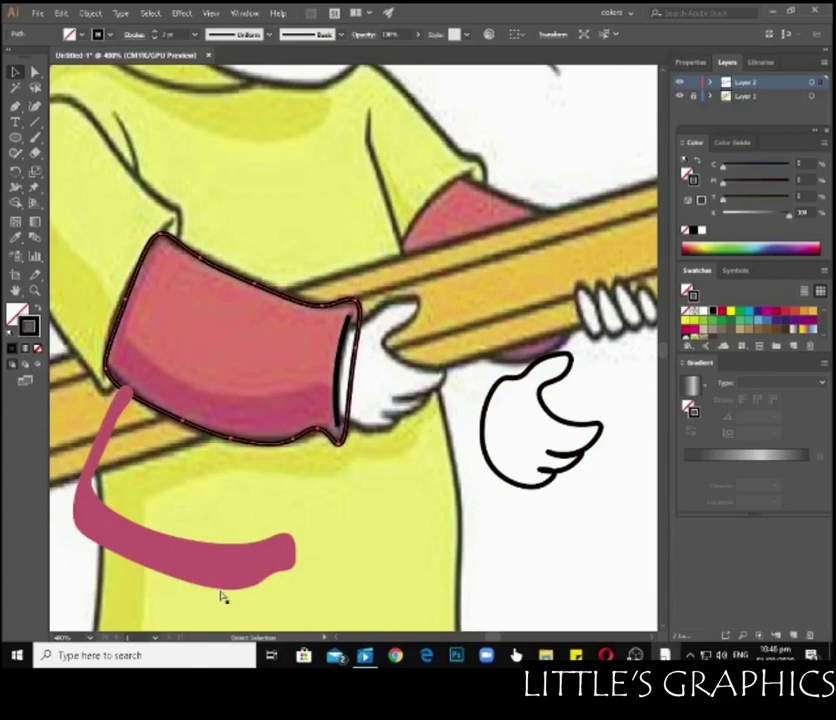
{"action": "left_click", "coordinate": [220, 597]}
{"action": "key", "text": "ctrl+z"}
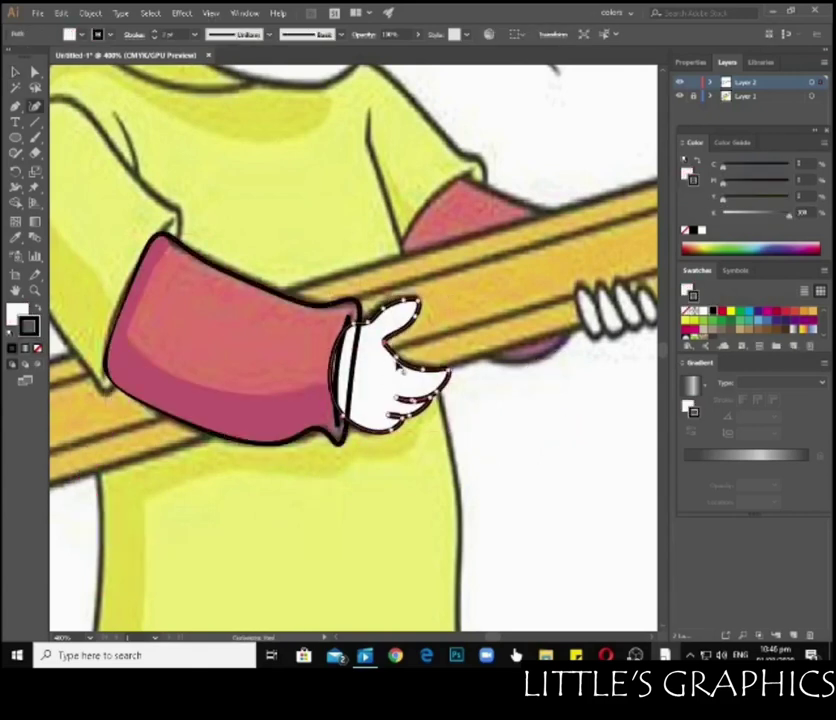
- Eyedrop the traced salmon colour onto the sleeve path, leaving the outline colour unchanged
{"action": "left_click", "coordinate": [164, 280]}
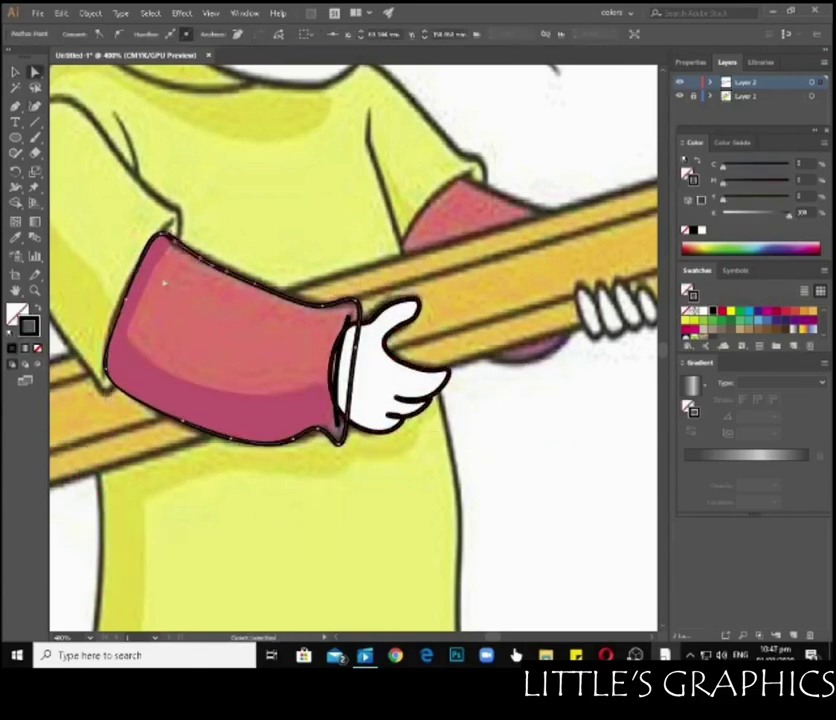
{"action": "key", "text": "i"}
{"action": "left_click", "coordinate": [215, 290]}
{"action": "double_click", "coordinate": [28, 326]}
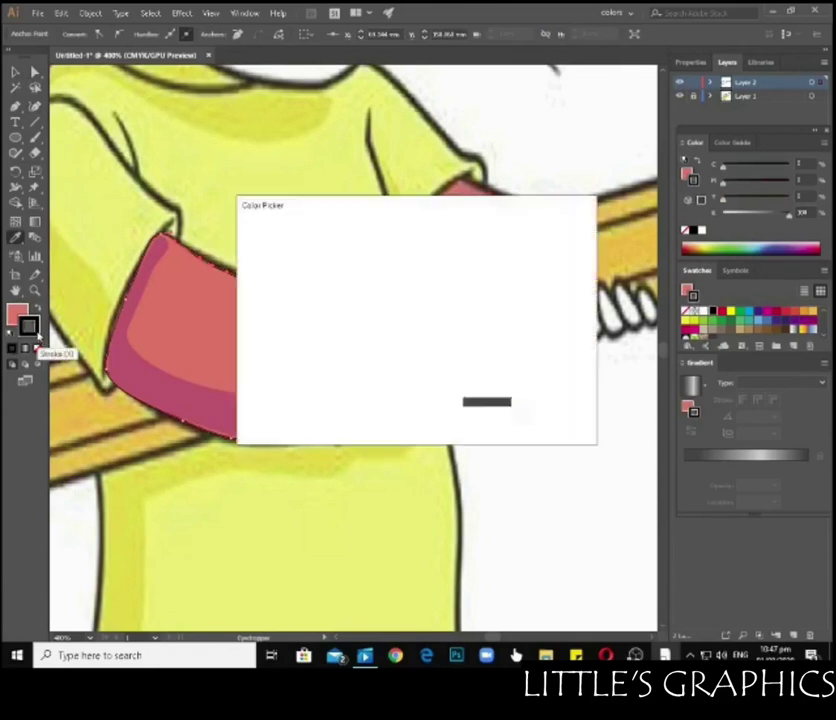
{"action": "left_click", "coordinate": [554, 265]}
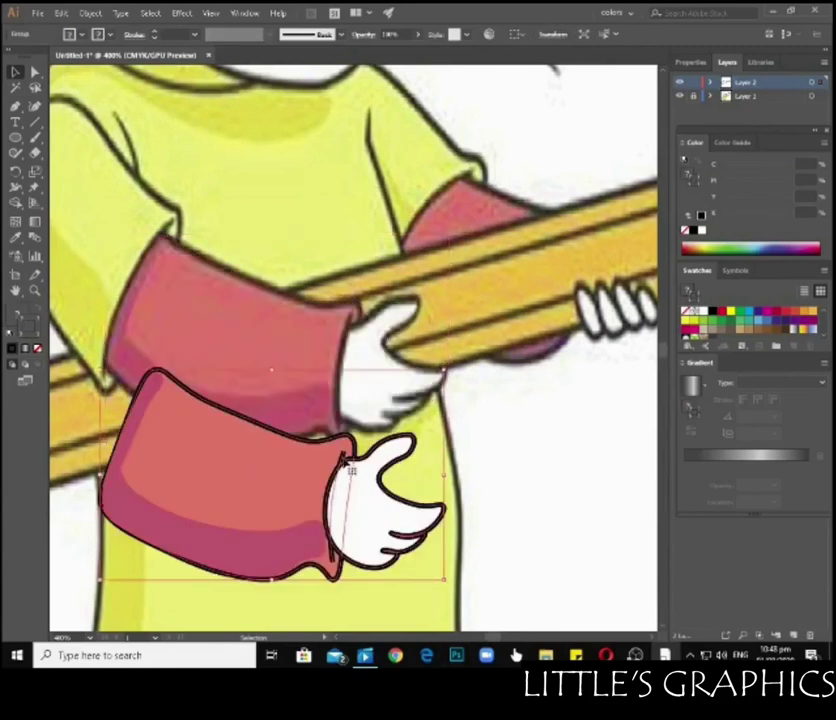
- Bring the white hand in front of the sleeve via Arrange > Bring to Front
{"action": "left_click", "coordinate": [520, 502]}
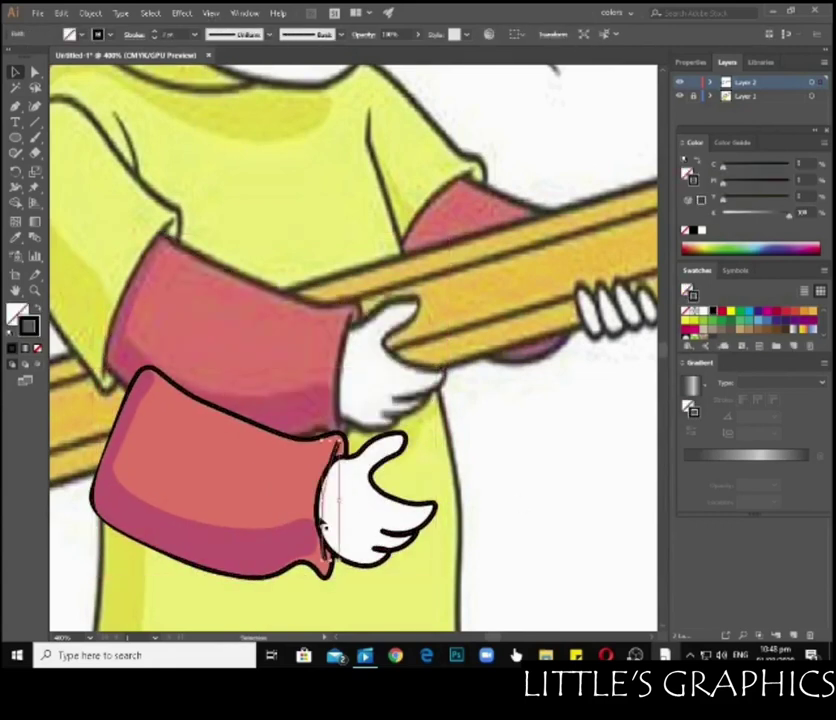
{"action": "left_click", "coordinate": [336, 560]}
{"action": "left_click", "coordinate": [35, 106]}
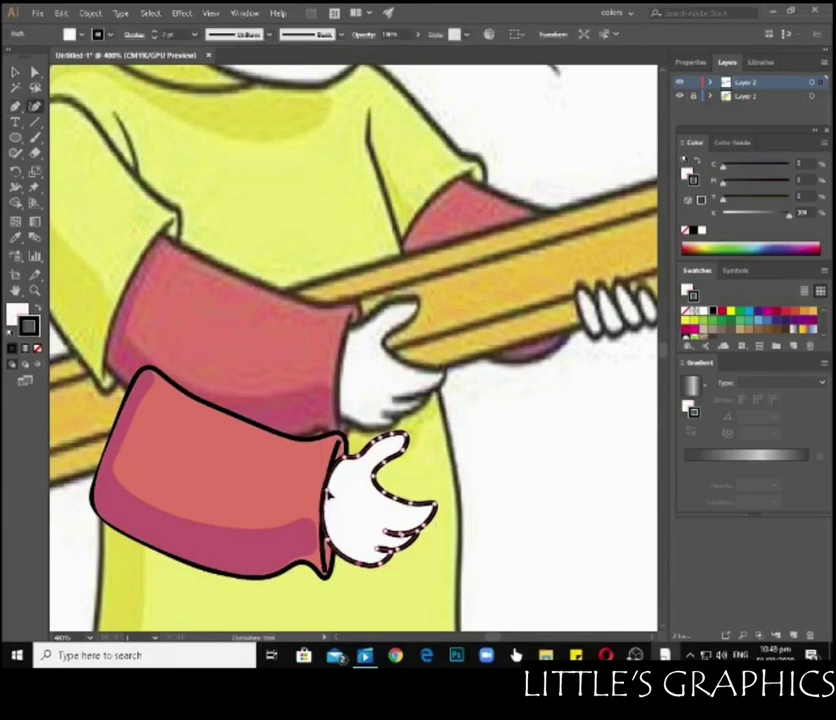
{"action": "right_click", "coordinate": [353, 176]}
{"action": "left_click", "coordinate": [480, 381]}
{"action": "key", "text": "v"}
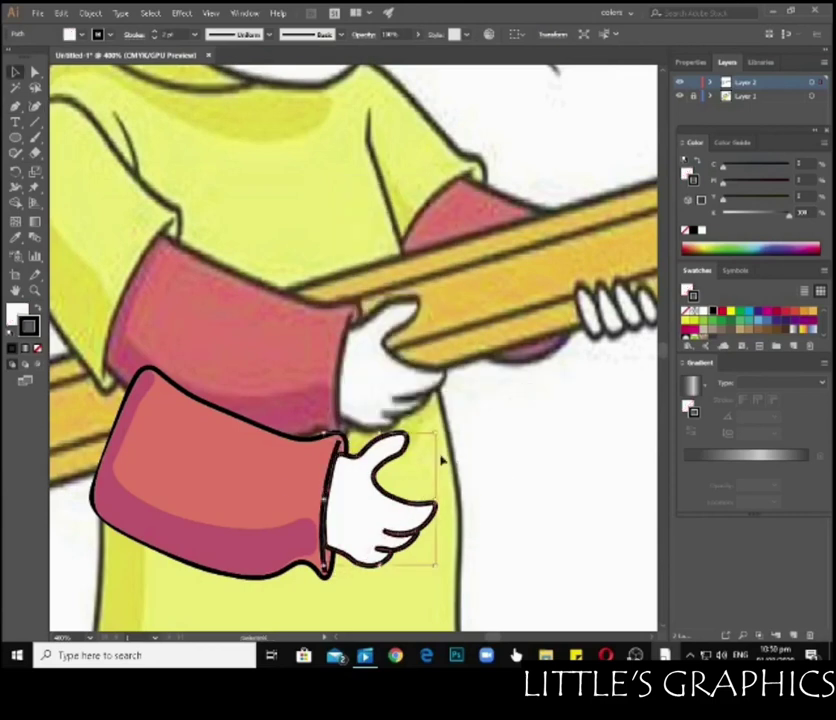
- Select the sleeve for point editing and pan over to the far arm and pencil
{"action": "left_click", "coordinate": [200, 470]}
{"action": "key", "text": "shift+grave"}
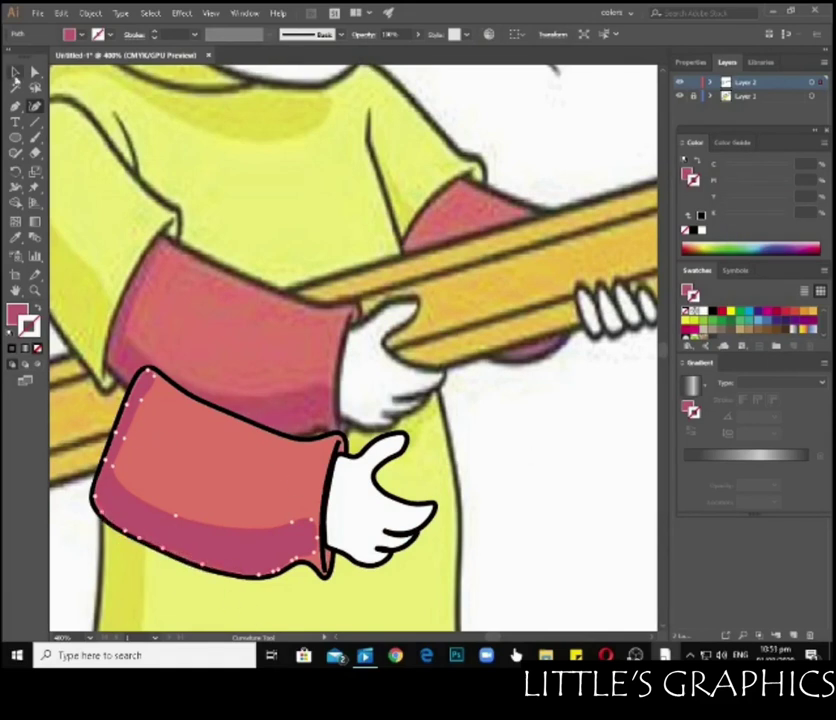
{"action": "key", "text": "v"}
{"action": "mouse_move", "coordinate": [261, 495]}
{"action": "left_mouse_down"}
{"action": "mouse_move", "coordinate": [274, 364]}
{"action": "mouse_move", "coordinate": [628, 416]}
{"action": "left_mouse_up"}
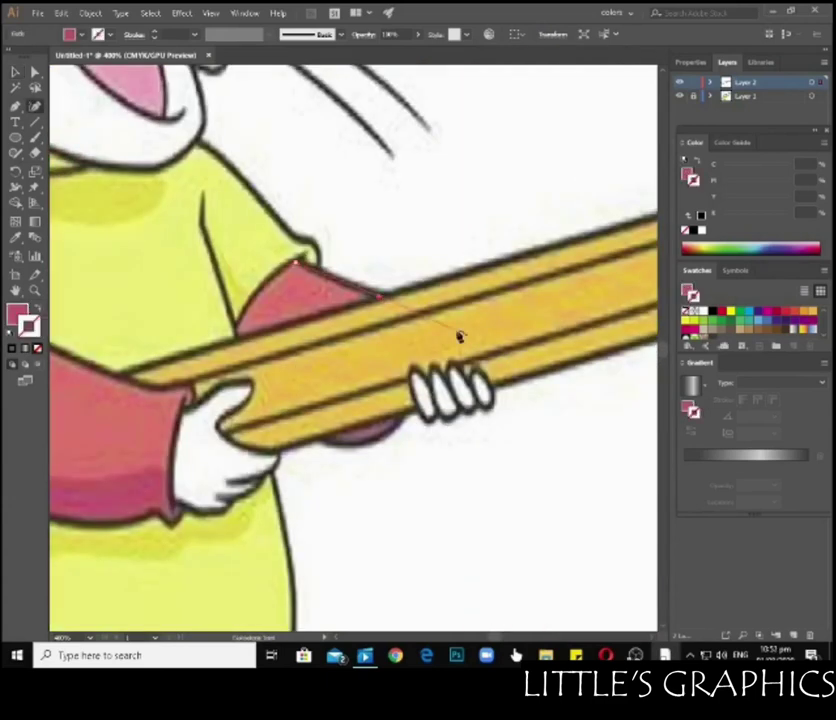
- Trace the far arm's sleeve as a closed outline and begin the thumb edge
{"action": "left_click", "coordinate": [408, 423]}
{"action": "left_click", "coordinate": [323, 440]}
{"action": "left_click", "coordinate": [240, 328]}
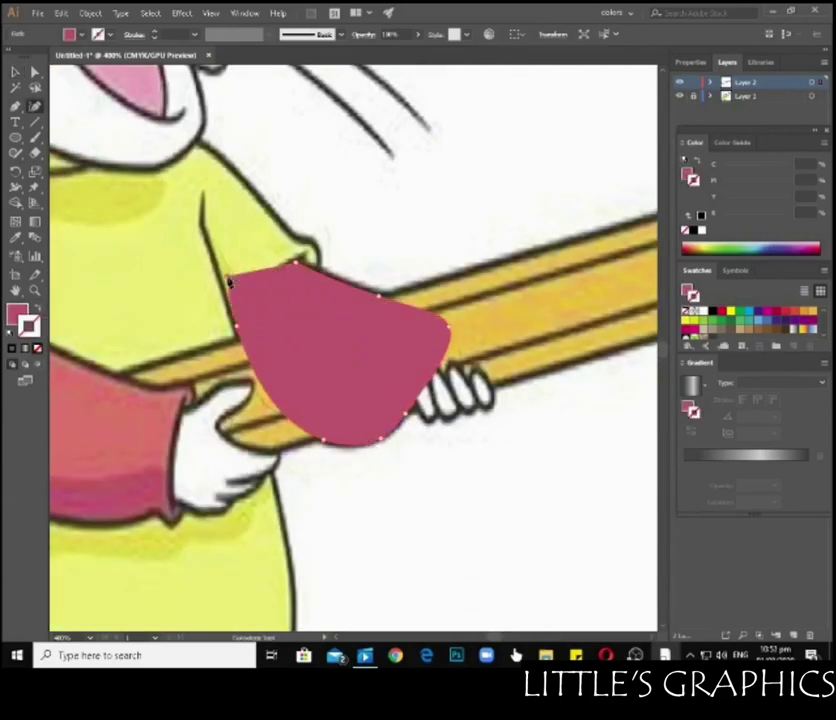
{"action": "left_click", "coordinate": [260, 287]}
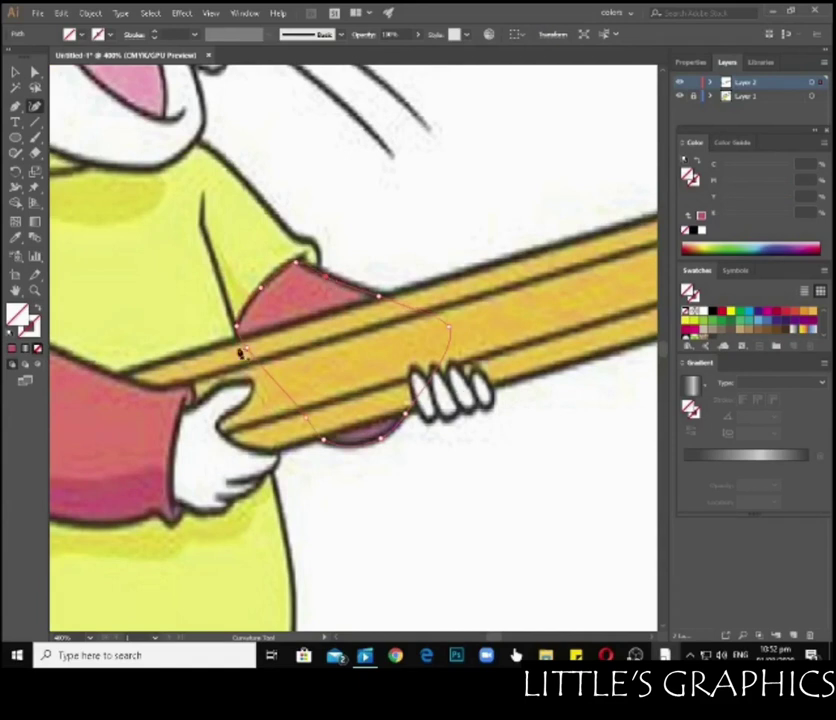
{"action": "left_click", "coordinate": [476, 380], "text": "ctrl"}
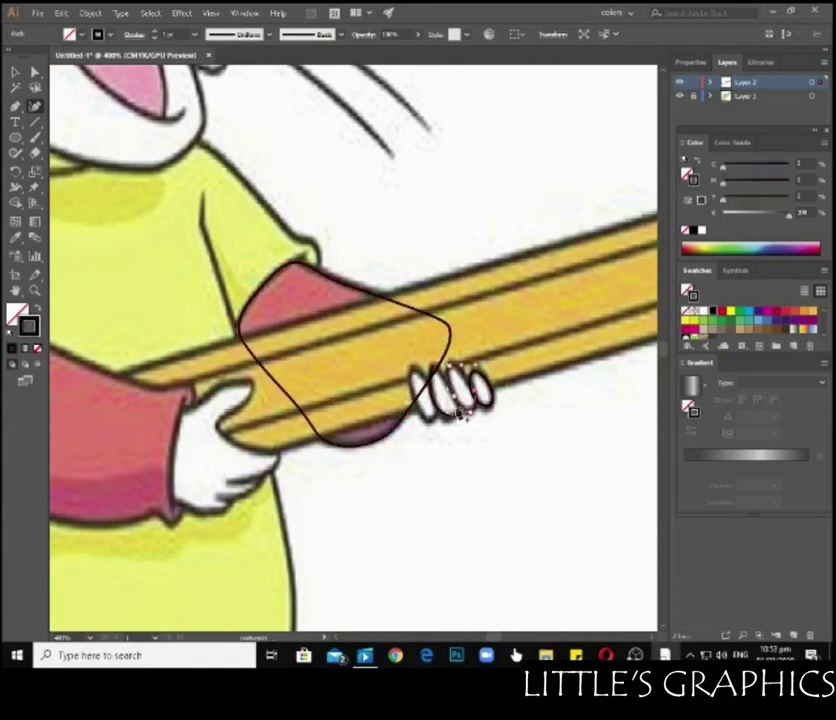
{"action": "left_click", "coordinate": [415, 374]}
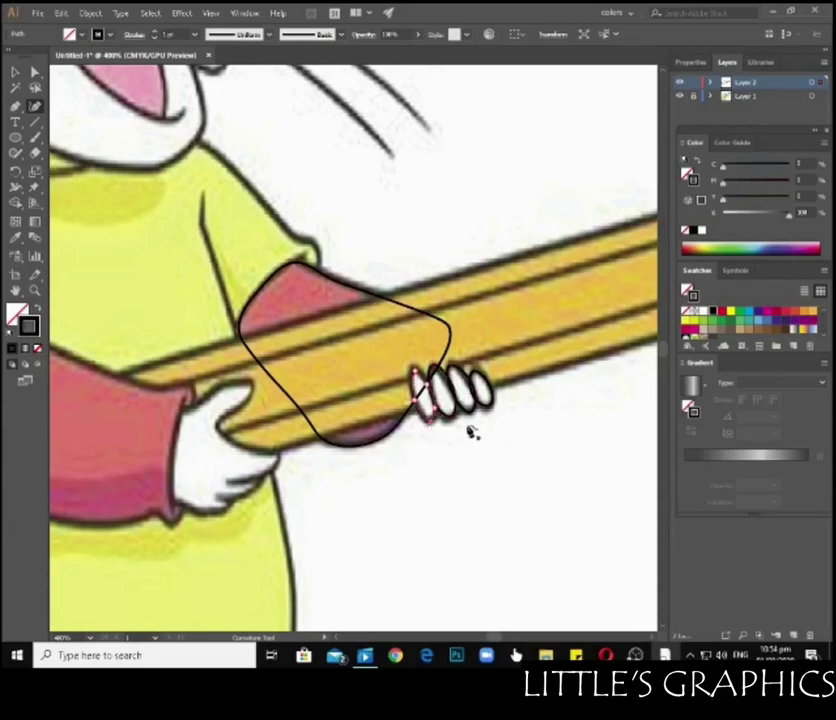
- Give the traced thumb a white fill using the Eyedropper
{"action": "key", "text": "i"}
{"action": "left_click", "coordinate": [230, 440]}
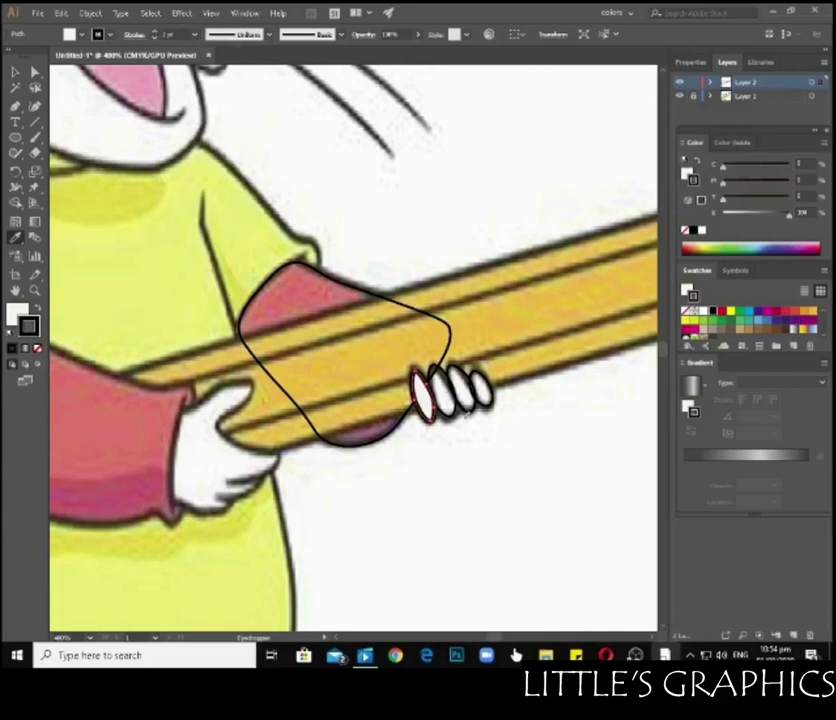
{"action": "key", "text": "v"}
{"action": "left_click", "coordinate": [280, 397]}
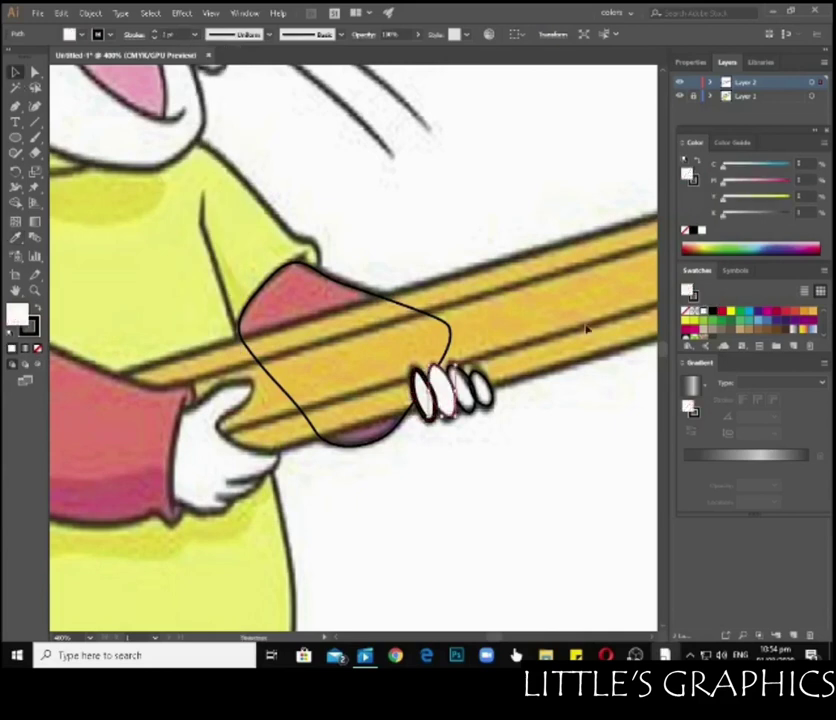
{"action": "left_click", "coordinate": [484, 396]}
- Fill the far sleeve with the sampled pink-red, arrange it, and move sleeve and fingers aside
{"action": "left_click", "coordinate": [312, 265]}
{"action": "key", "text": "i"}
{"action": "left_click", "coordinate": [280, 294]}
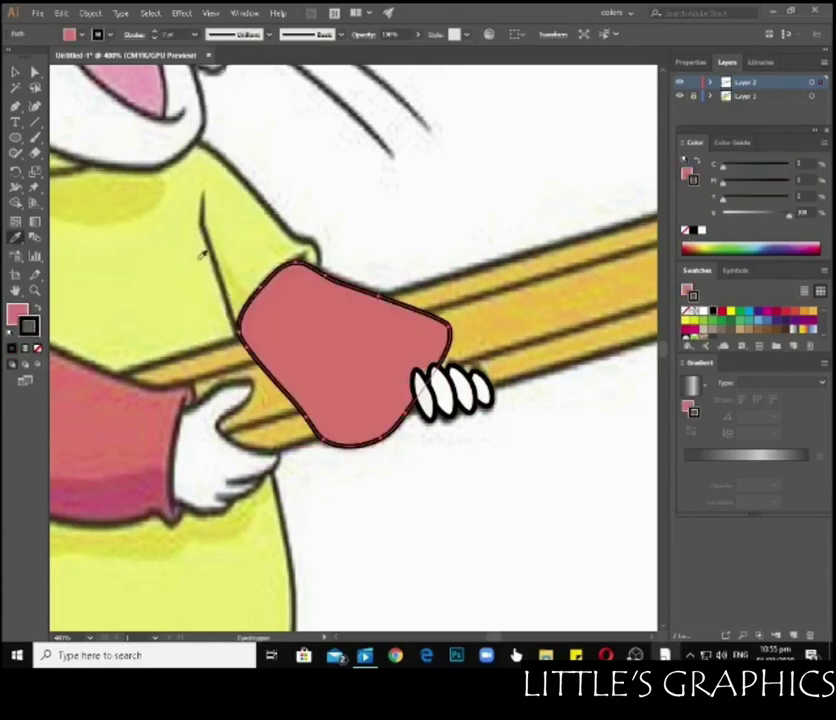
{"action": "key", "text": "v"}
{"action": "right_click", "coordinate": [444, 396]}
{"action": "left_click", "coordinate": [517, 464]}
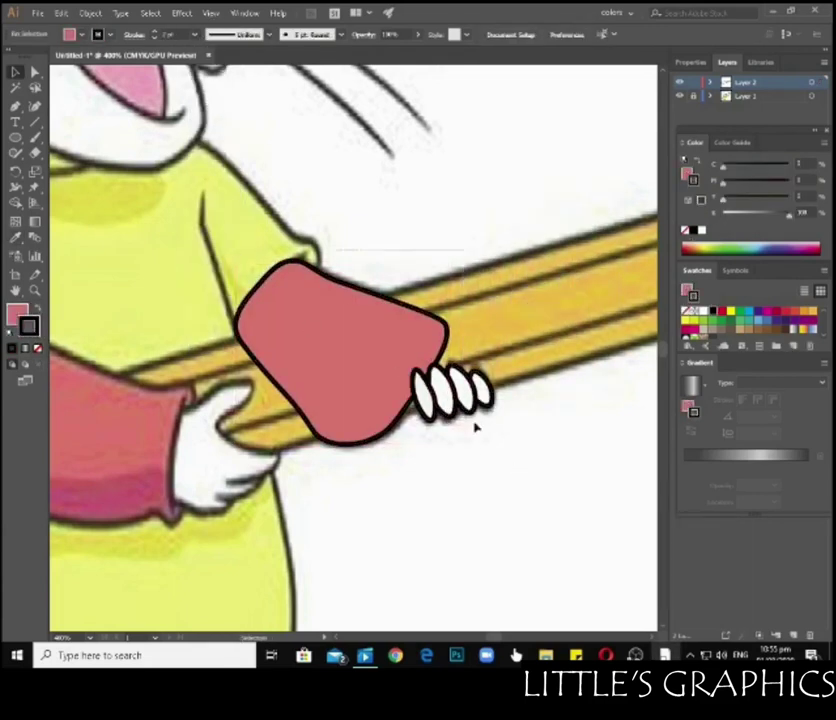
{"action": "left_click_drag", "start_coordinate": [378, 342], "coordinate": [418, 537]}
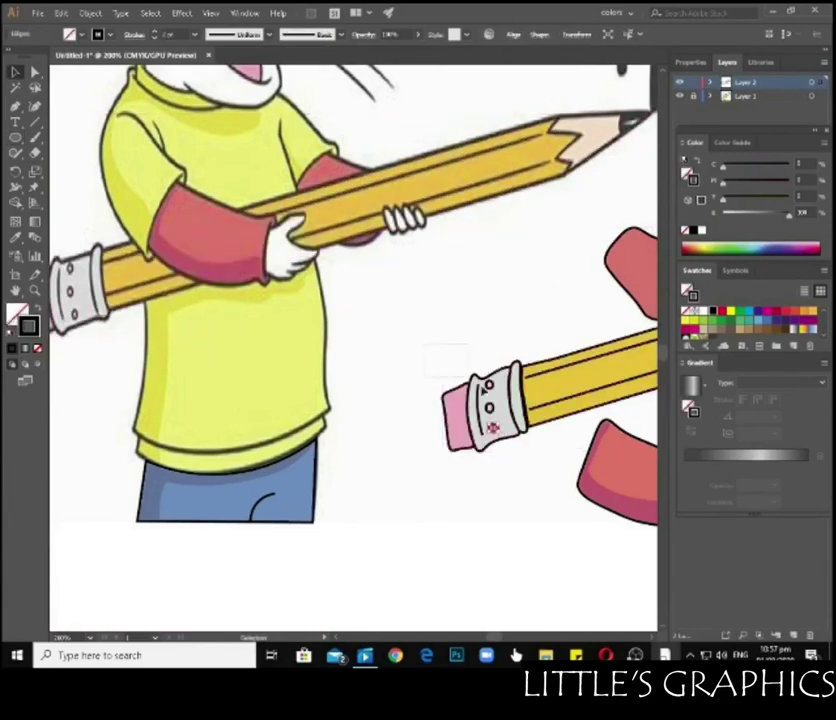
- Make a clipping mask of the pencil group and bring the rabbit's shirt into view
{"action": "right_click", "coordinate": [545, 392]}
{"action": "left_click", "coordinate": [616, 483]}
{"action": "left_click", "coordinate": [519, 416]}
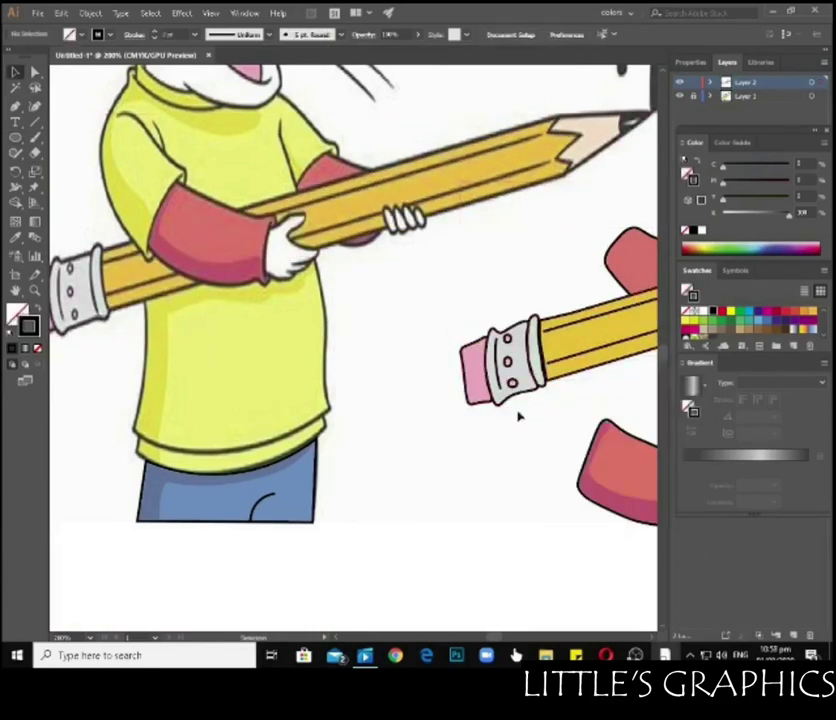
{"action": "left_click_drag", "start_coordinate": [270, 354], "coordinate": [373, 429]}
- Trace the shirt body as a closed outline from collar, down the sides and along the hem
{"action": "key", "text": "n"}
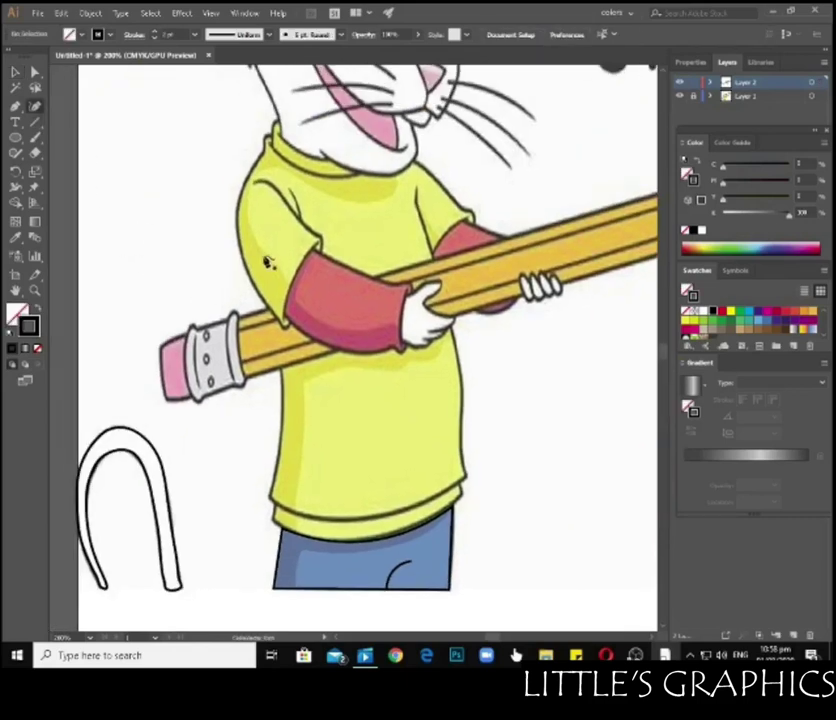
{"action": "left_click_drag", "start_coordinate": [281, 132], "coordinate": [273, 145]}
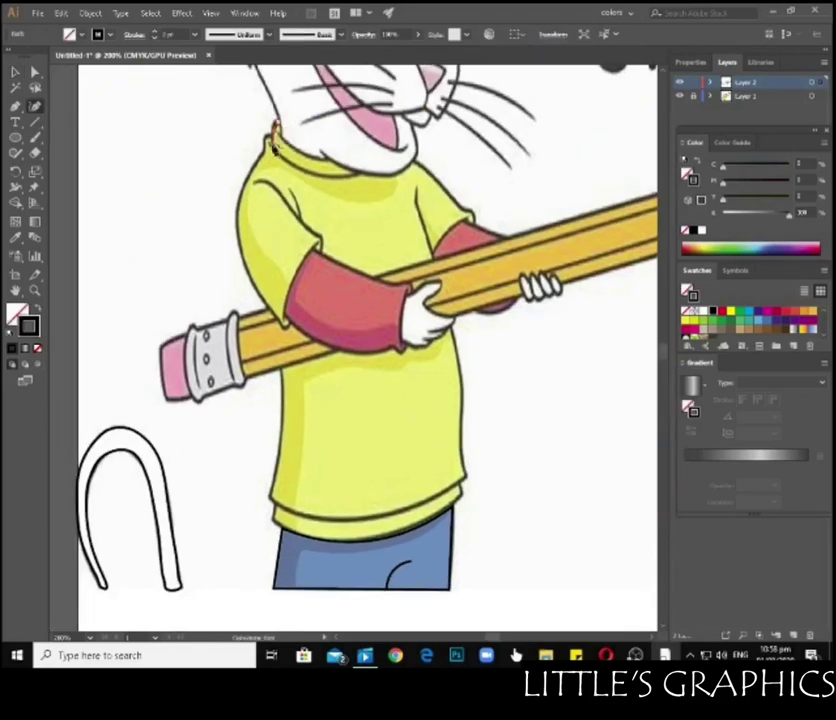
{"action": "left_click", "coordinate": [272, 508]}
{"action": "left_click", "coordinate": [455, 498]}
{"action": "left_click", "coordinate": [273, 125]}
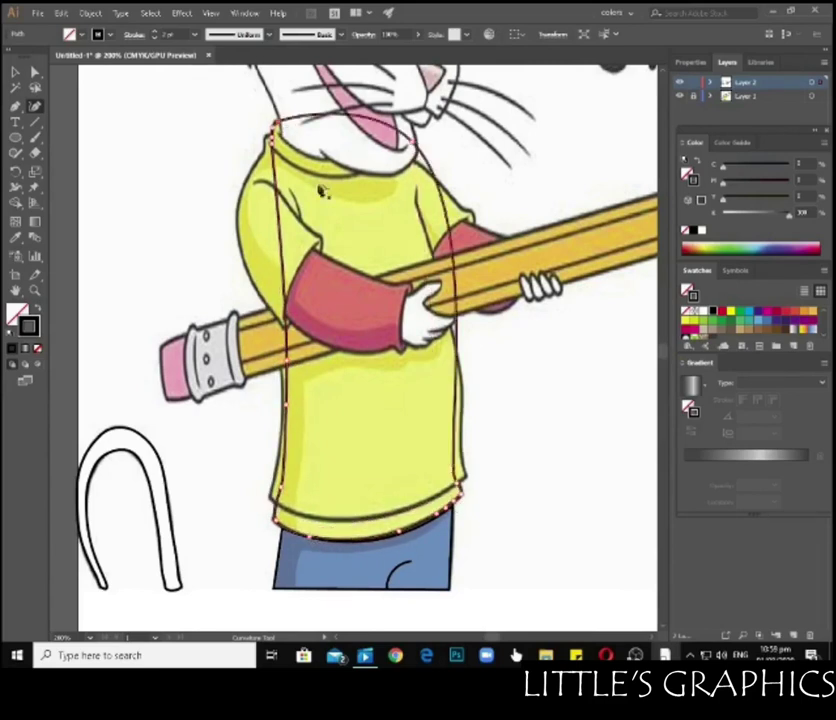
{"action": "left_click", "coordinate": [305, 168]}
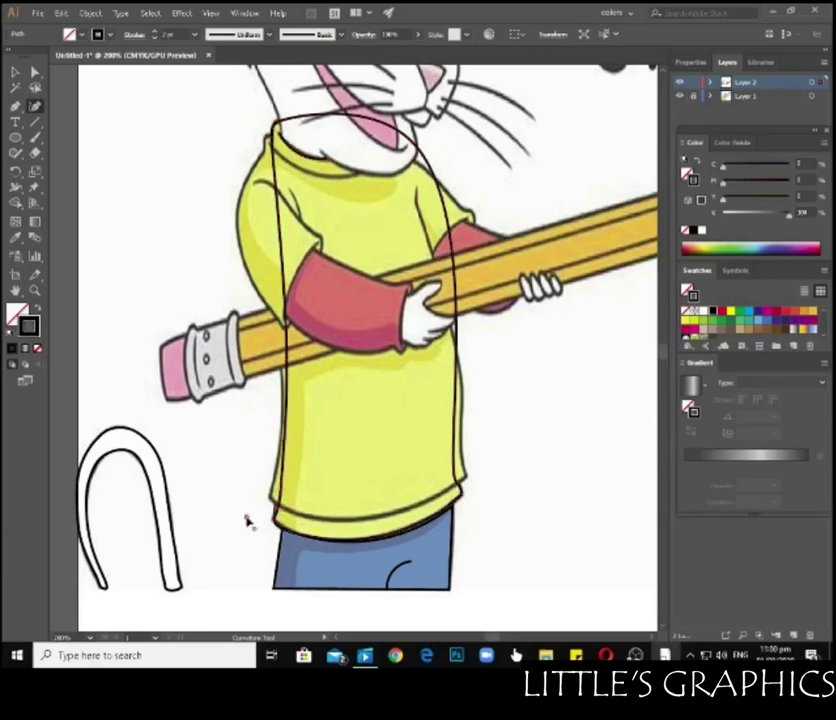
- Move the shirt outline beside the rabbit and start a new path along the shirt's left shoulder
{"action": "scroll", "coordinate": [410, 515], "scroll_direction": "up", "scroll_amount": 2}
{"action": "scroll", "coordinate": [401, 481], "scroll_direction": "up", "scroll_amount": 1}
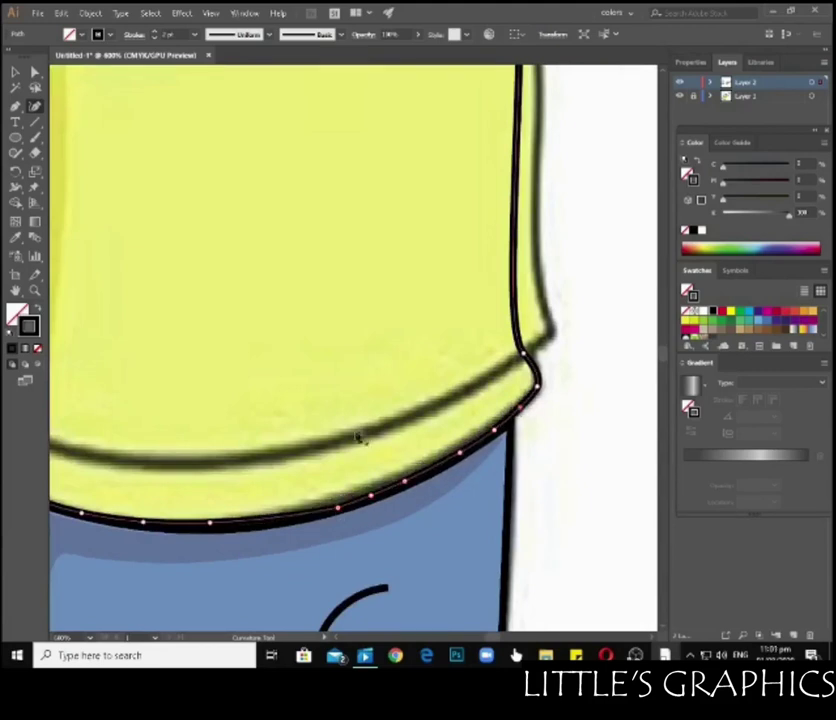
{"action": "scroll", "coordinate": [358, 437], "scroll_direction": "down", "scroll_amount": 2}
{"action": "left_click_drag", "start_coordinate": [305, 218], "coordinate": [505, 213]}
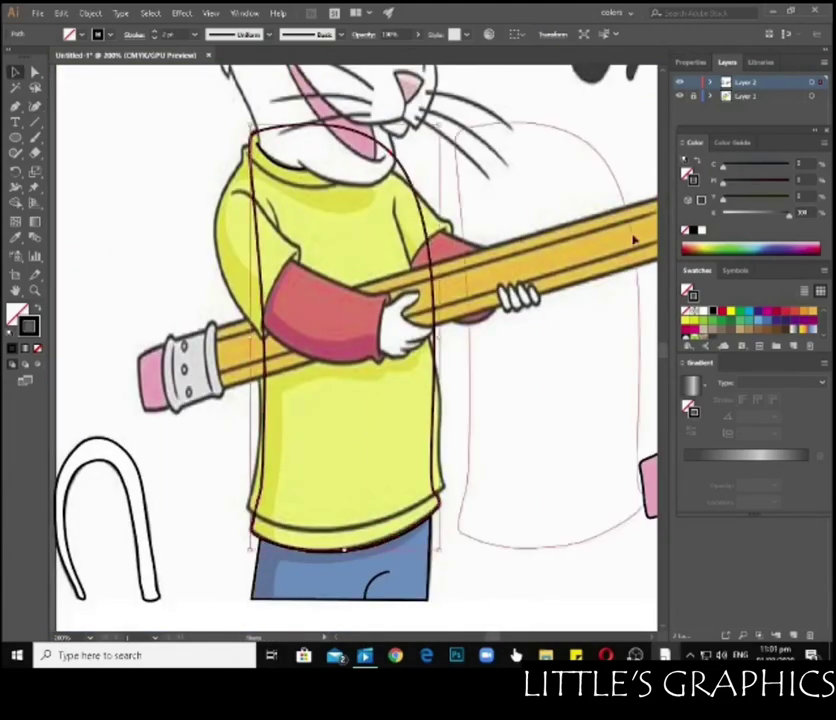
{"action": "left_click", "coordinate": [215, 218]}
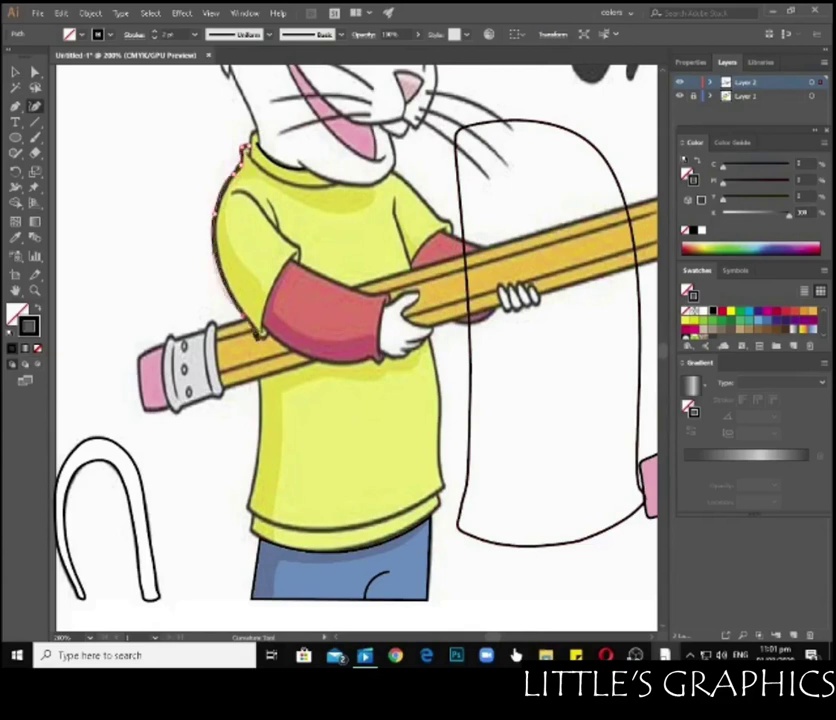
{"action": "left_click", "coordinate": [292, 248]}
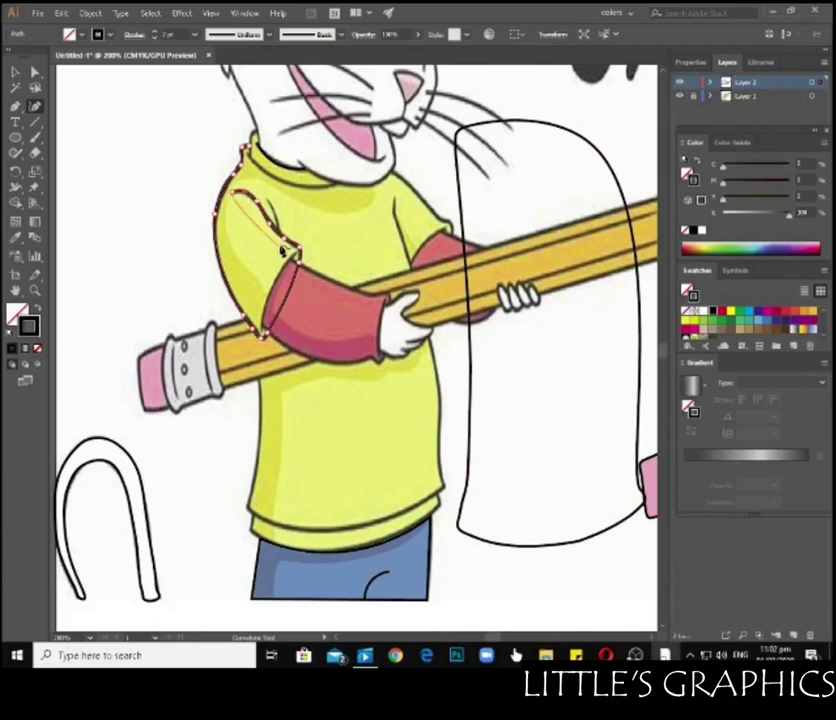
{"action": "right_click", "coordinate": [267, 341]}
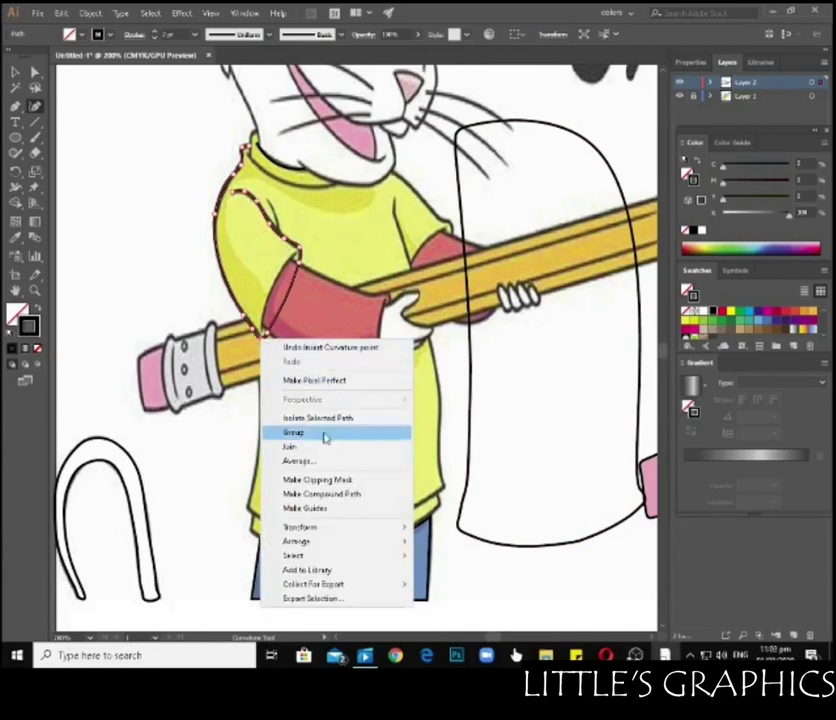
- Combine the sleeve paths into a compound path, extend the outline down the right edge, then release it
{"action": "left_click", "coordinate": [300, 493]}
{"action": "left_click", "coordinate": [392, 178]}
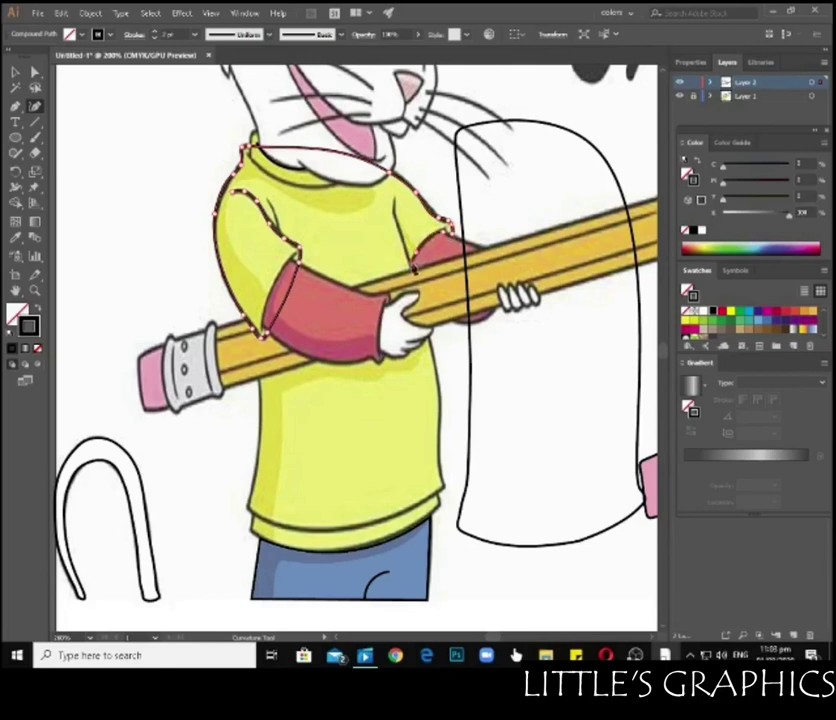
{"action": "left_click", "coordinate": [440, 487]}
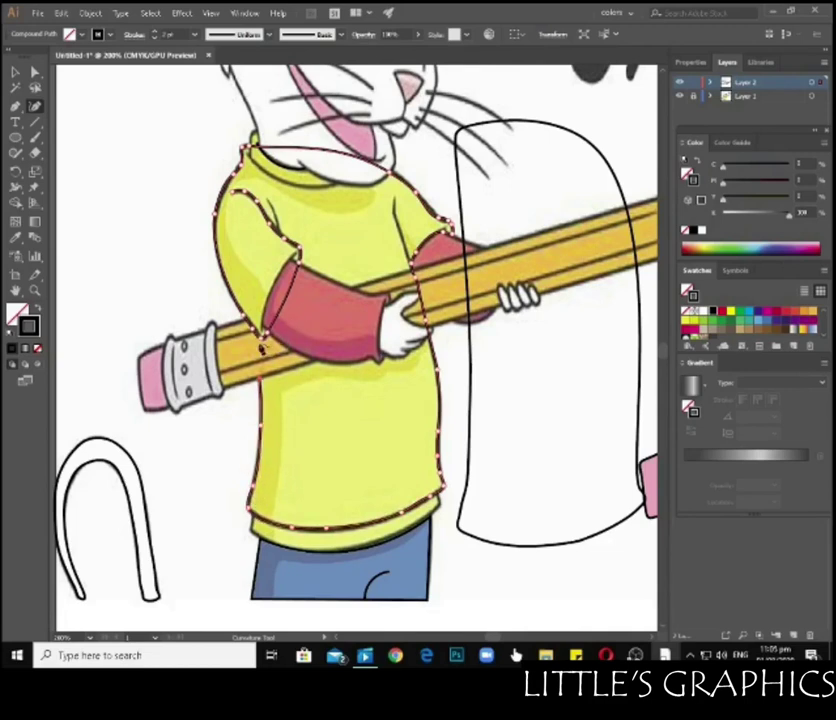
{"action": "right_click", "coordinate": [261, 336]}
{"action": "left_click", "coordinate": [320, 435]}
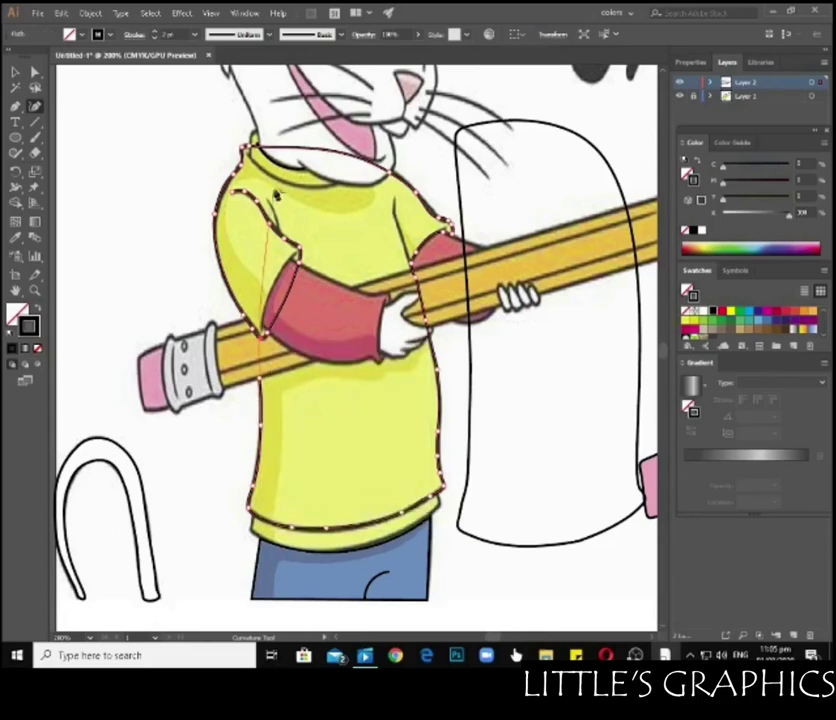
- Leave the outline unfilled and draw black strokes along the collar and the shirt's right side
{"action": "key", "text": "i"}
{"action": "left_click", "coordinate": [332, 226]}
{"action": "key", "text": "slash"}
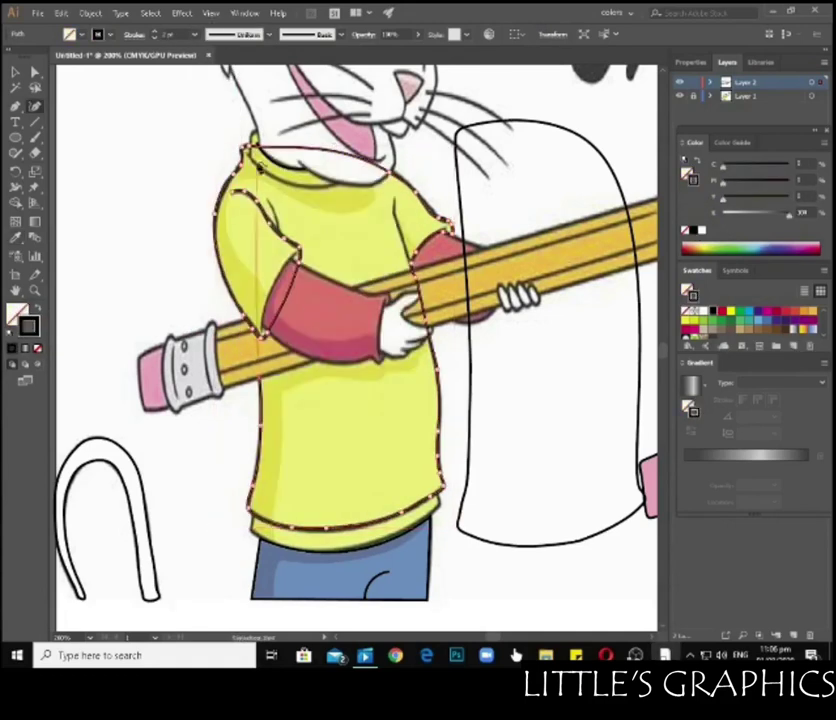
{"action": "left_click_drag", "start_coordinate": [262, 172], "coordinate": [330, 183]}
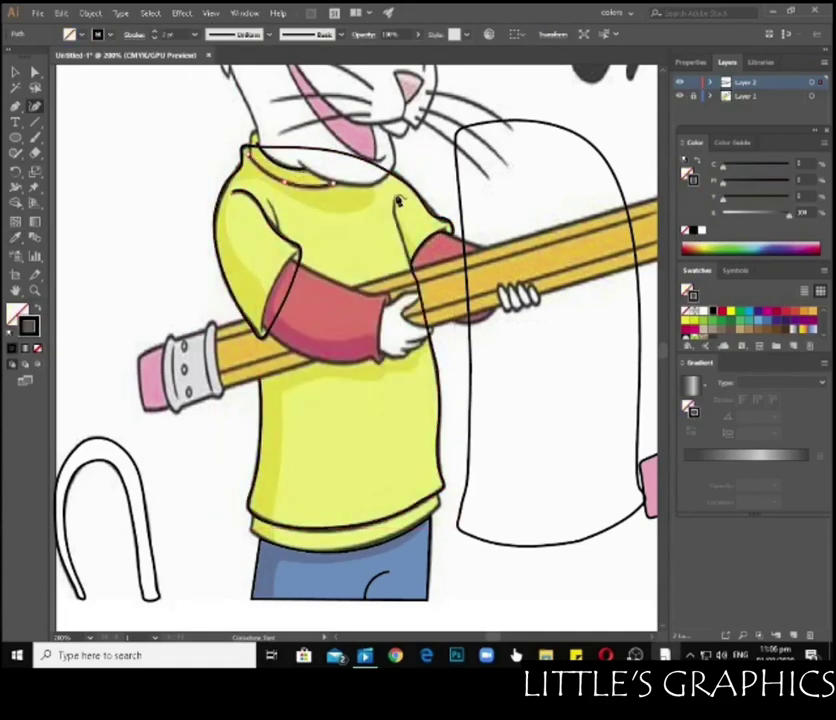
{"action": "left_click_drag", "start_coordinate": [398, 201], "coordinate": [422, 277]}
{"action": "left_click_drag", "start_coordinate": [428, 344], "coordinate": [430, 346]}
{"action": "scroll", "coordinate": [526, 510], "scroll_direction": "right", "scroll_amount": 3}
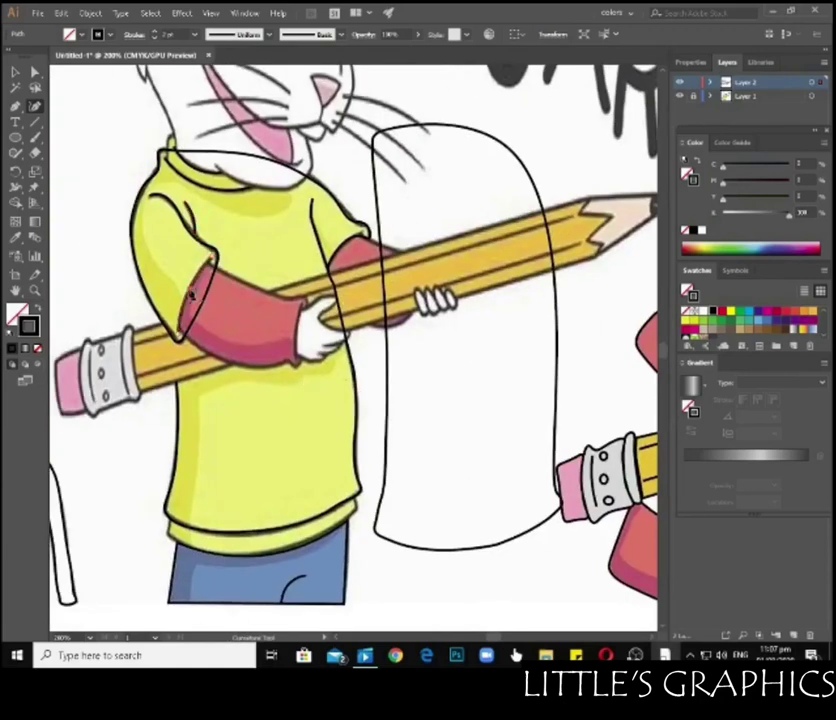
- Move the tall outlined shape over the rabbit's sweater and fill it with the sampled sweater yellow
{"action": "key", "text": "v"}
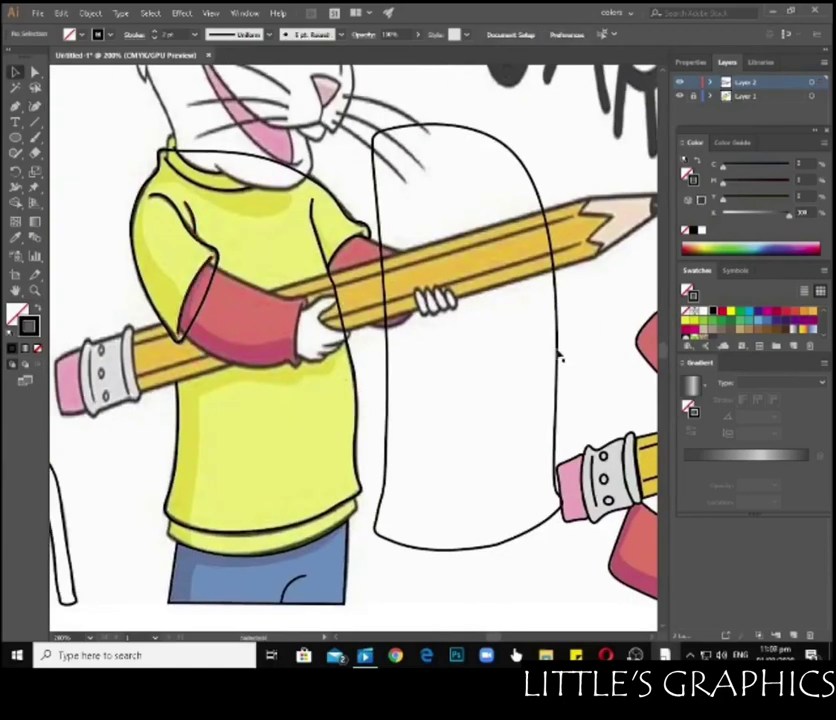
{"action": "left_click", "coordinate": [559, 354]}
{"action": "key", "text": "i"}
{"action": "left_click", "coordinate": [271, 248]}
{"action": "key", "text": "v"}
{"action": "left_click", "coordinate": [420, 175]}
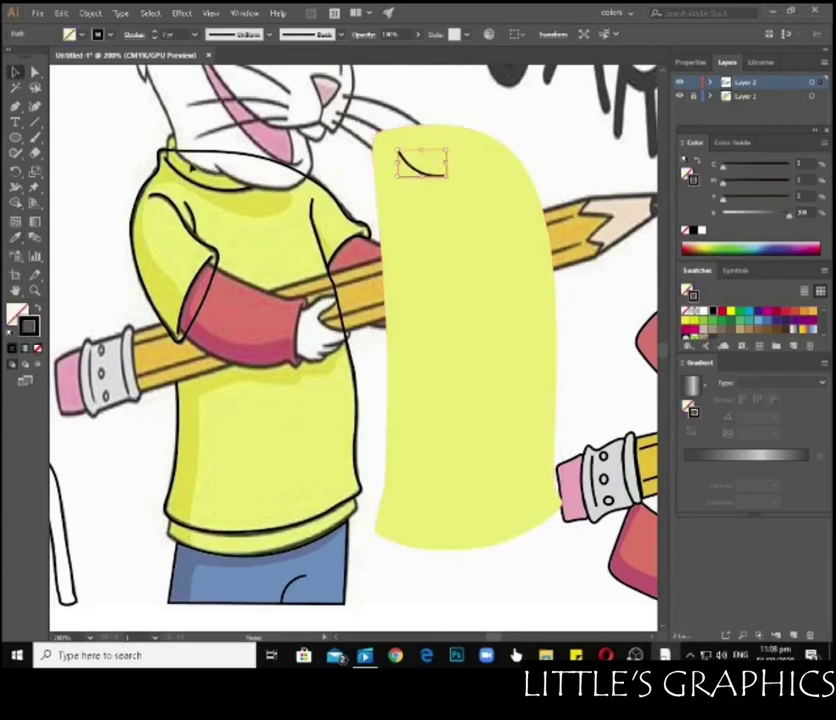
{"action": "left_click_drag", "start_coordinate": [400, 300], "coordinate": [158, 300]}
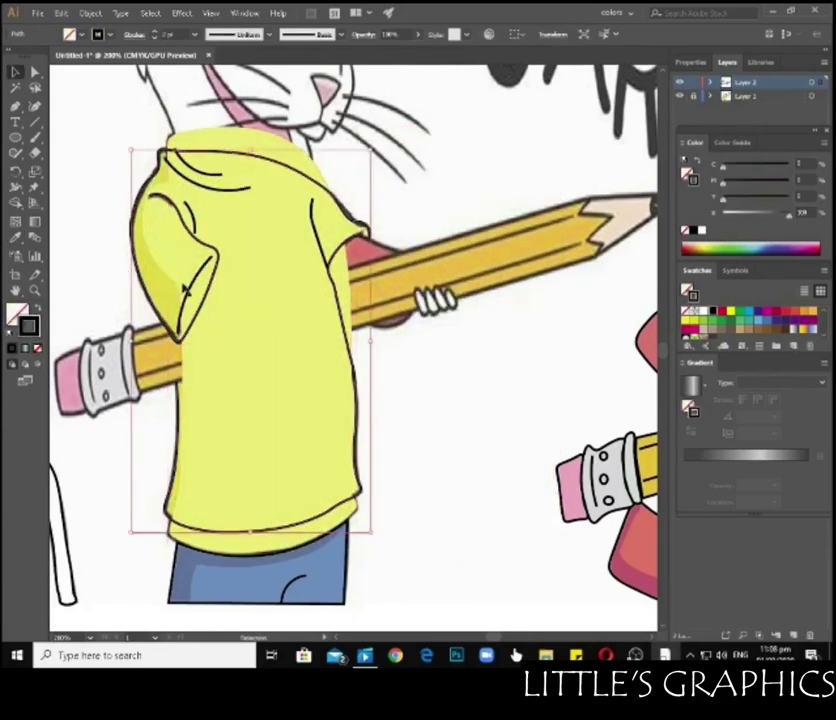
{"action": "key", "text": "i"}
{"action": "left_click", "coordinate": [178, 500]}
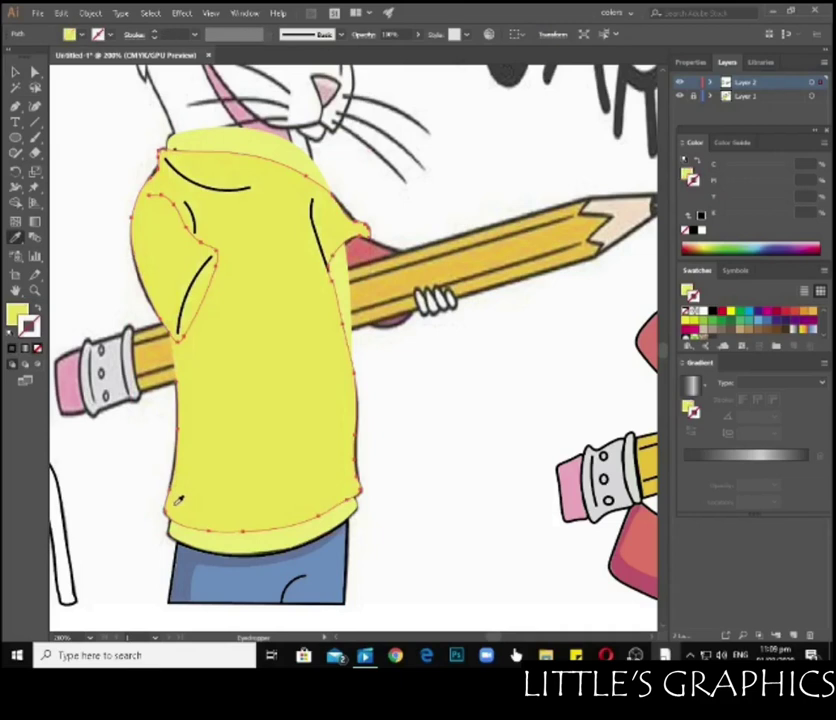
- Send the yellow shape behind the lines, move it right and clip it to the sweater outline
{"action": "key", "text": "ctrl+shift+bracketleft"}
{"action": "key", "text": "v"}
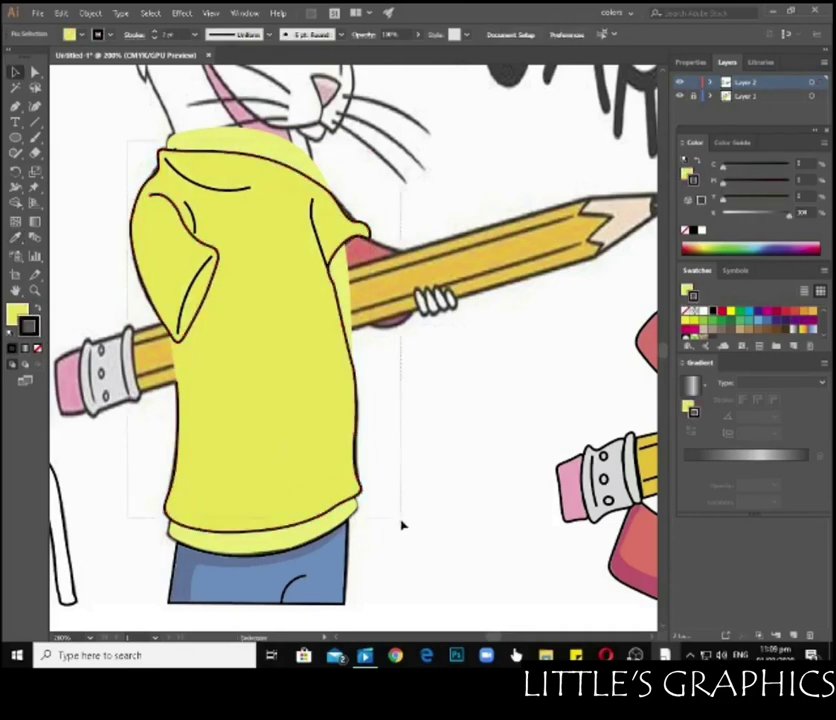
{"action": "left_click_drag", "start_coordinate": [260, 300], "coordinate": [510, 300]}
{"action": "left_click", "coordinate": [467, 103]}
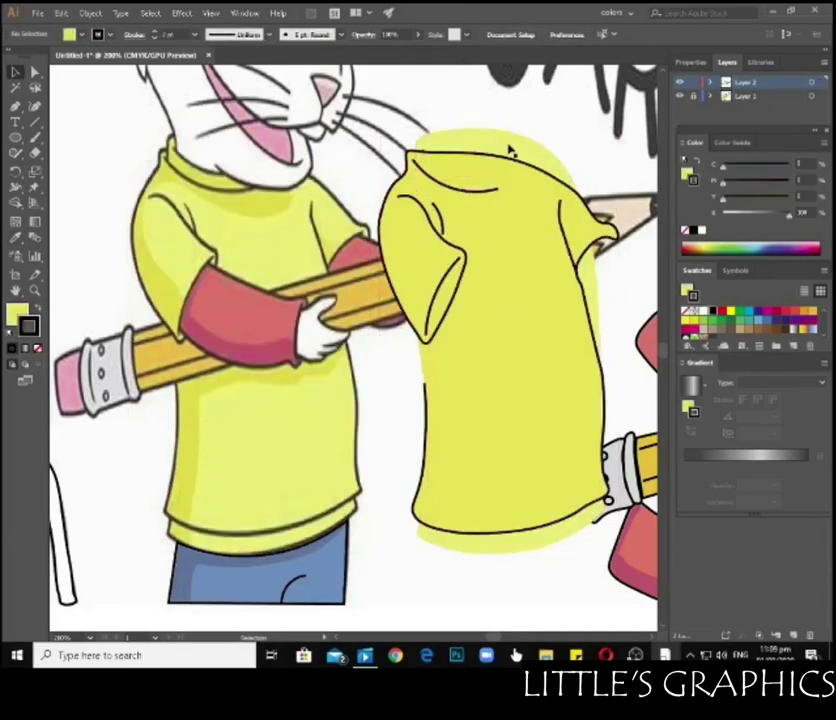
{"action": "right_click", "coordinate": [510, 150]}
{"action": "left_click", "coordinate": [540, 188]}
{"action": "key", "text": "ctrl+shift+a"}
{"action": "left_click", "coordinate": [491, 172]}
{"action": "left_click", "coordinate": [606, 408]}
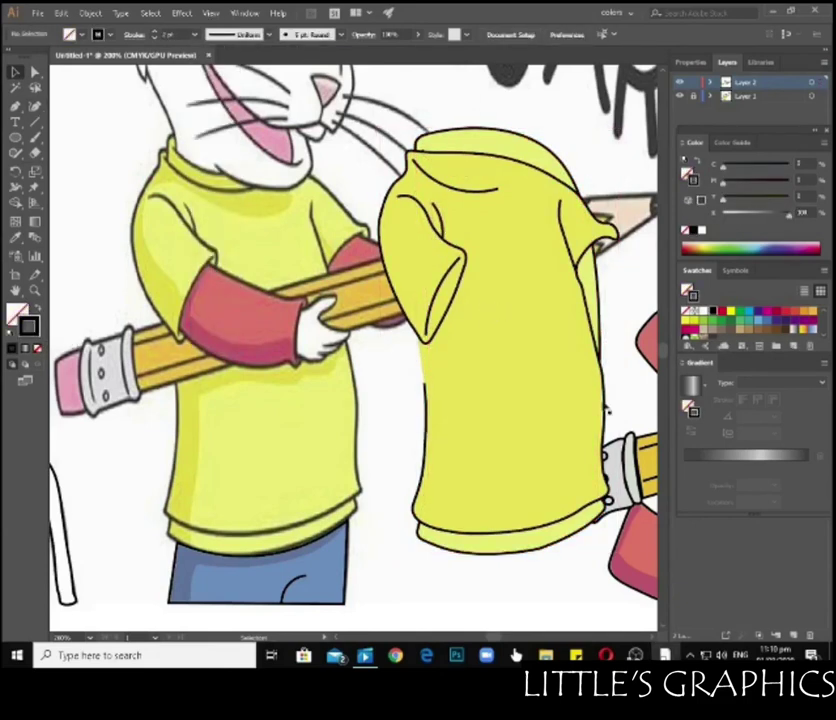
{"action": "right_click", "coordinate": [433, 164]}
{"action": "key", "text": "Escape"}
- Lower the shirt's collar top and move the yellow shirt onto the rabbit, undoing a curve reshape
{"action": "left_click", "coordinate": [35, 137]}
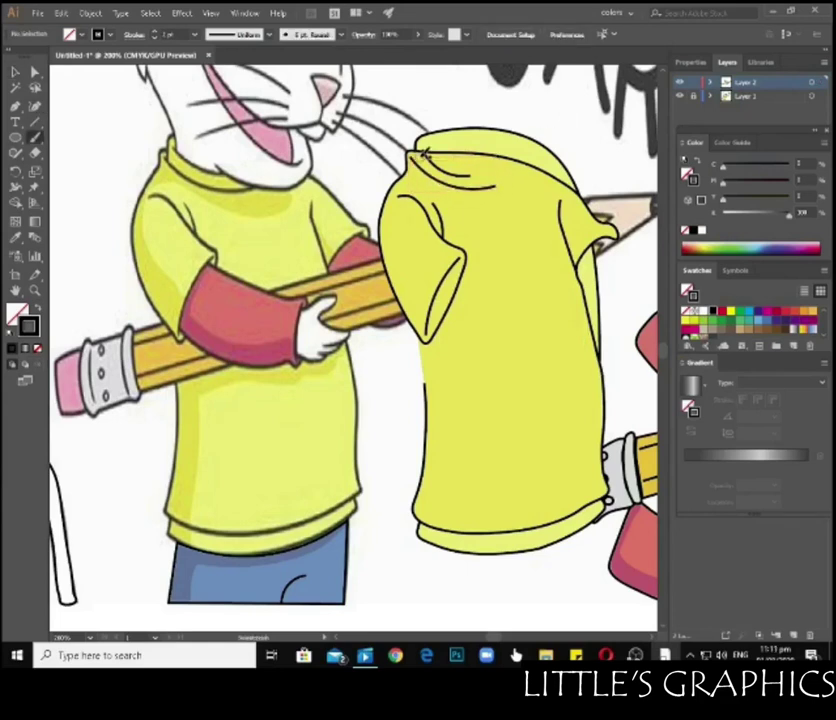
{"action": "key", "text": "v"}
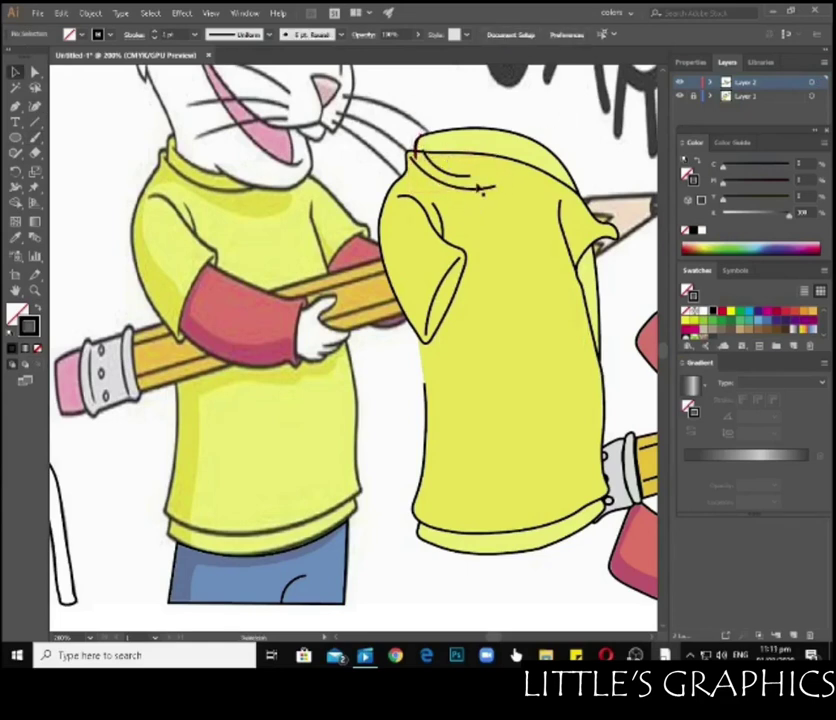
{"action": "left_click", "coordinate": [499, 248]}
{"action": "left_click_drag", "start_coordinate": [481, 134], "coordinate": [481, 152]}
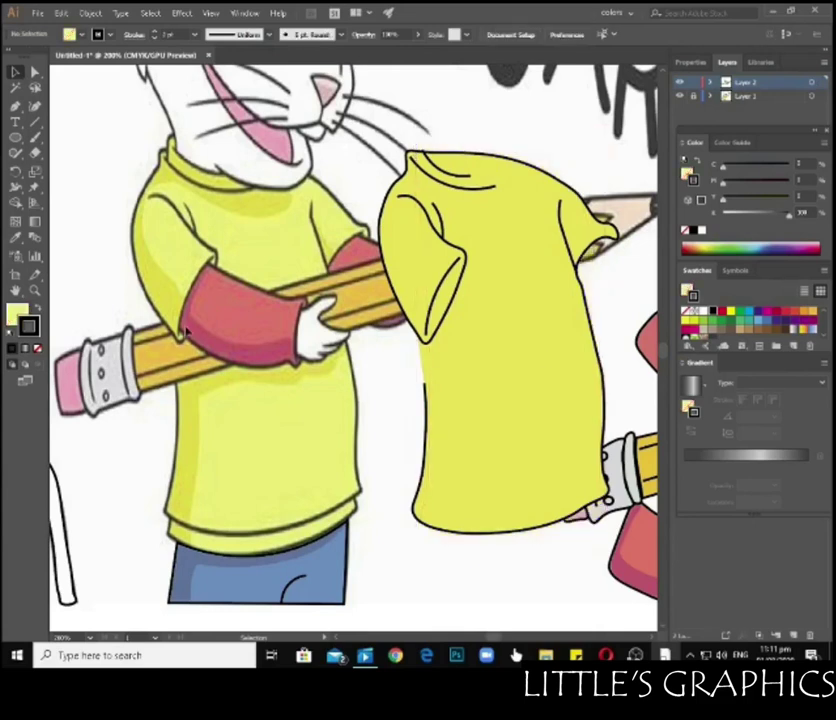
{"action": "left_click_drag", "start_coordinate": [504, 280], "coordinate": [263, 284]}
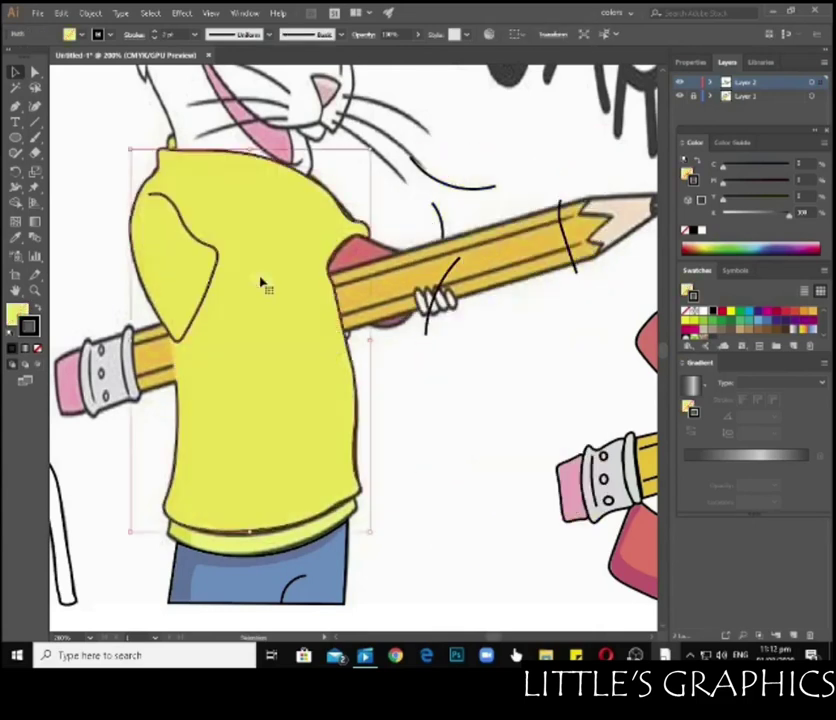
{"action": "key", "text": "shift+grave"}
{"action": "mouse_move", "coordinate": [174, 154]}
{"action": "left_mouse_down"}
{"action": "mouse_move", "coordinate": [172, 180]}
{"action": "mouse_move", "coordinate": [278, 200]}
{"action": "left_mouse_up"}
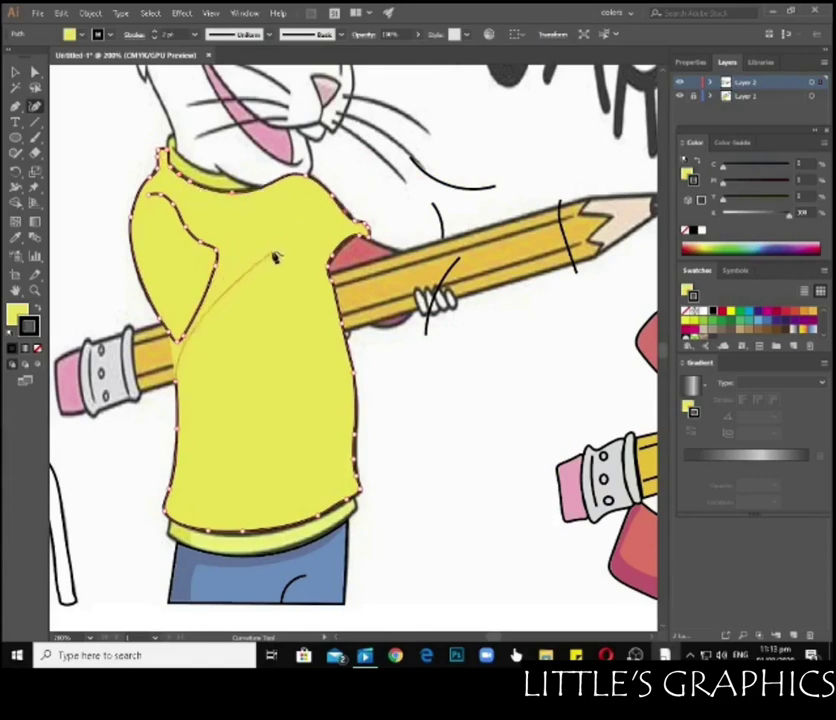
{"action": "key", "text": "ctrl+z"}
{"action": "key", "text": "ctrl+z"}
{"action": "key", "text": "ctrl+z"}
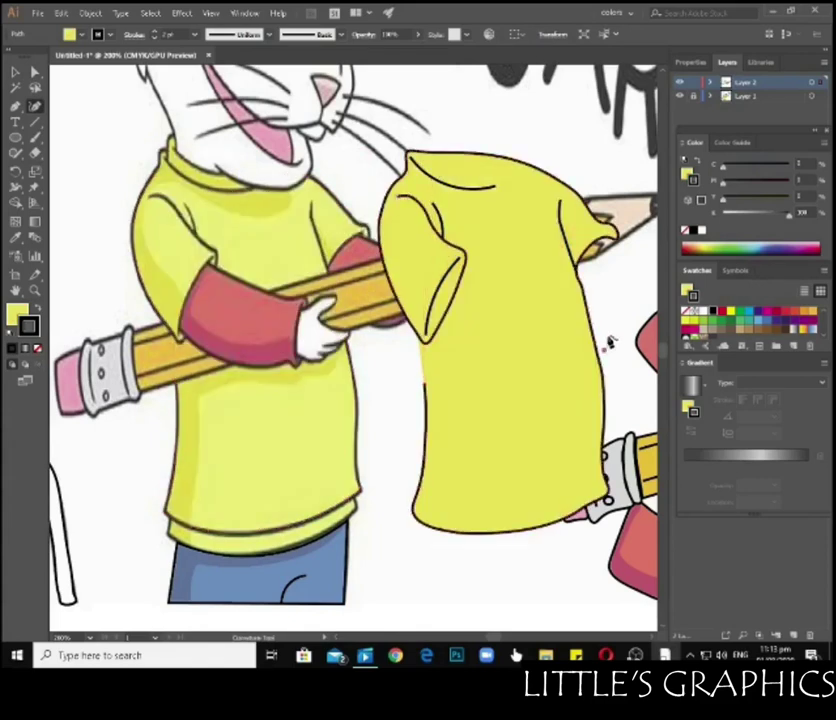
{"action": "key", "text": "v"}
{"action": "right_click", "coordinate": [472, 208]}
{"action": "left_click_drag", "start_coordinate": [415, 187], "coordinate": [169, 187]}
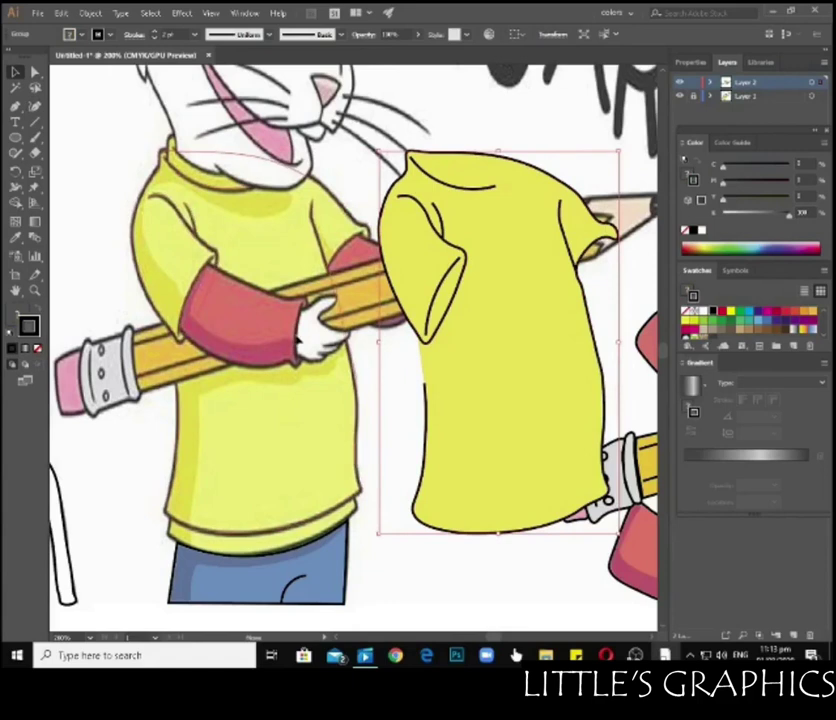
- Draw a new freehand path along the sweater's curved collar with the Pencil
{"action": "key", "text": "n"}
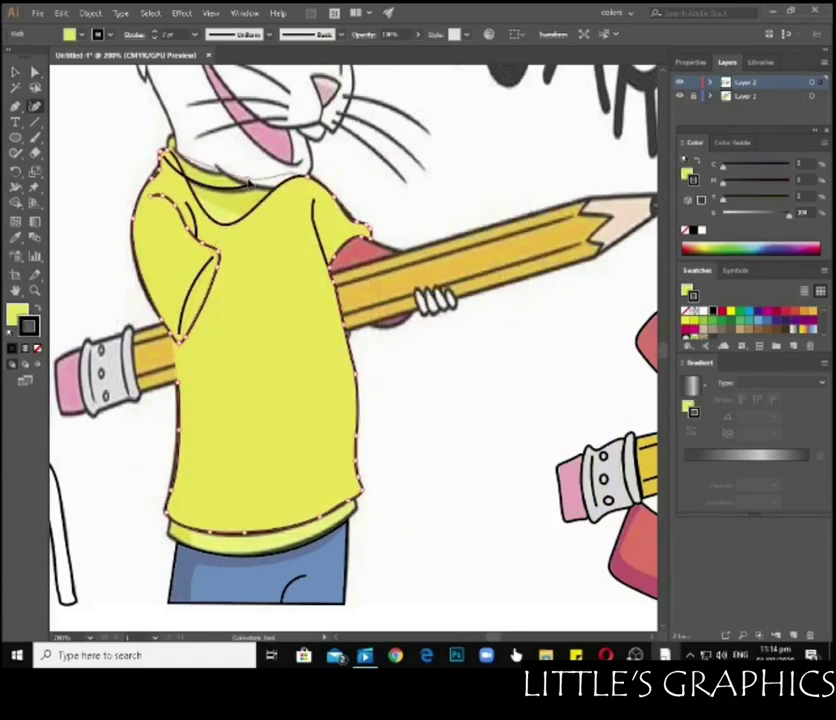
{"action": "left_click_drag", "start_coordinate": [203, 172], "coordinate": [305, 174]}
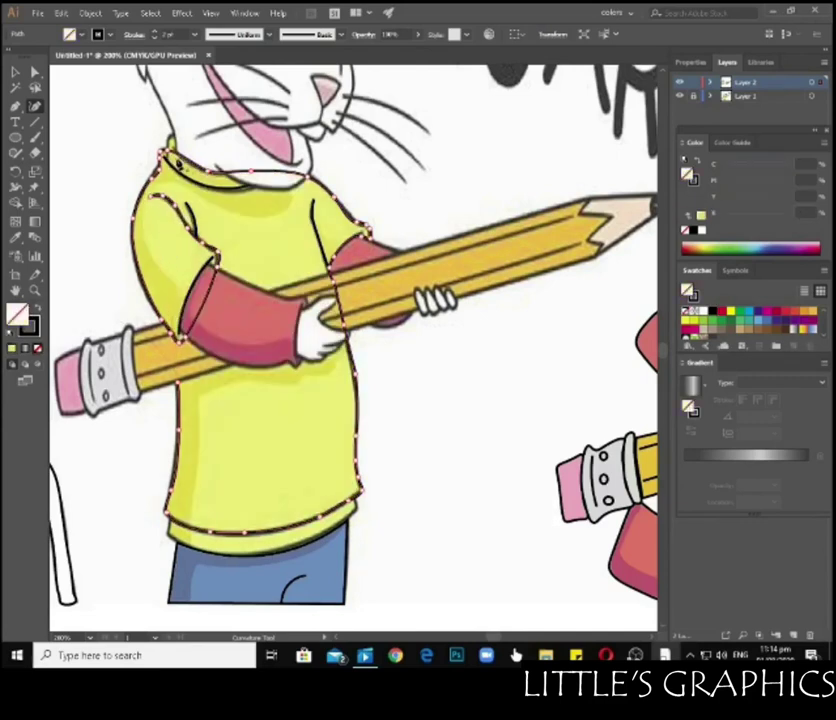
{"action": "key", "text": "ctrl+shift+a"}
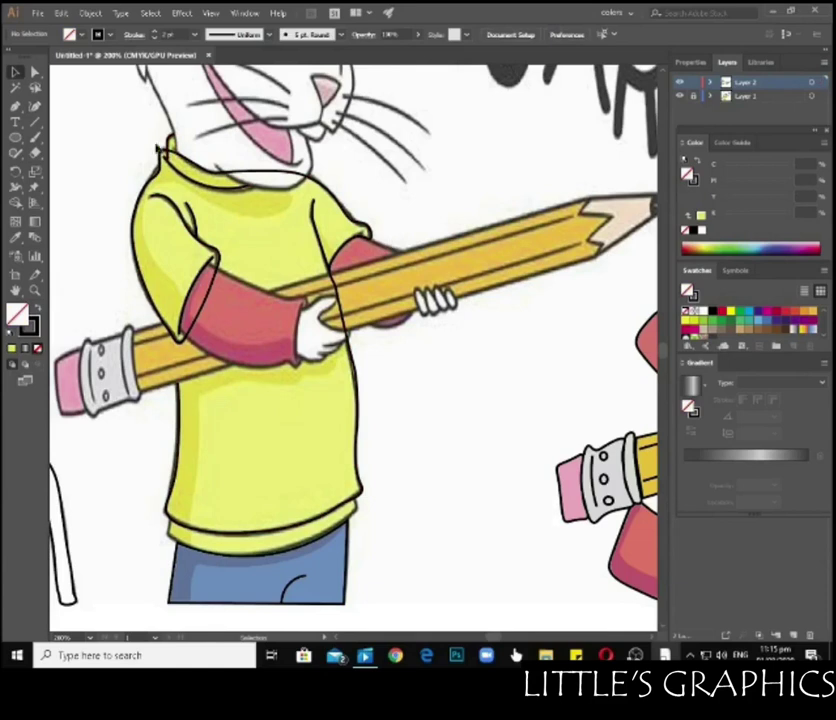
{"action": "left_click", "coordinate": [226, 176], "text": "ctrl"}
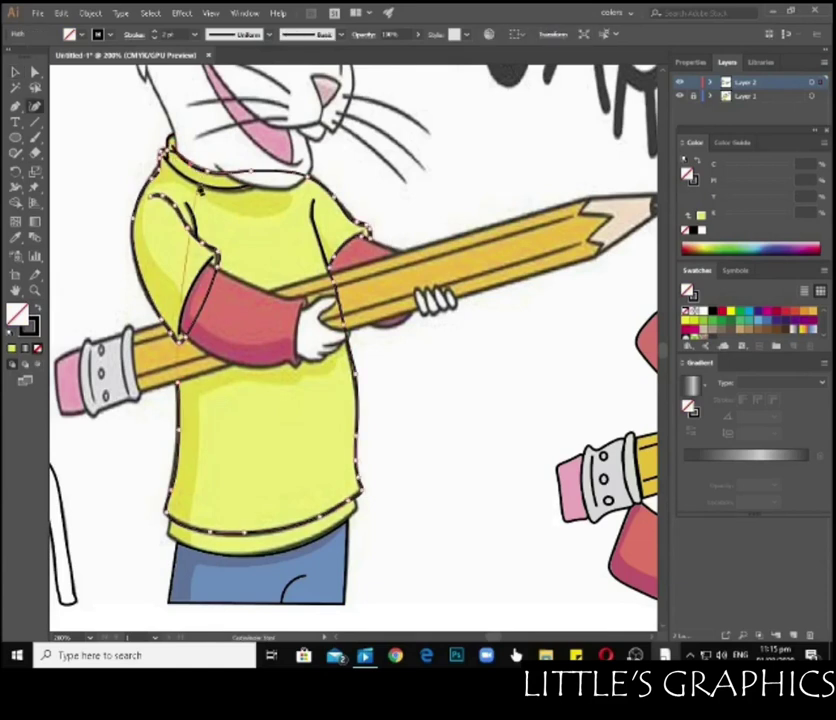
{"action": "key", "text": "ctrl+shift+a"}
{"action": "scroll", "coordinate": [193, 177], "scroll_direction": "up", "scroll_amount": 3}
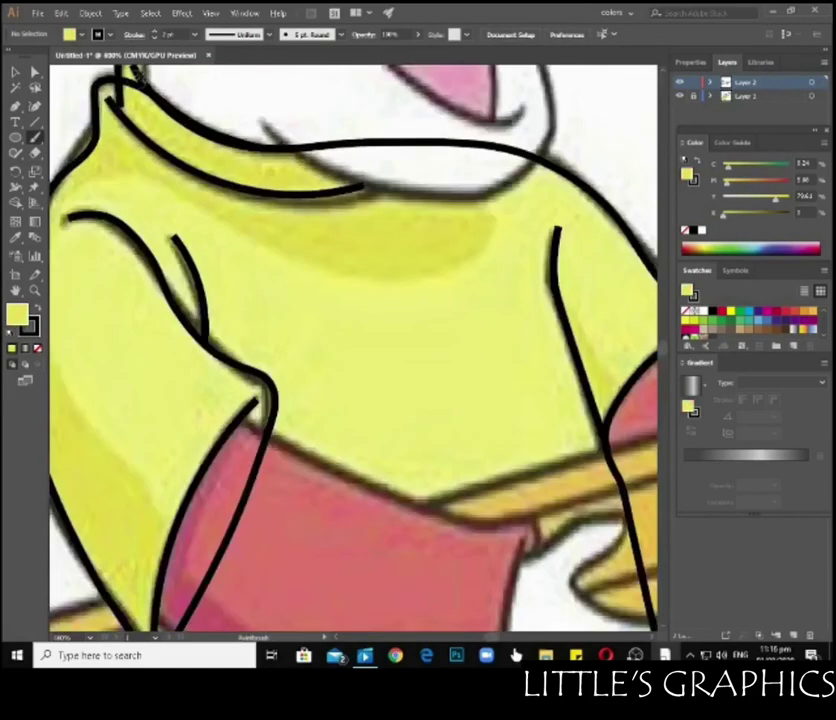
{"action": "scroll", "coordinate": [193, 177], "scroll_direction": "up", "scroll_amount": 1}
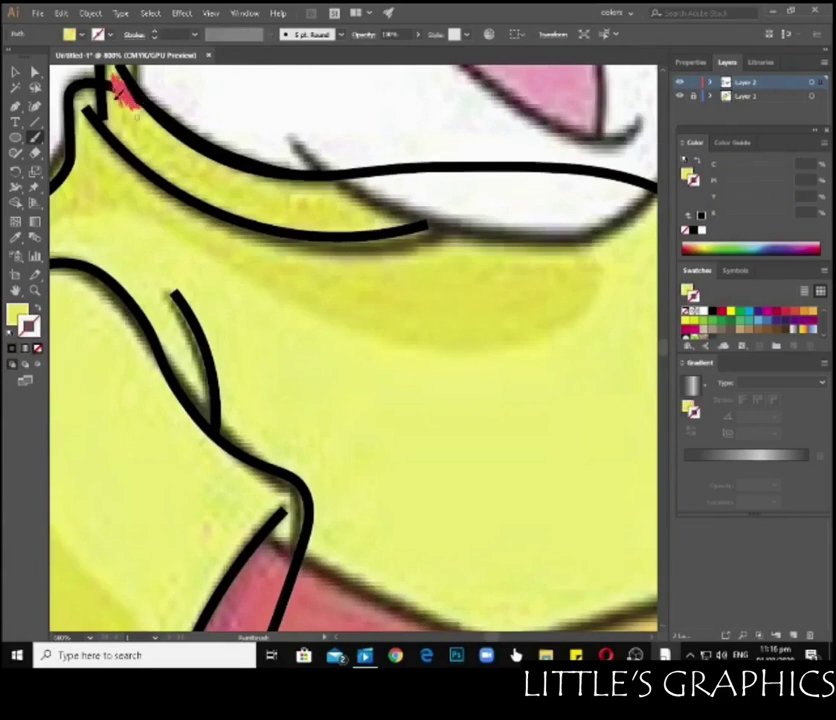
{"action": "key", "text": "v"}
{"action": "key", "text": "ctrl+shift+a"}
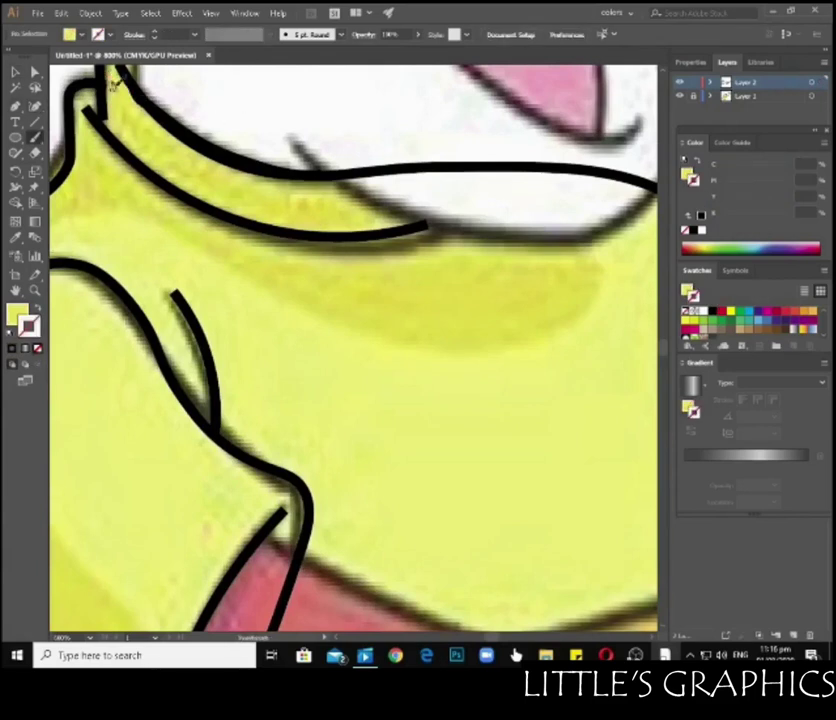
{"action": "scroll", "coordinate": [225, 192], "scroll_direction": "down", "scroll_amount": 3}
- Select the traced shirt outline and clear its stroke, working toward yellow fill and black stroke
{"action": "left_click", "coordinate": [35, 106]}
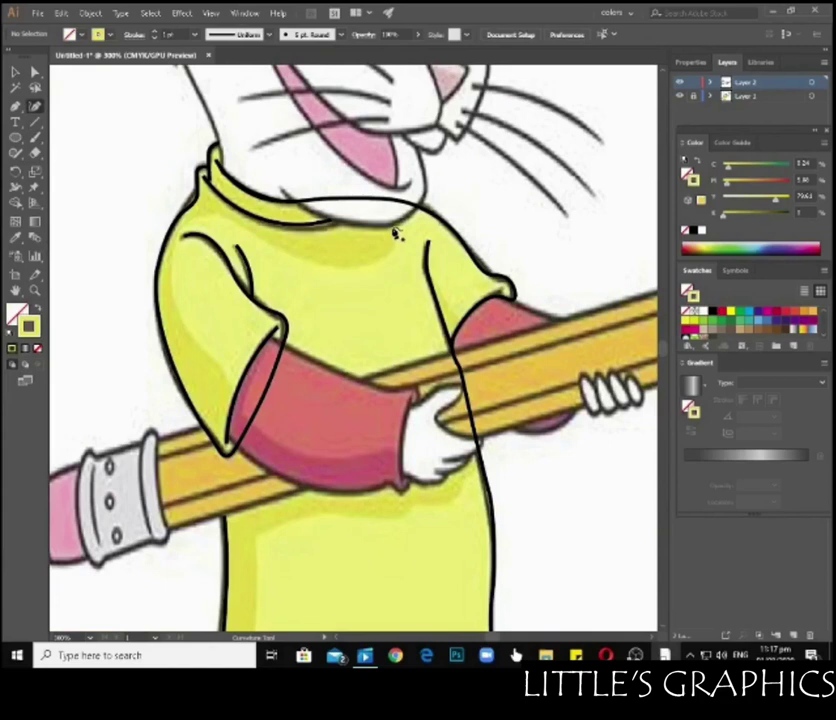
{"action": "left_click", "coordinate": [385, 207]}
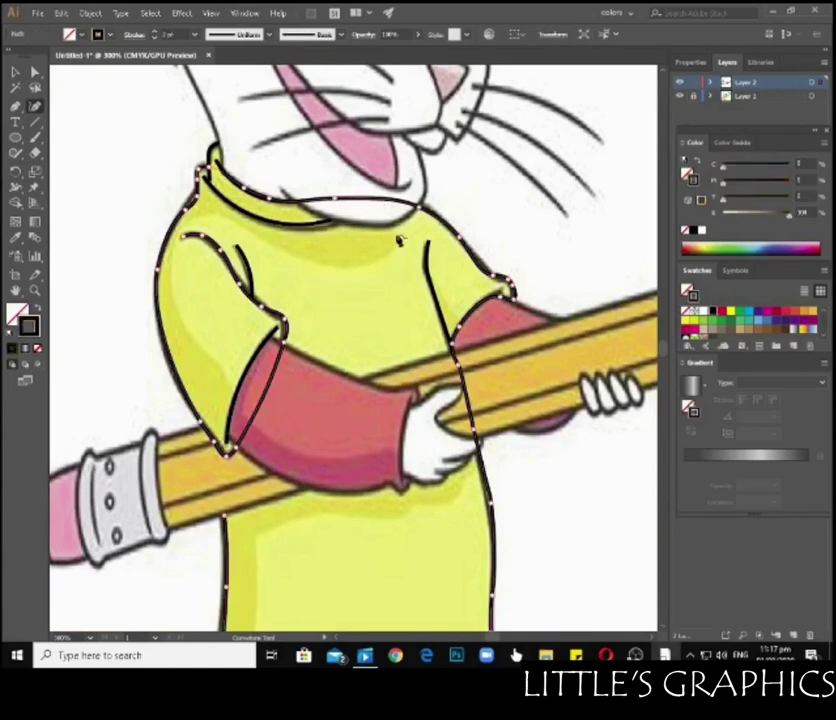
{"action": "left_click", "coordinate": [200, 351]}
{"action": "key", "text": "slash"}
{"action": "key", "text": "Escape"}
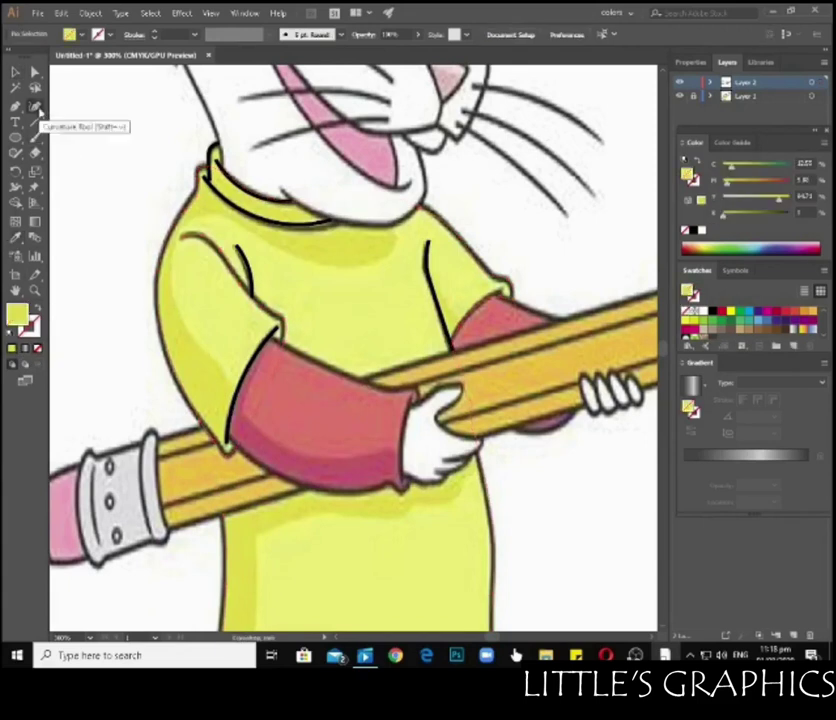
{"action": "left_click", "coordinate": [366, 255]}
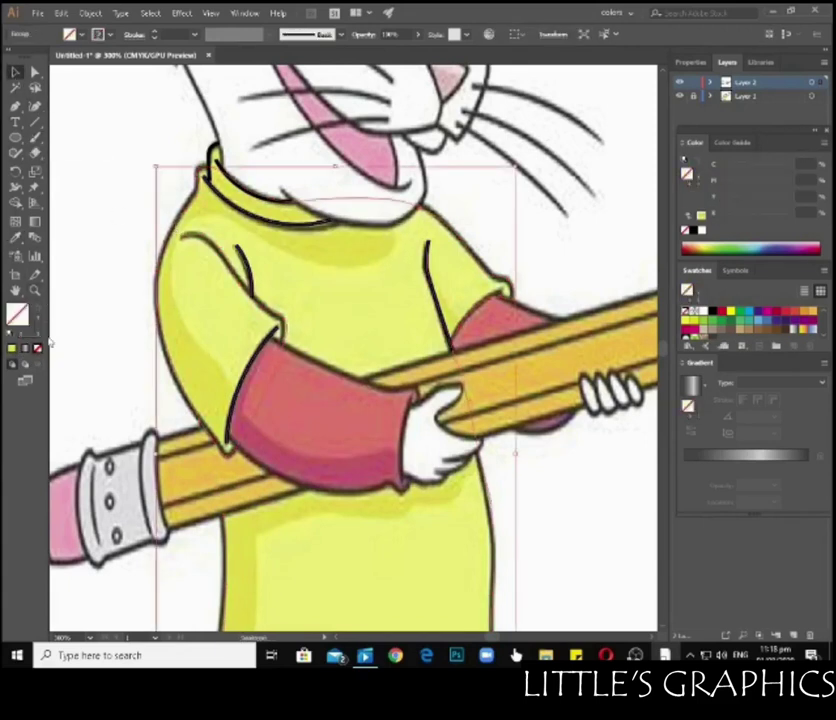
- Finish the yellow shirt fill, then place the red sleeve and pencil on Stuart's arm
{"action": "key", "text": "d"}
{"action": "key", "text": "Escape"}
{"action": "key", "text": "ctrl+1"}
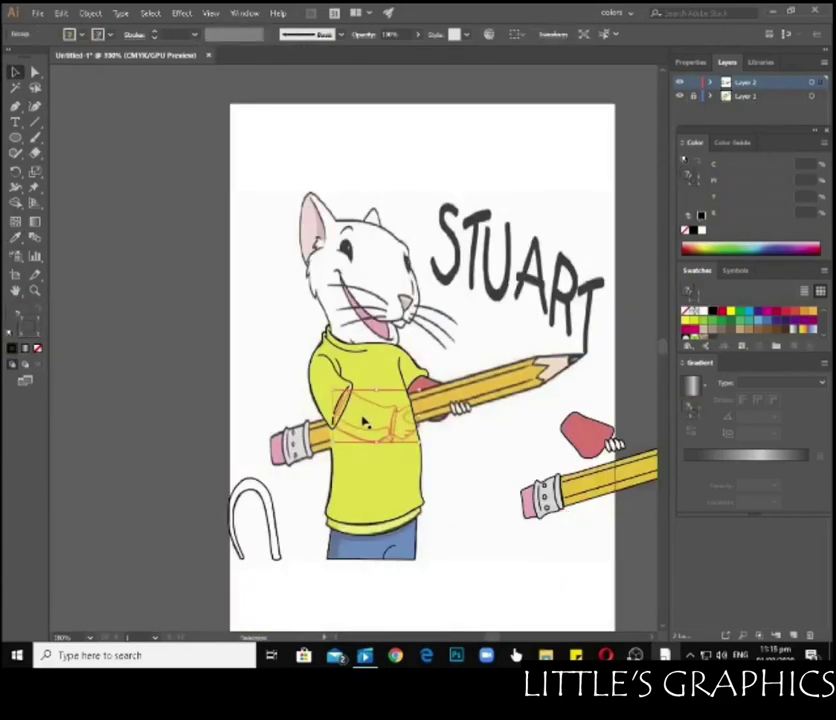
{"action": "right_click", "coordinate": [531, 430]}
{"action": "left_click", "coordinate": [566, 478]}
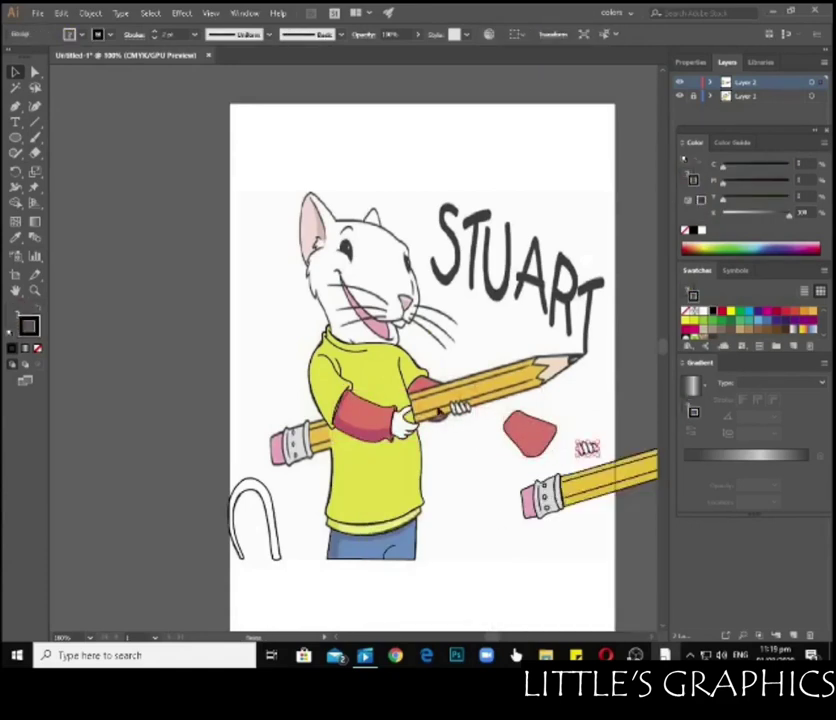
{"action": "left_click_drag", "start_coordinate": [532, 433], "coordinate": [429, 401]}
{"action": "right_click", "coordinate": [440, 401]}
{"action": "left_click", "coordinate": [625, 485]}
{"action": "left_click_drag", "start_coordinate": [625, 485], "coordinate": [375, 430]}
{"action": "left_click", "coordinate": [448, 365]}
- Alt-drag a copy of the yellow-shirt body to the upper right and send it back
{"action": "right_click", "coordinate": [460, 412]}
{"action": "left_click", "coordinate": [289, 336]}
{"action": "mouse_move", "coordinate": [391, 493]}
{"action": "left_mouse_down"}
{"action": "mouse_move", "coordinate": [531, 483]}
{"action": "mouse_move", "coordinate": [531, 290]}
{"action": "left_mouse_up"}
{"action": "right_click", "coordinate": [502, 380]}
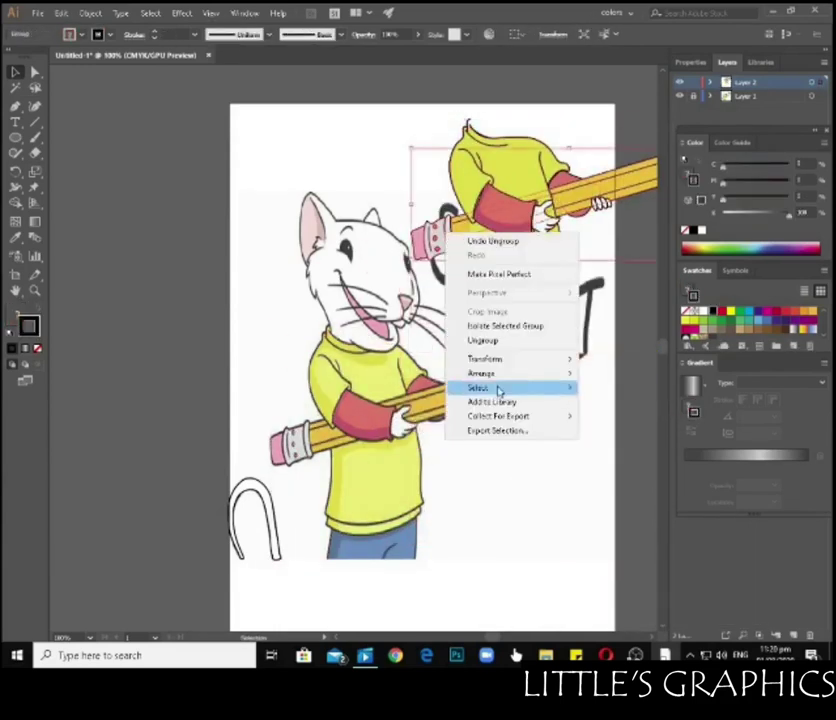
{"action": "left_click", "coordinate": [601, 373]}
{"action": "right_click", "coordinate": [573, 361]}
{"action": "left_click", "coordinate": [690, 401]}
{"action": "left_click", "coordinate": [522, 398]}
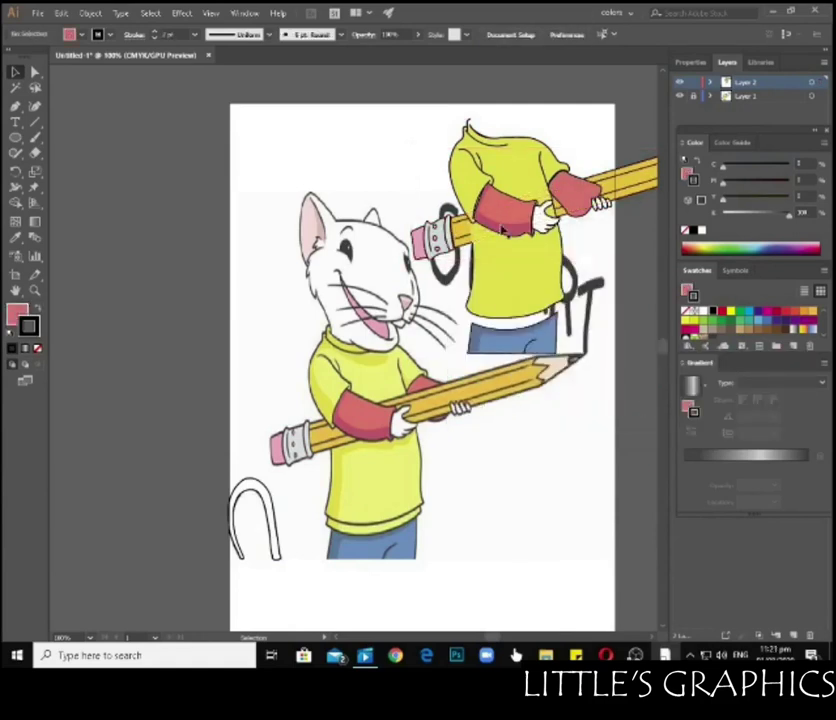
- Bring the upper pencil and sleeve-with-hand to front, setting the sleeve on the pencil
{"action": "right_click", "coordinate": [465, 235]}
{"action": "left_click", "coordinate": [630, 373]}
{"action": "left_click", "coordinate": [560, 278]}
{"action": "right_click", "coordinate": [541, 278]}
{"action": "left_click", "coordinate": [401, 418]}
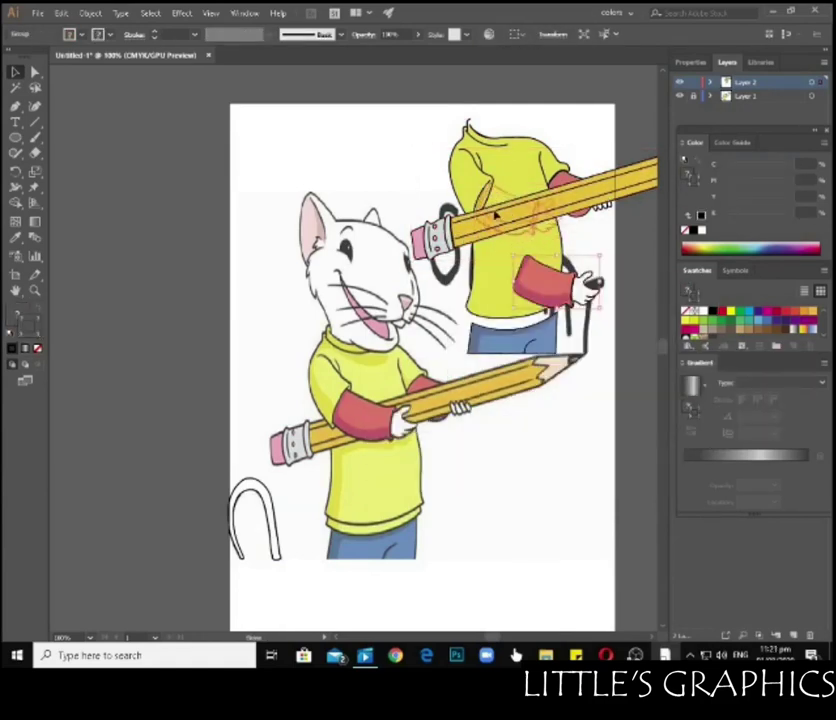
{"action": "left_click_drag", "start_coordinate": [545, 278], "coordinate": [507, 206]}
- Redo the sleeve-and-hand placement on the upper pencil and check the sleeve shape
{"action": "scroll", "coordinate": [497, 222], "scroll_direction": "up", "scroll_amount": 5}
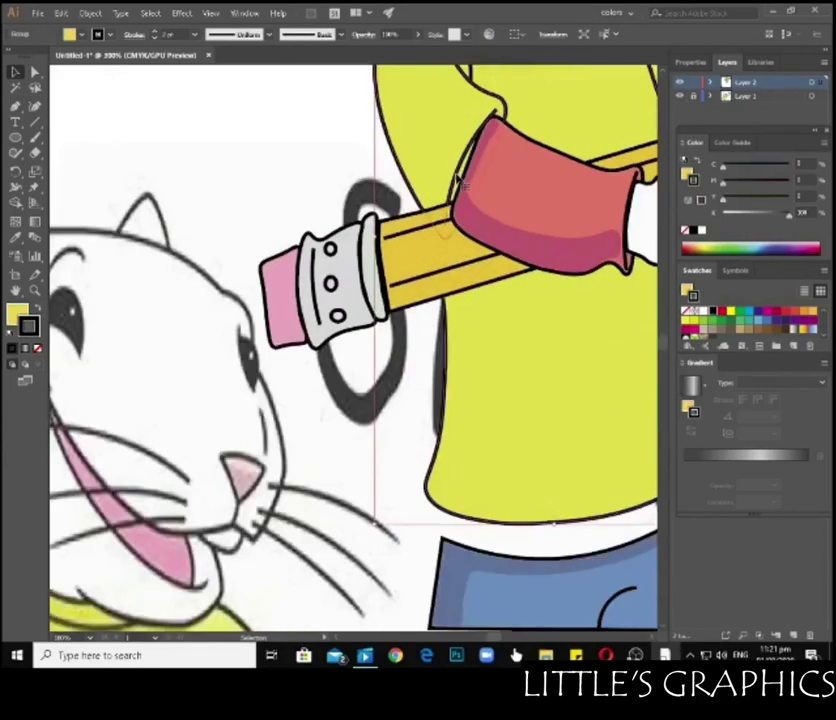
{"action": "scroll", "coordinate": [515, 255], "scroll_direction": "down", "scroll_amount": 3}
{"action": "key", "text": "ctrl+z"}
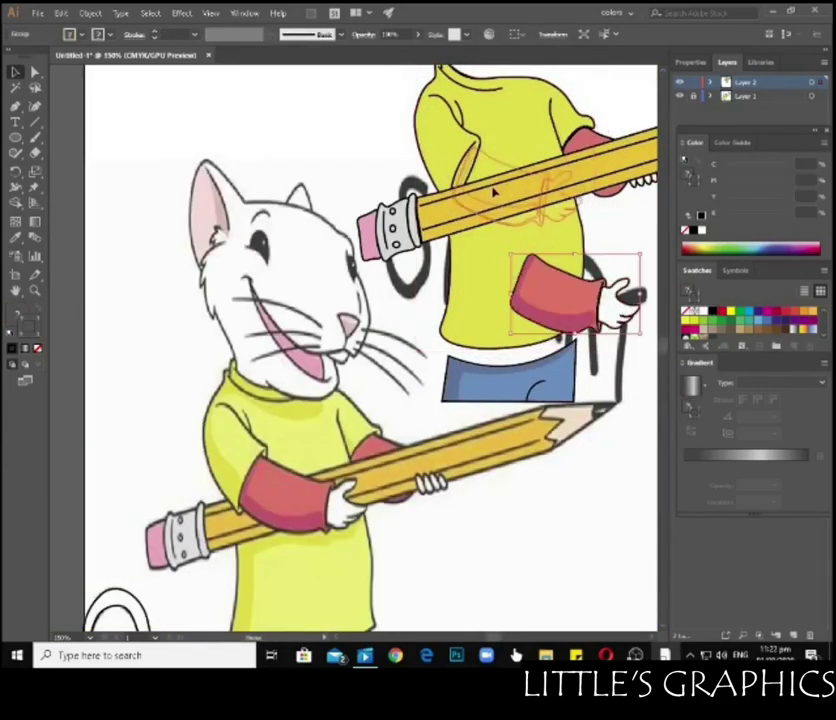
{"action": "left_click_drag", "start_coordinate": [537, 272], "coordinate": [477, 167]}
{"action": "left_click", "coordinate": [404, 178]}
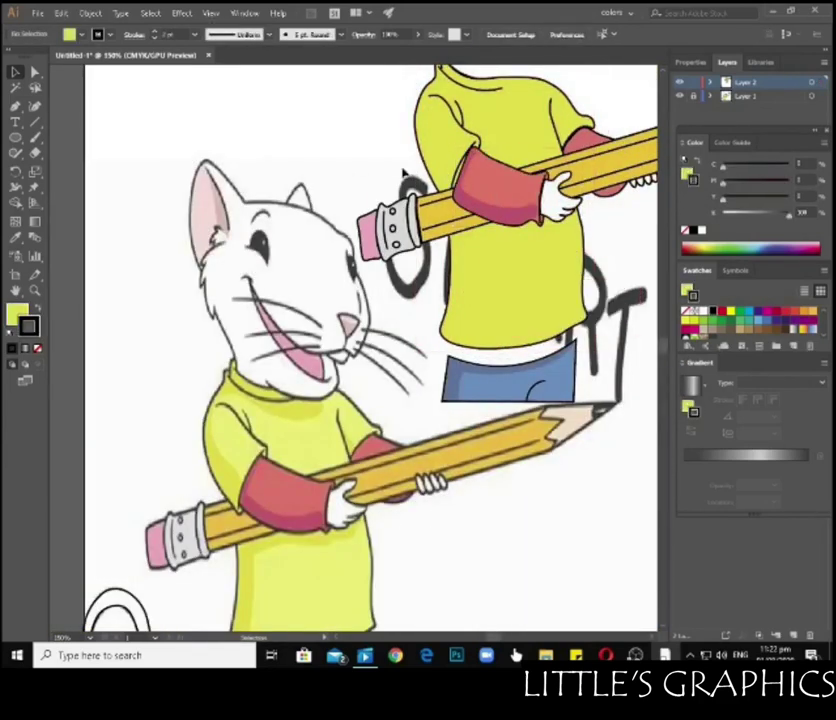
{"action": "left_click", "coordinate": [478, 195]}
{"action": "scroll", "coordinate": [478, 195], "scroll_direction": "up", "scroll_amount": 4}
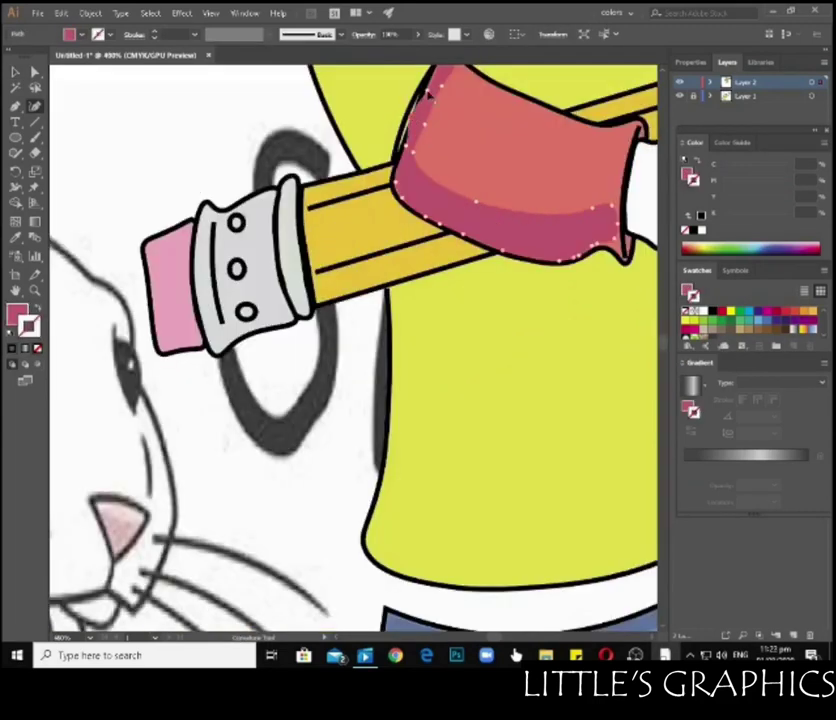
- Enlarge the copied yellow-shirt group and move it onto Stuart's original body
{"action": "left_click", "coordinate": [375, 190]}
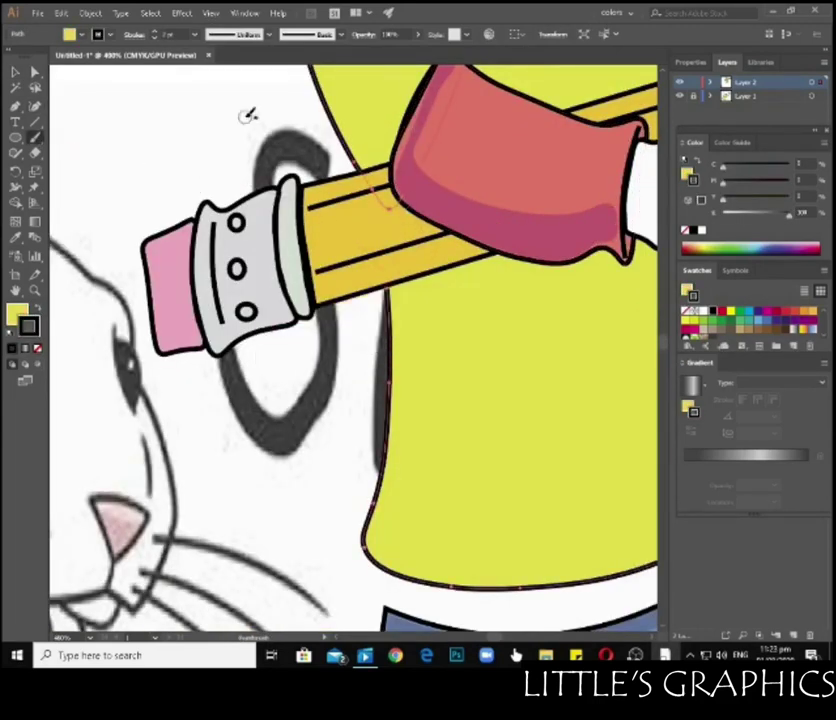
{"action": "key", "text": "Return"}
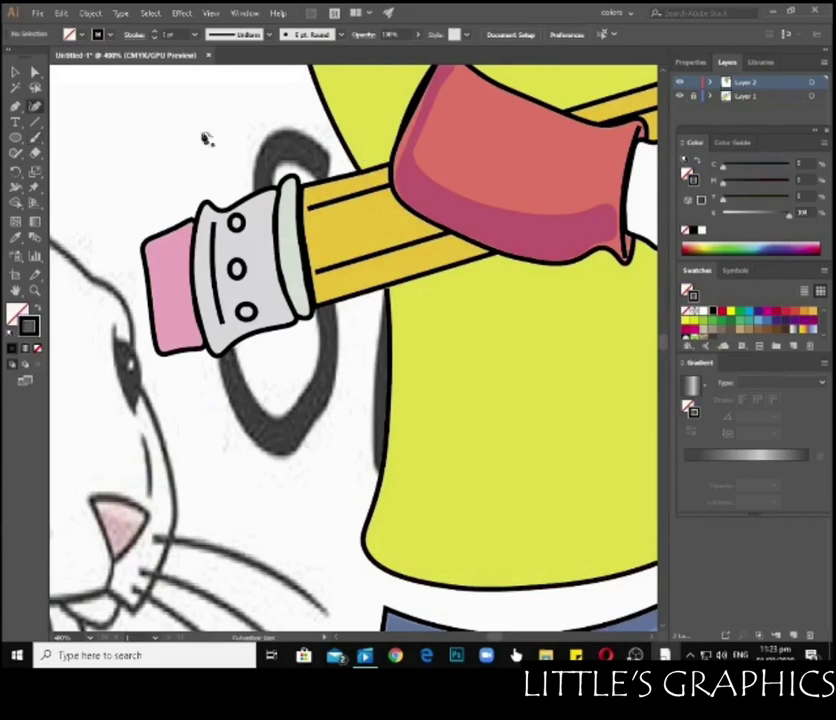
{"action": "key", "text": "ctrl+z"}
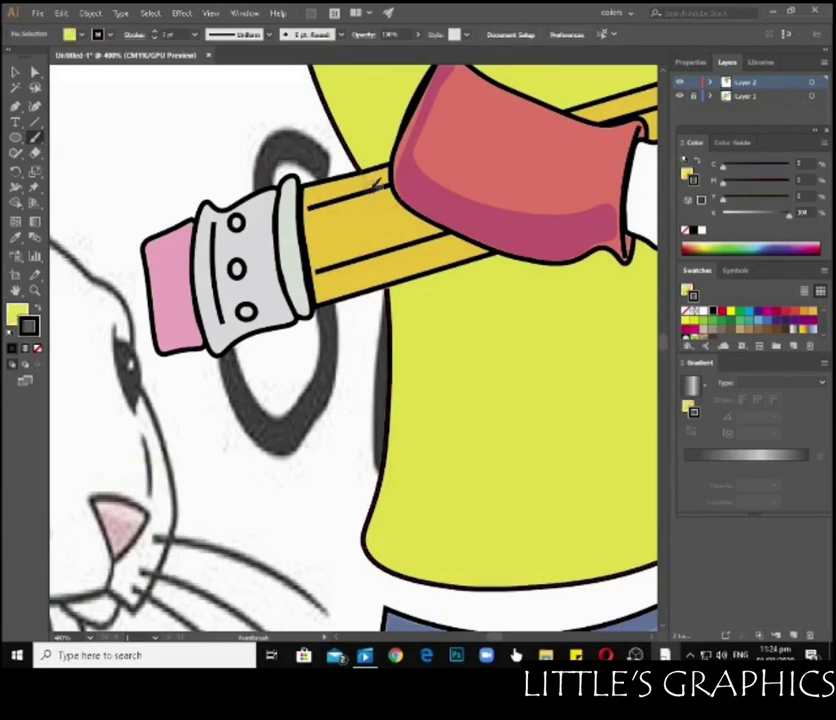
{"action": "scroll", "coordinate": [387, 202], "scroll_direction": "down", "scroll_amount": 2}
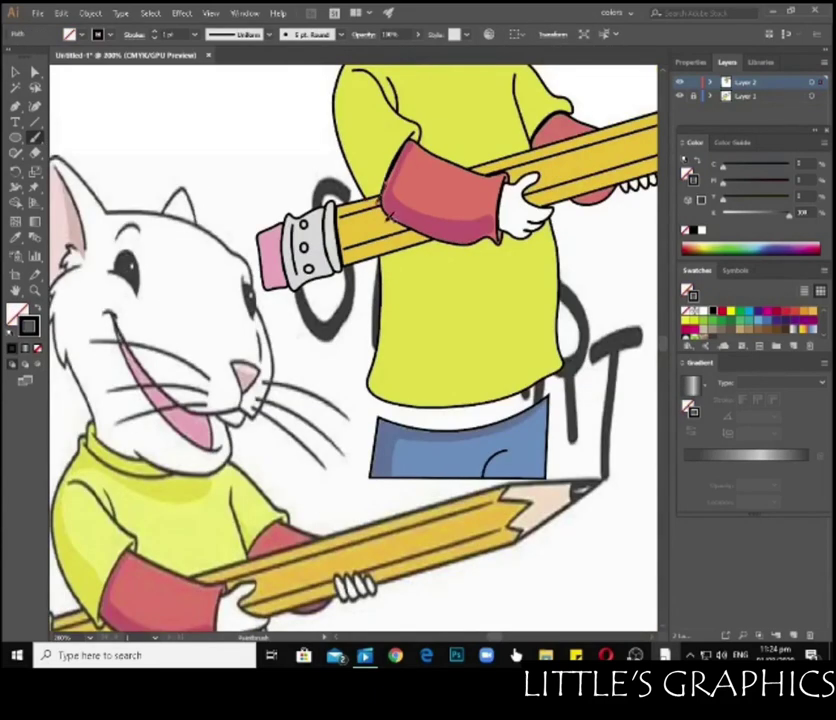
{"action": "key", "text": "v"}
{"action": "mouse_move", "coordinate": [464, 183]}
{"action": "left_mouse_down"}
{"action": "mouse_move", "coordinate": [400, 230]}
{"action": "mouse_move", "coordinate": [478, 275]}
{"action": "left_mouse_up"}
{"action": "scroll", "coordinate": [400, 230], "scroll_direction": "down", "scroll_amount": 3}
{"action": "key", "text": "ctrl+z"}
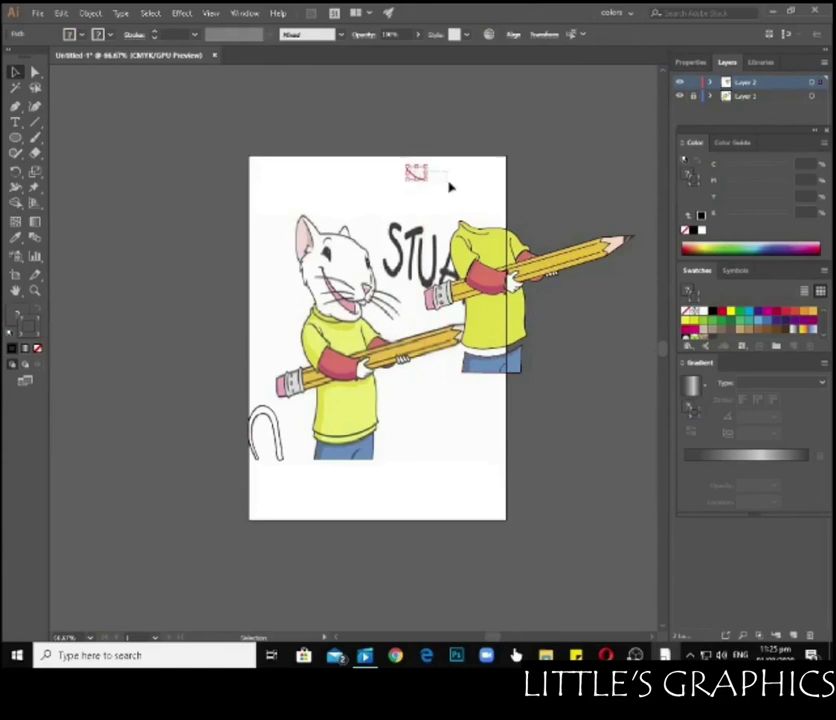
{"action": "right_click", "coordinate": [476, 220]}
{"action": "left_click", "coordinate": [520, 289]}
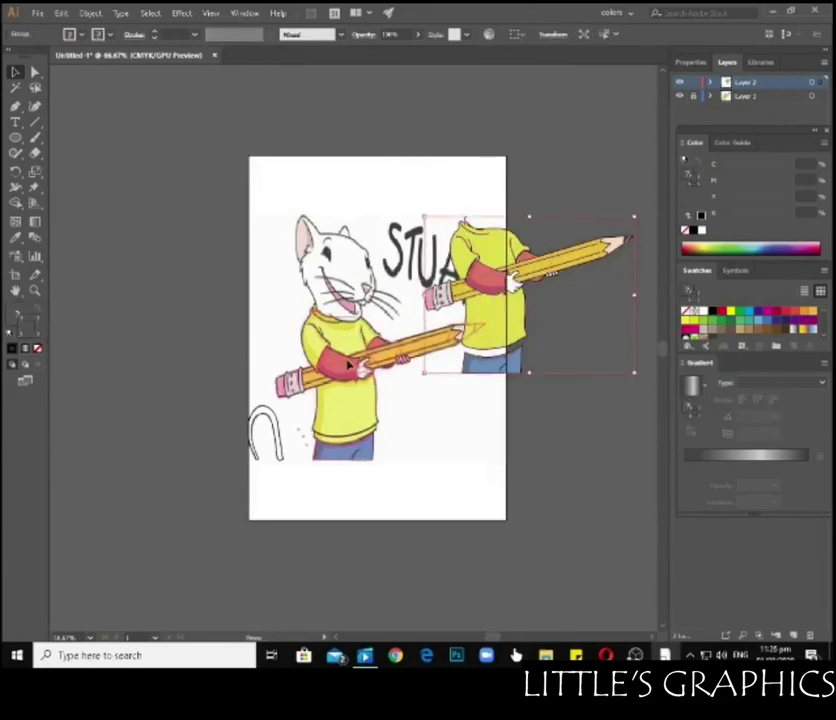
{"action": "left_click_drag", "start_coordinate": [520, 289], "coordinate": [370, 376]}
{"action": "scroll", "coordinate": [341, 347], "scroll_direction": "up", "scroll_amount": 3}
- Trace the shirt's bottom hem as a curved path
{"action": "key", "text": "shift+grave"}
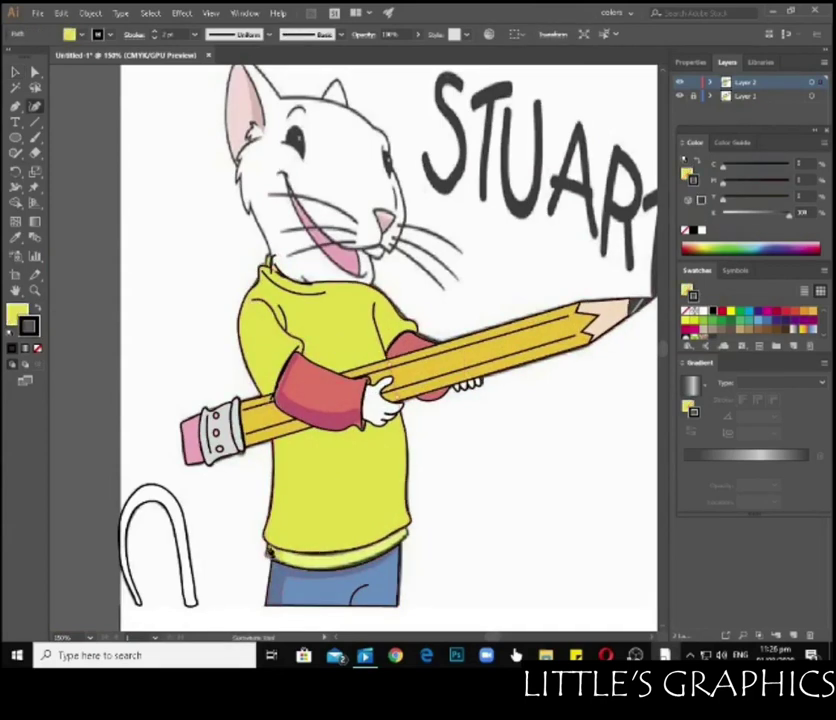
{"action": "left_click", "coordinate": [405, 522]}
{"action": "left_click", "coordinate": [268, 549]}
{"action": "left_click", "coordinate": [330, 570]}
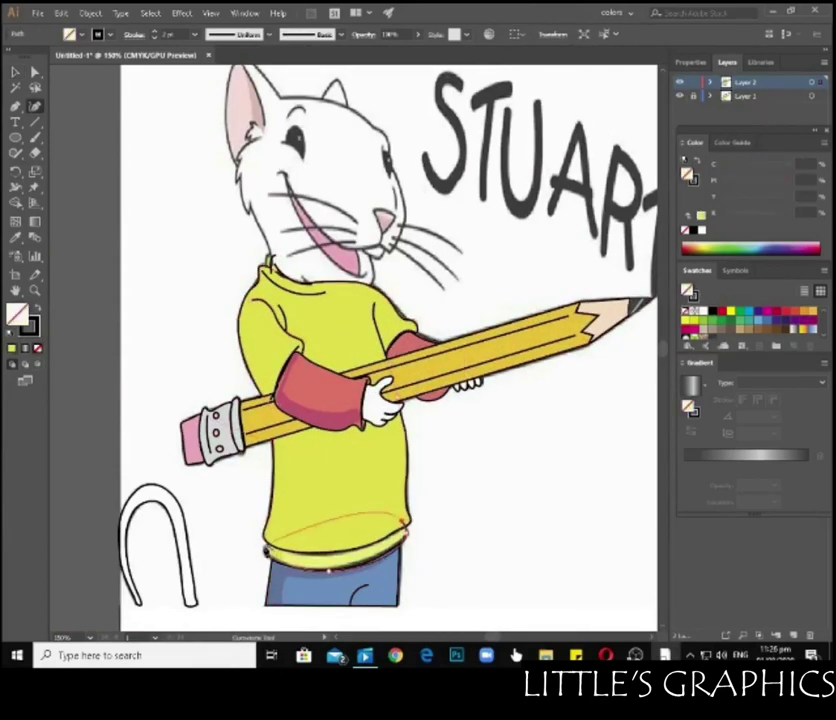
{"action": "left_click", "coordinate": [405, 530]}
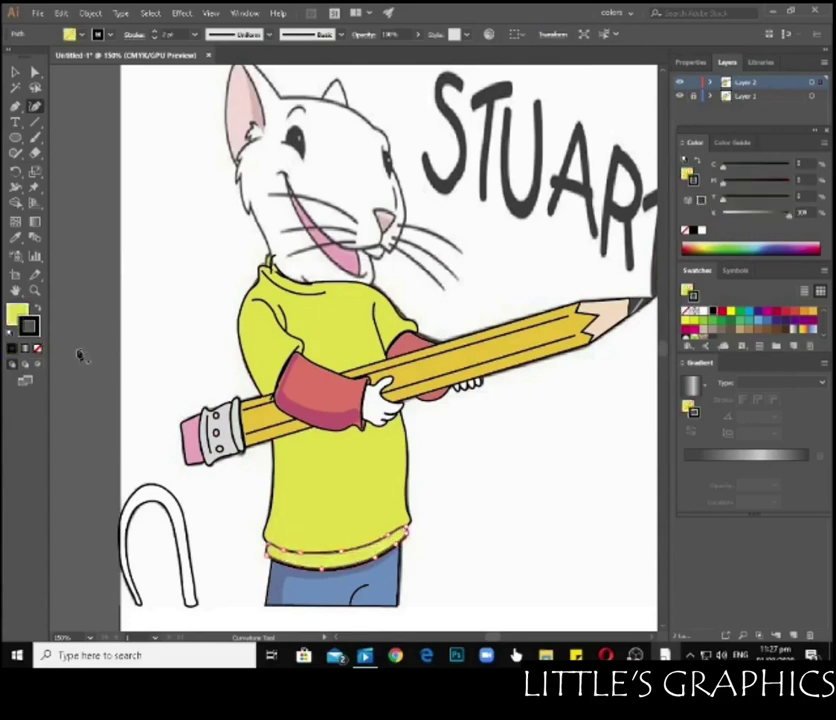
- Begin a Curvature Tool path along the edge of the ear
{"action": "left_click", "coordinate": [313, 400]}
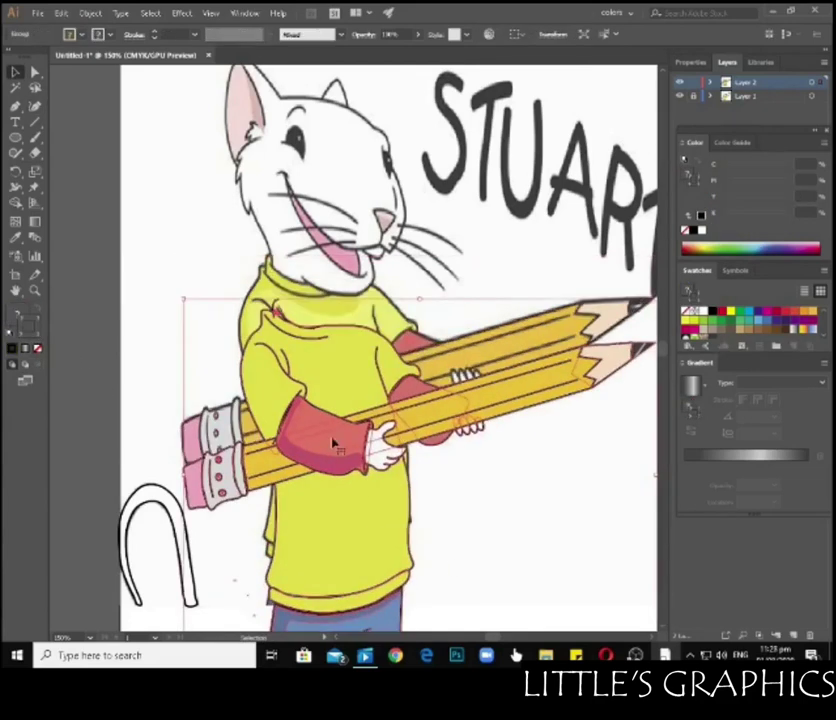
{"action": "left_click", "coordinate": [35, 106]}
{"action": "scroll", "coordinate": [438, 234], "scroll_direction": "up", "scroll_amount": 2}
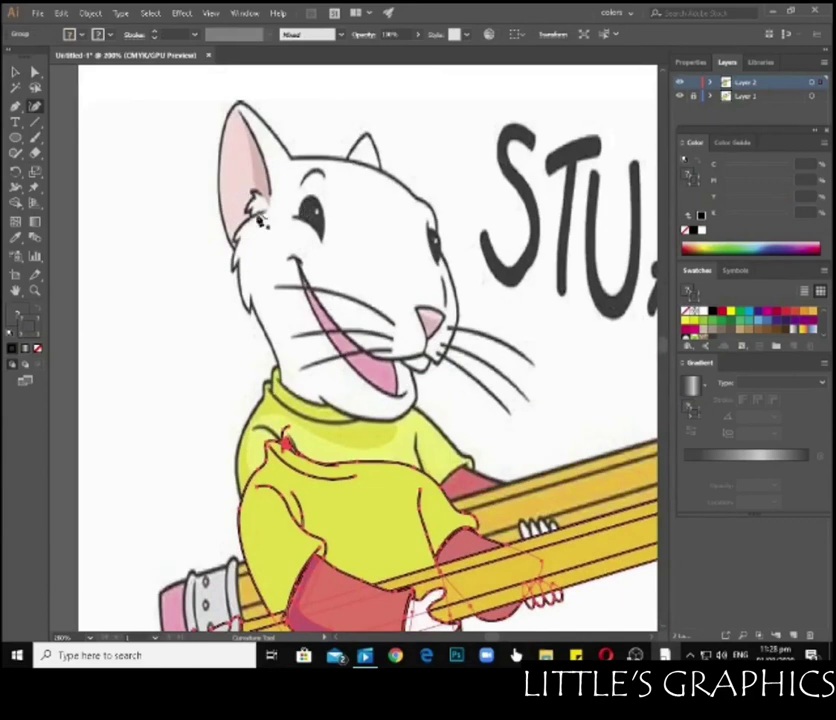
{"action": "left_click", "coordinate": [264, 214]}
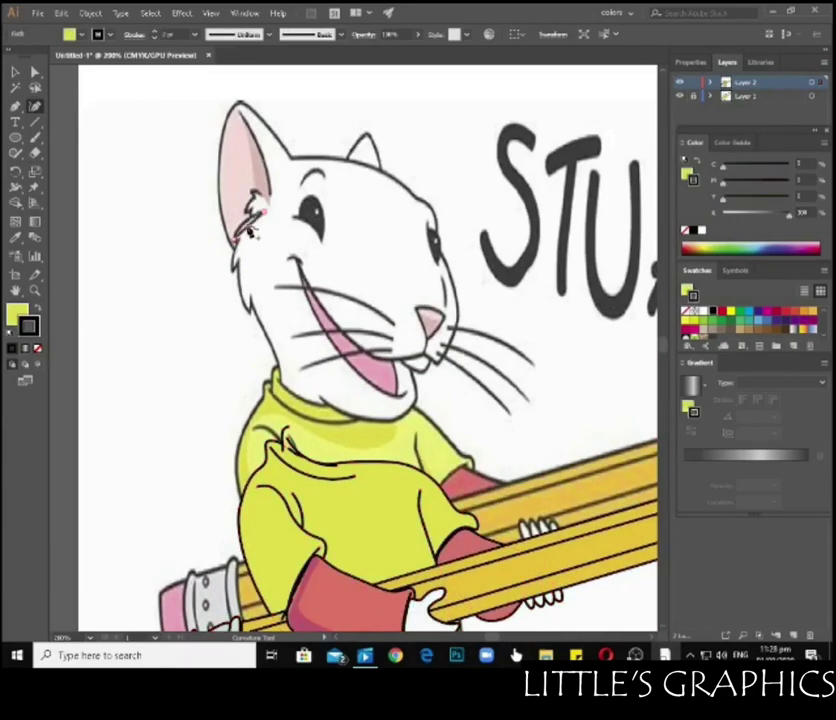
- Trace the head and ear outline and give it the default black stroke
{"action": "left_click", "coordinate": [250, 222]}
{"action": "left_click", "coordinate": [237, 238]}
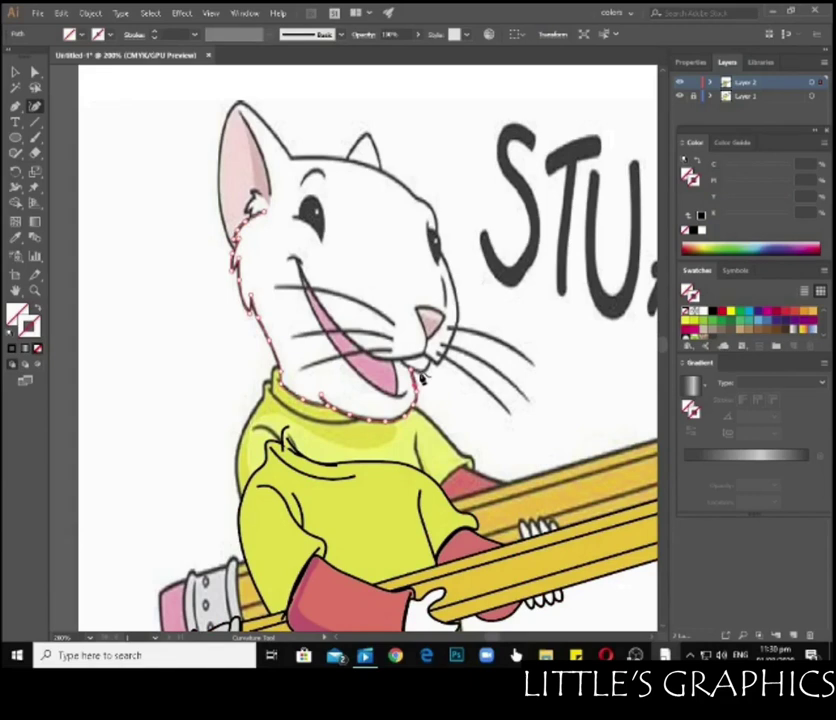
{"action": "left_click", "coordinate": [293, 164]}
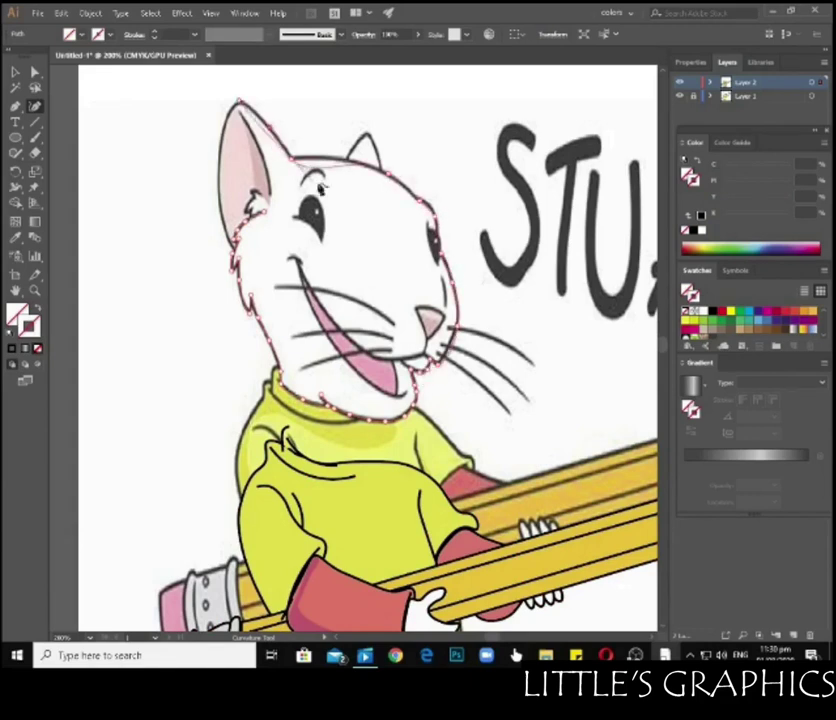
{"action": "left_click", "coordinate": [232, 259]}
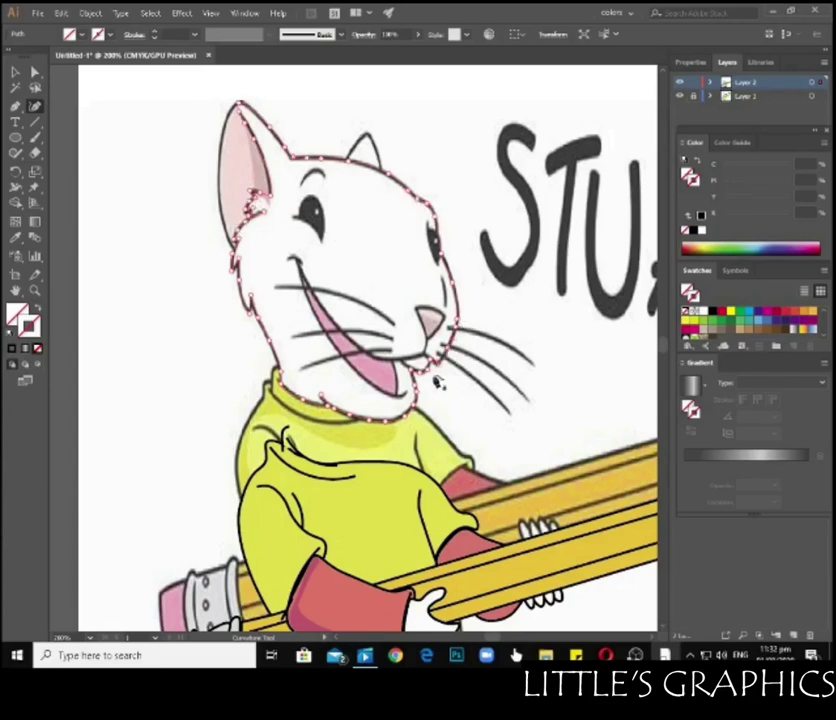
{"action": "key", "text": "v"}
{"action": "key", "text": "d"}
{"action": "key", "text": "ctrl+shift+a"}
- Draw and bend the pink inner-ear line from ear tip to base
{"action": "key", "text": "shift+grave"}
{"action": "left_click", "coordinate": [237, 103]}
{"action": "left_click", "coordinate": [234, 240]}
{"action": "left_click_drag", "start_coordinate": [236, 170], "coordinate": [222, 175]}
{"action": "left_click", "coordinate": [248, 134], "text": "ctrl"}
{"action": "left_click", "coordinate": [252, 172]}
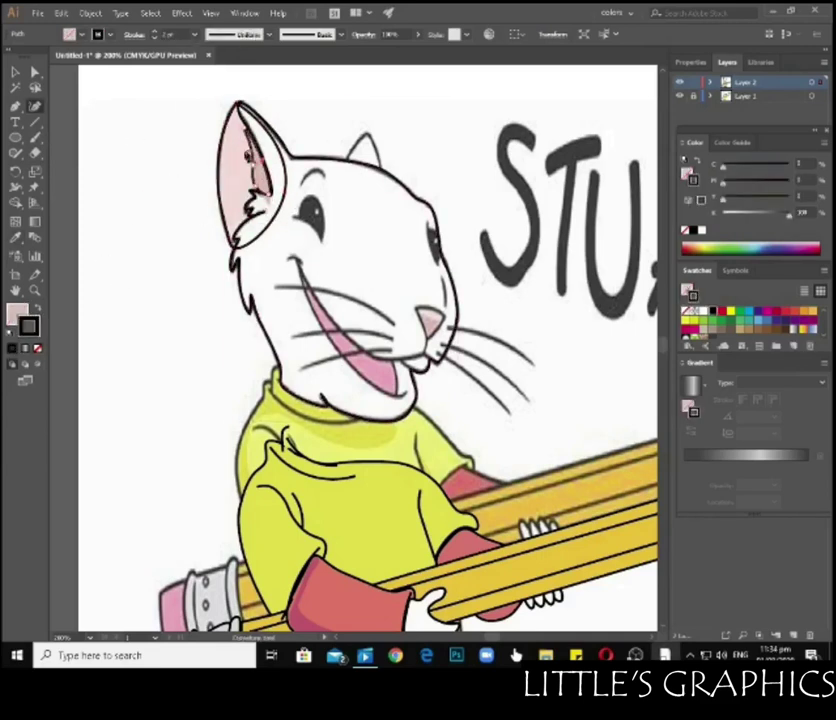
{"action": "left_click", "coordinate": [16, 72]}
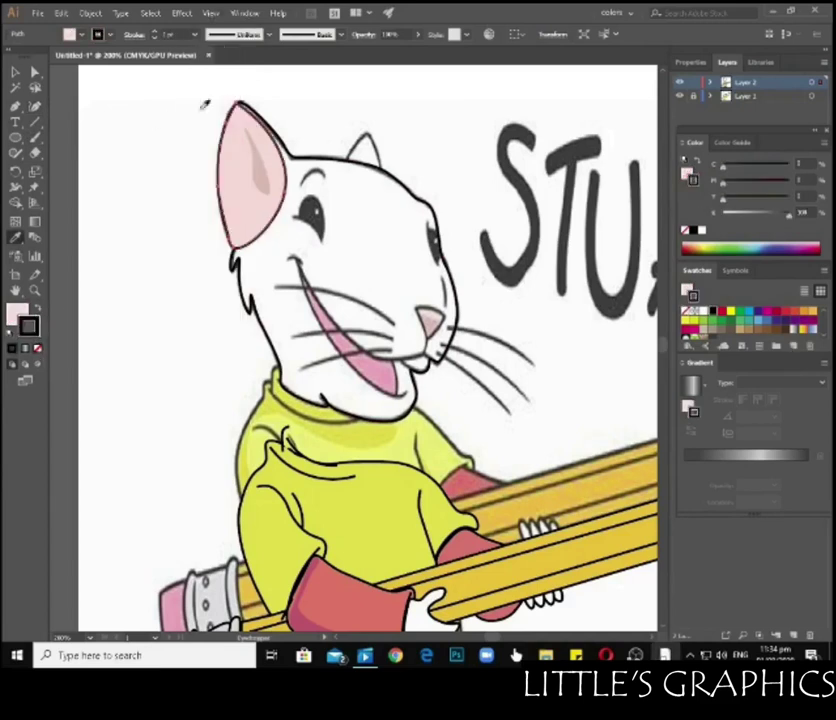
- Send the pink inner ear behind the head outline and sketch the brow stroke
{"action": "right_click", "coordinate": [237, 181]}
{"action": "left_click", "coordinate": [452, 437]}
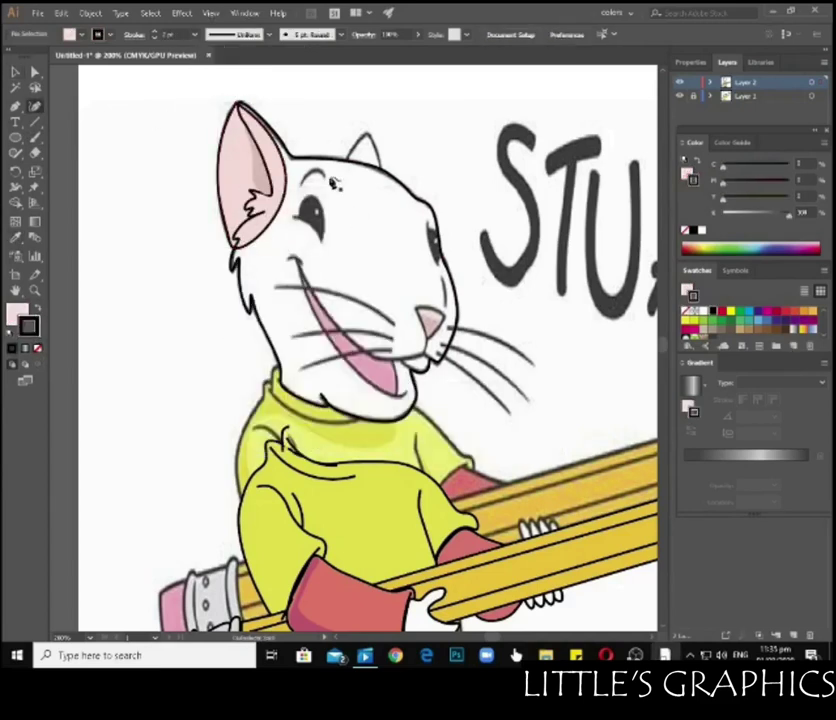
{"action": "left_click_drag", "start_coordinate": [325, 173], "coordinate": [299, 181]}
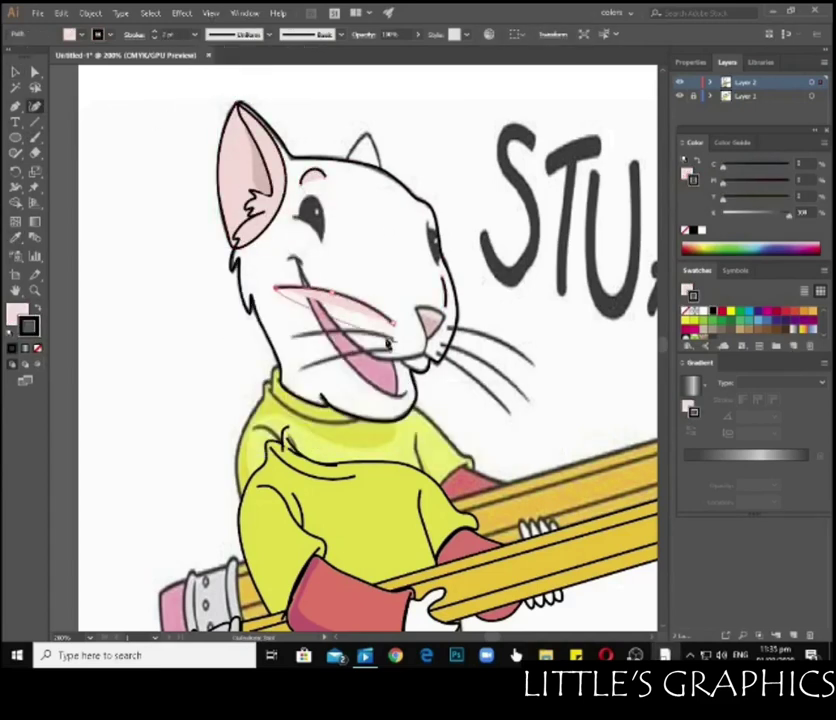
- With no fill, trace the upper lip, right whisker and mouth edge
{"action": "key", "text": "slash"}
{"action": "left_click_drag", "start_coordinate": [275, 287], "coordinate": [342, 358]}
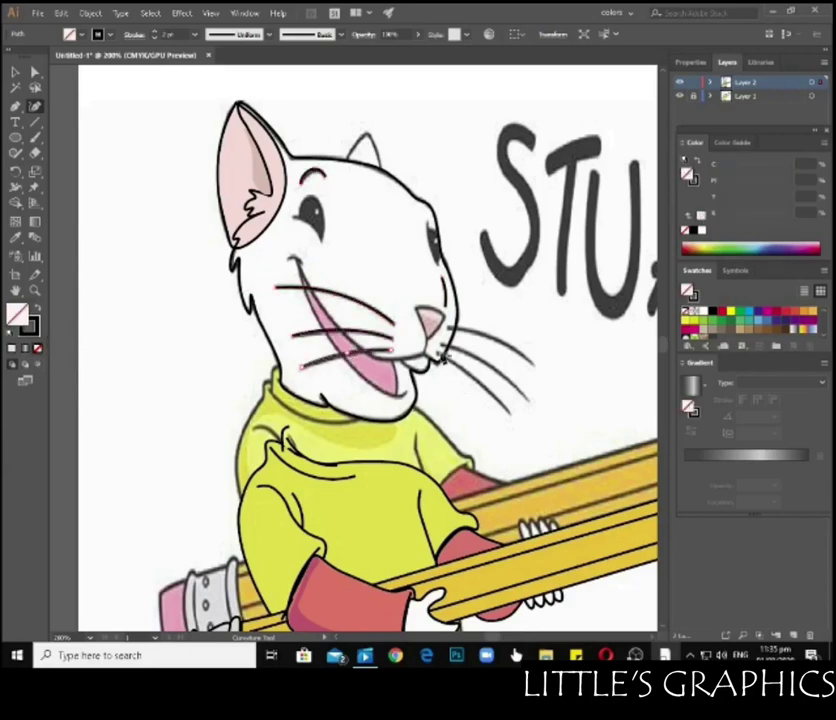
{"action": "left_click_drag", "start_coordinate": [446, 344], "coordinate": [527, 398]}
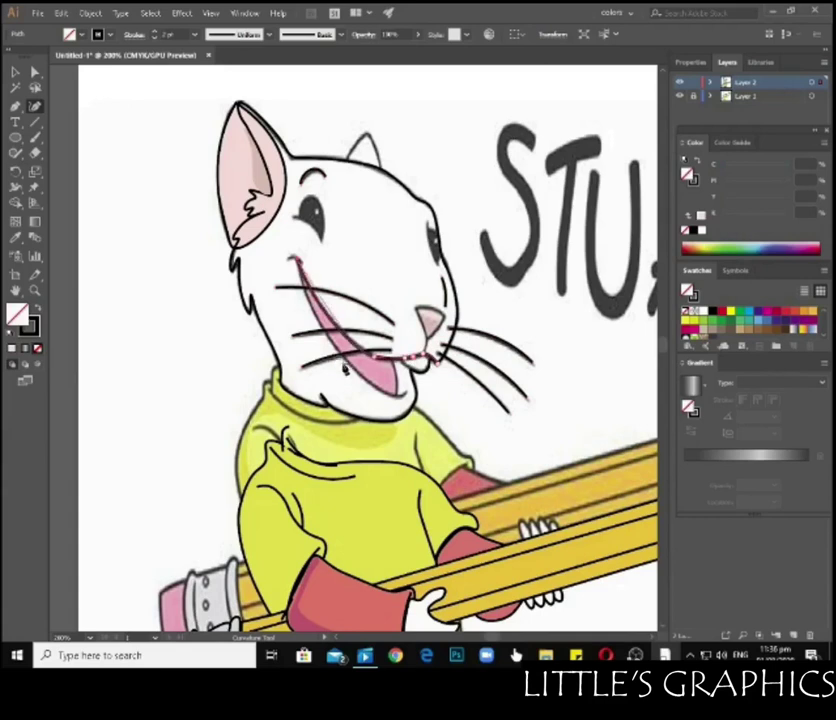
{"action": "left_click_drag", "start_coordinate": [396, 402], "coordinate": [408, 397]}
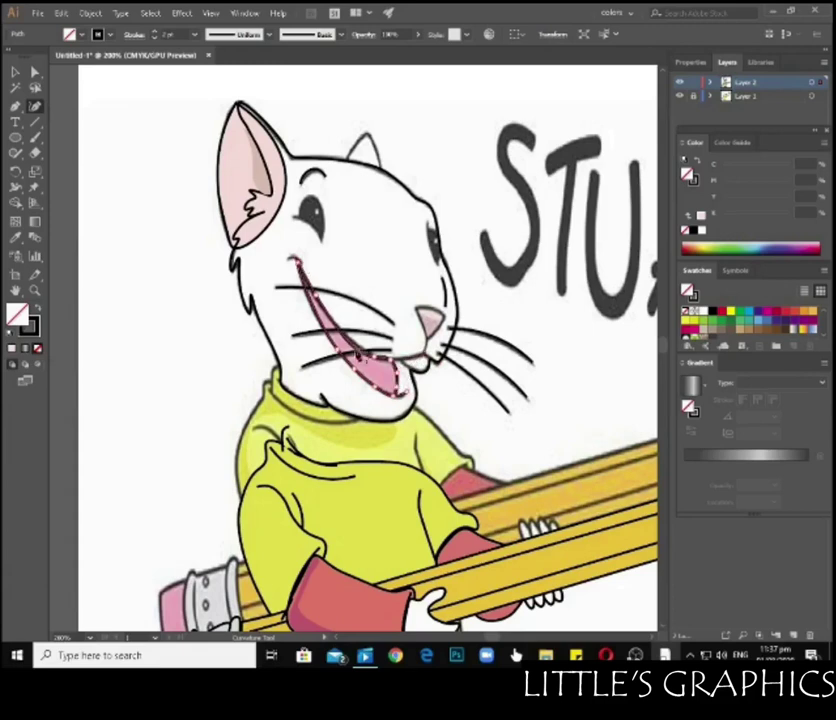
- Average the mouth anchors and trace the mouth corner as an unfilled curve
{"action": "right_click", "coordinate": [311, 334]}
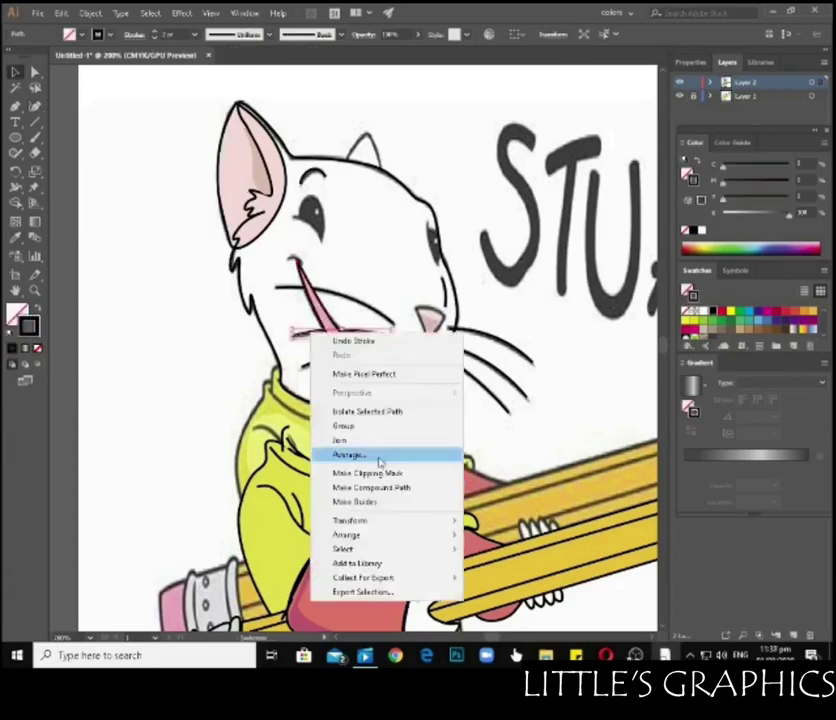
{"action": "left_click", "coordinate": [380, 461]}
{"action": "key", "text": "Return"}
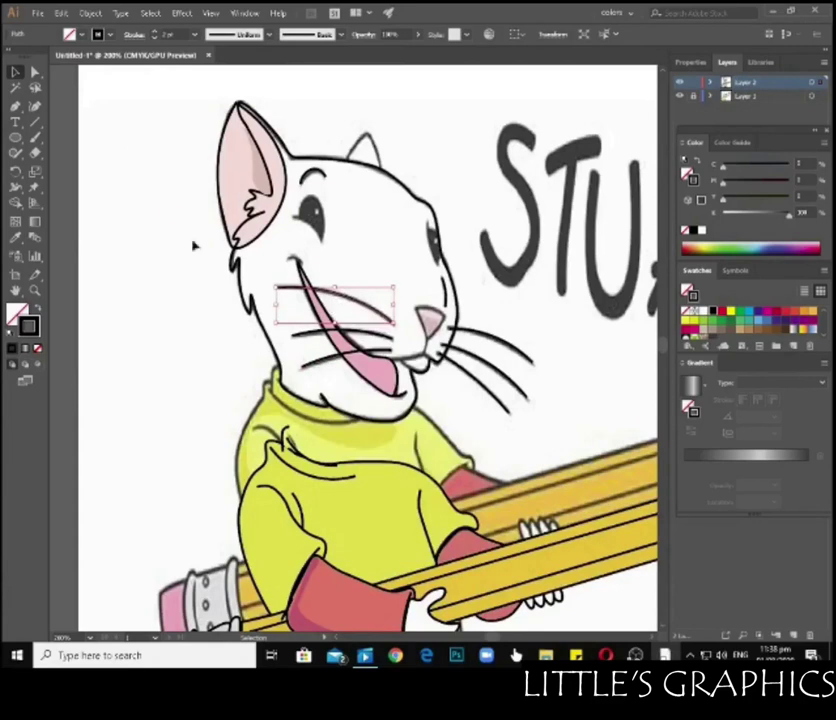
{"action": "key", "text": "n"}
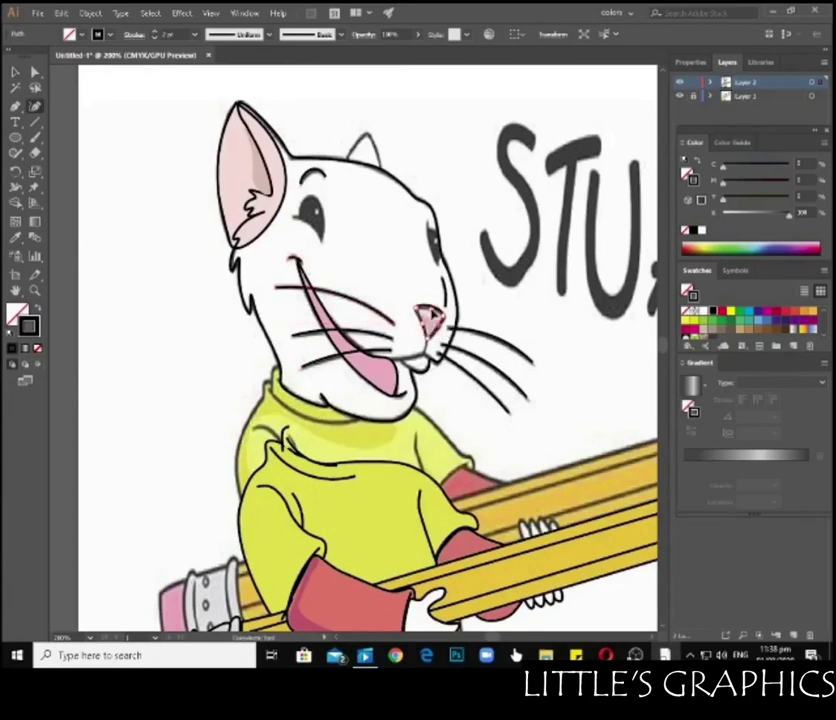
{"action": "key", "text": "v"}
{"action": "left_click", "coordinate": [155, 302]}
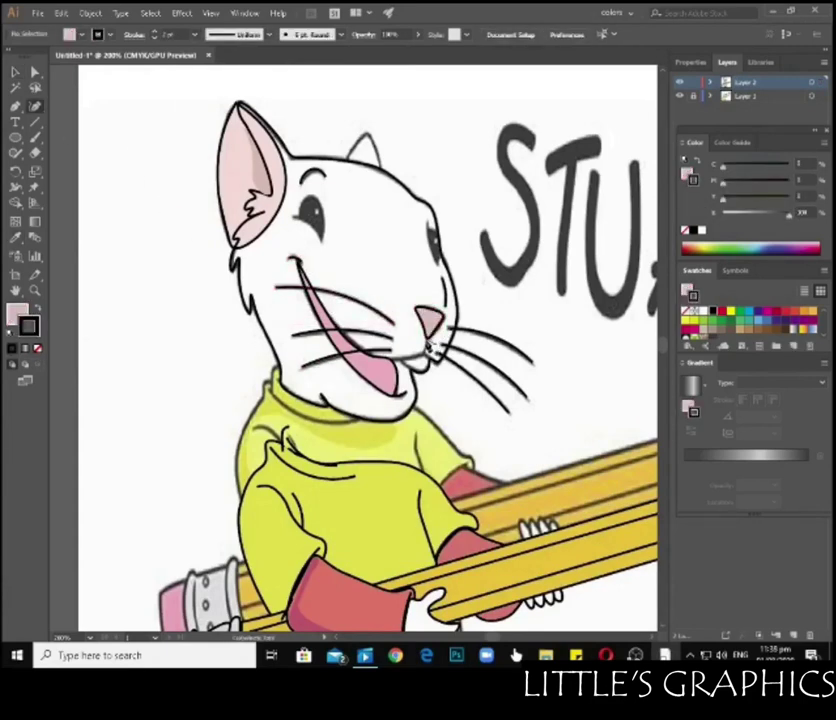
{"action": "left_click", "coordinate": [403, 362]}
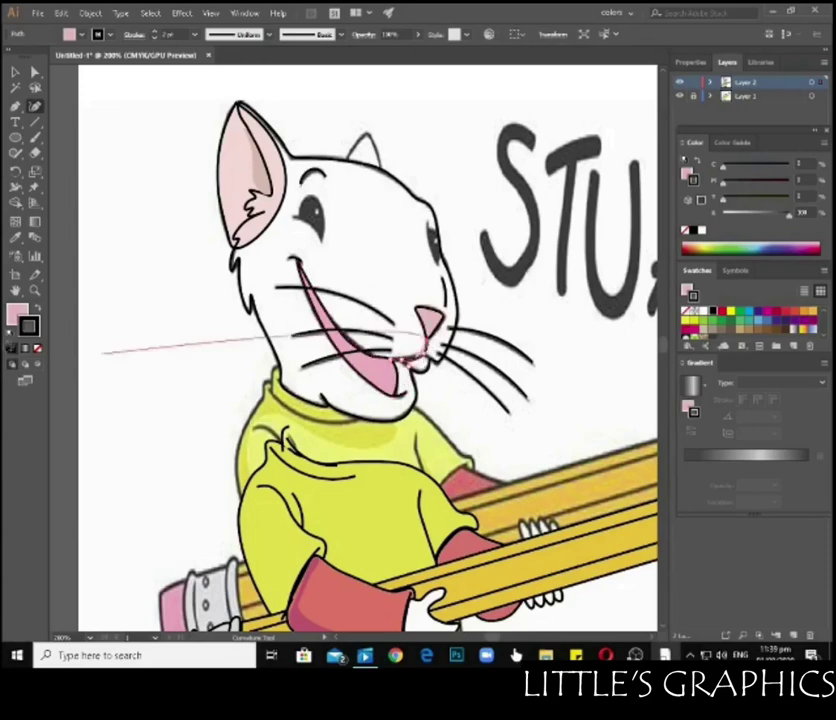
{"action": "left_click", "coordinate": [37, 348]}
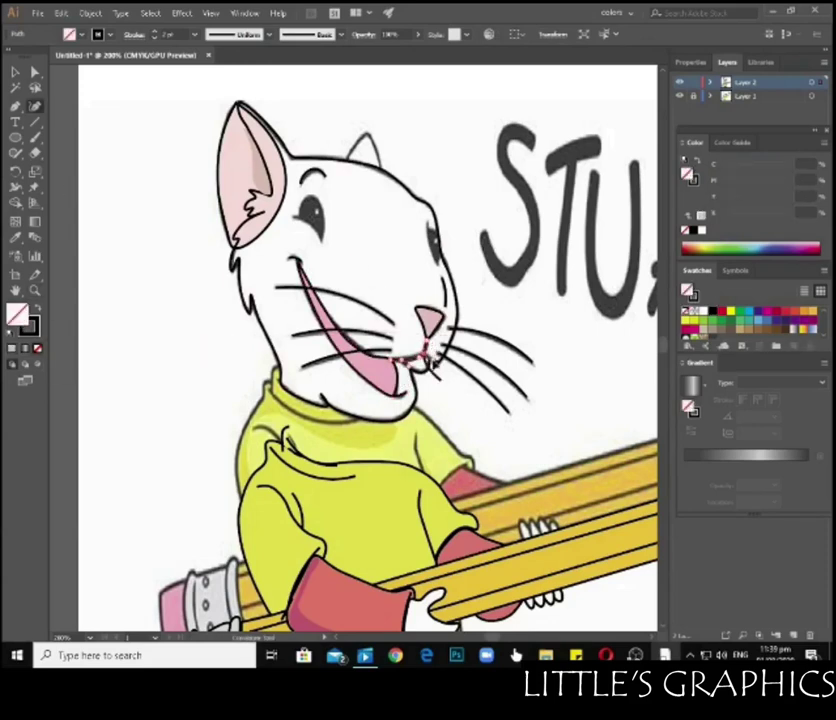
{"action": "left_click", "coordinate": [290, 255]}
- Draw a small curved path at the eye and select it
{"action": "key", "text": "shift+asciitilde"}
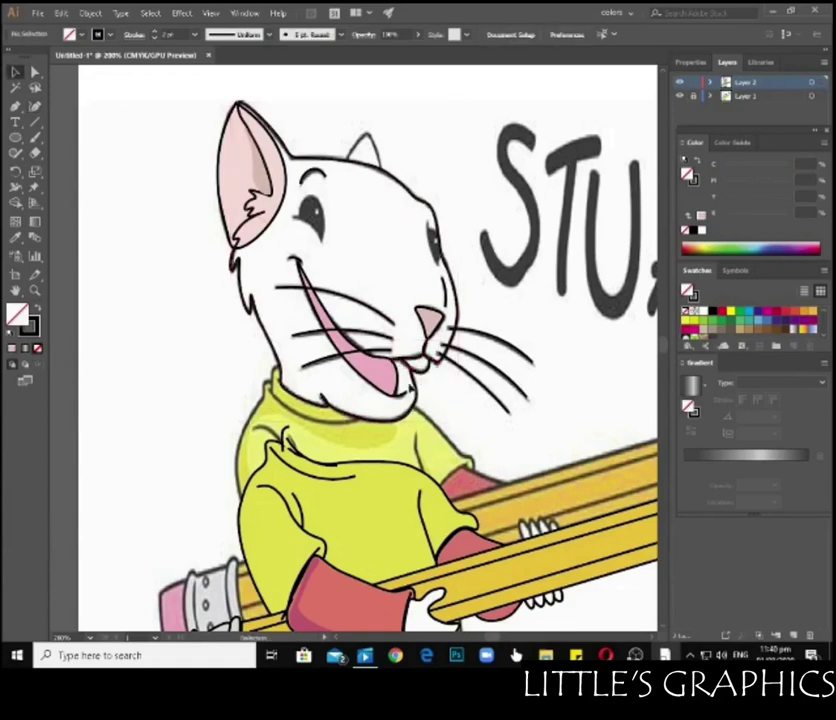
{"action": "key", "text": "v"}
{"action": "left_click", "coordinate": [138, 174]}
{"action": "left_click", "coordinate": [321, 243]}
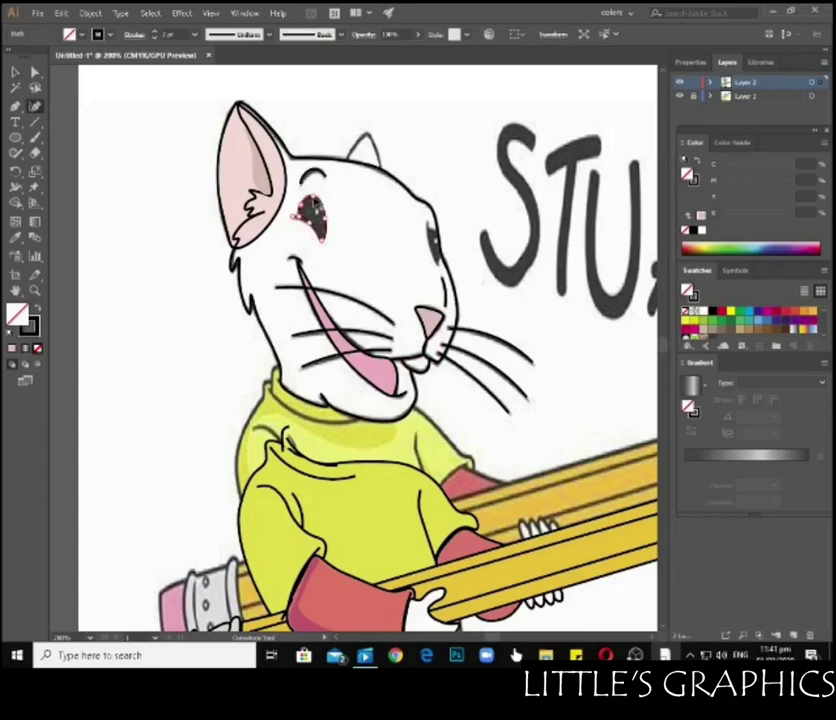
{"action": "scroll", "coordinate": [330, 228], "scroll_direction": "up", "scroll_amount": 3}
- Zoom in and draw a small white highlight inside the first eye
{"action": "key", "text": "l"}
{"action": "key", "text": "d"}
{"action": "left_click_drag", "start_coordinate": [285, 152], "coordinate": [303, 193]}
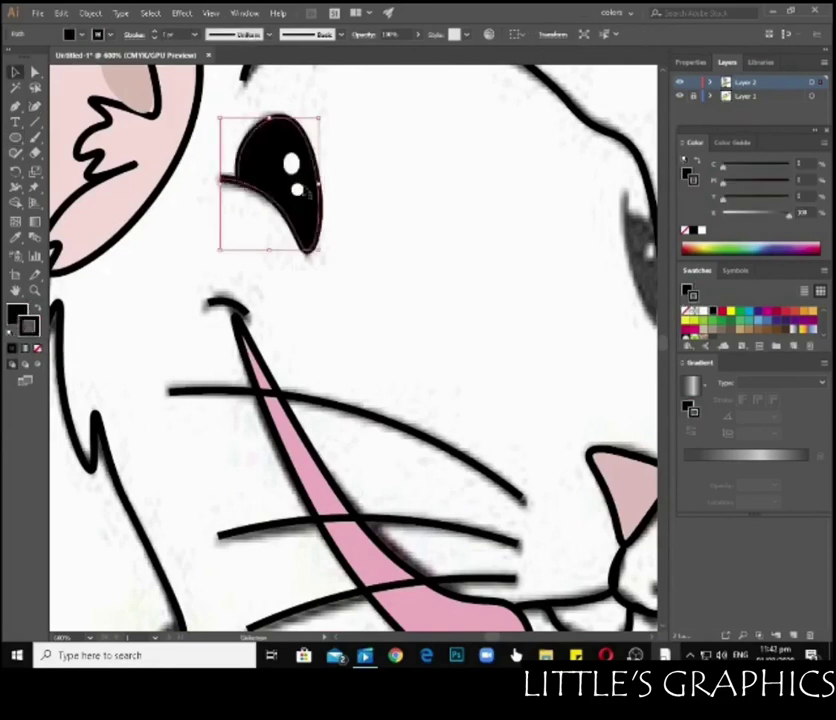
{"action": "scroll", "coordinate": [437, 228], "scroll_direction": "right", "scroll_amount": 5}
- Trace the second eye as a closed black shape with a white highlight circle
{"action": "left_click_drag", "start_coordinate": [398, 179], "coordinate": [431, 308]}
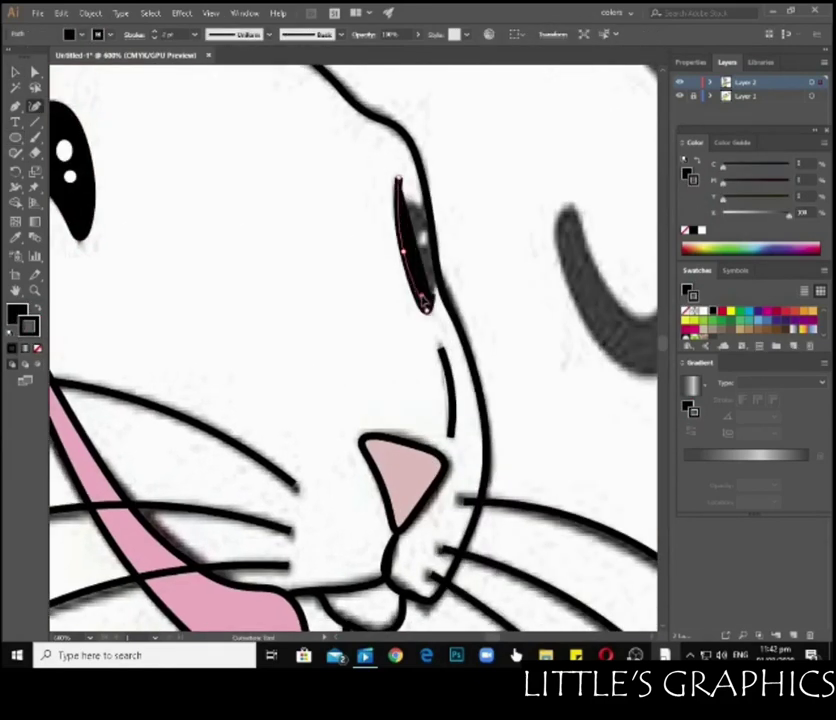
{"action": "left_click", "coordinate": [440, 232]}
{"action": "left_click", "coordinate": [398, 181]}
{"action": "key", "text": "/"}
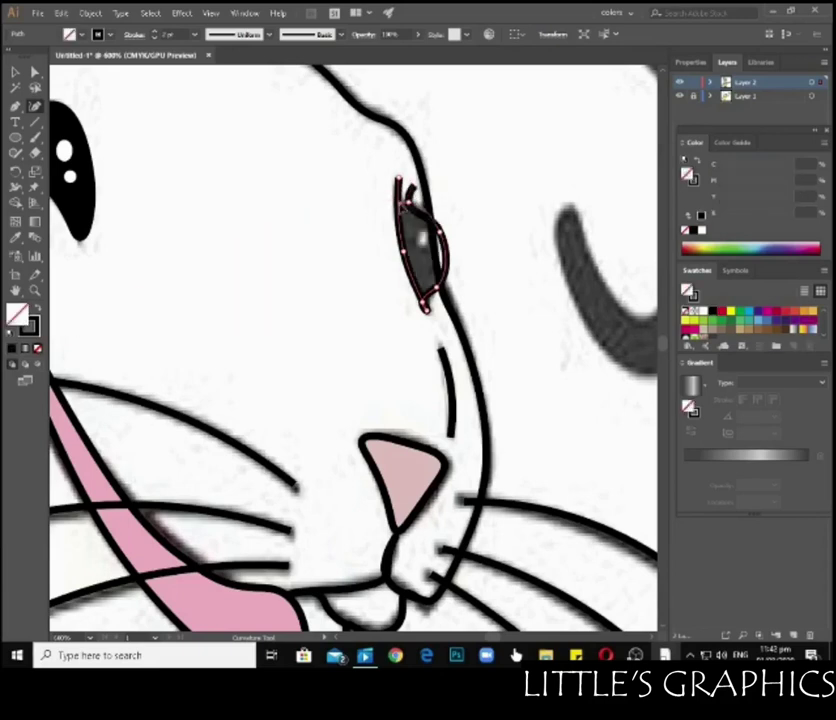
{"action": "key", "text": "l"}
{"action": "mouse_move", "coordinate": [422, 257]}
{"action": "left_mouse_down"}
{"action": "mouse_move", "coordinate": [434, 270]}
{"action": "mouse_move", "coordinate": [430, 244]}
{"action": "left_mouse_up"}
{"action": "key", "text": "shift+x"}
{"action": "key", "text": "ctrl+shift+a"}
{"action": "key", "text": "ctrl+minus"}
{"action": "key", "text": "ctrl+minus"}
{"action": "key", "text": "ctrl+minus"}
{"action": "left_click", "coordinate": [240, 324]}
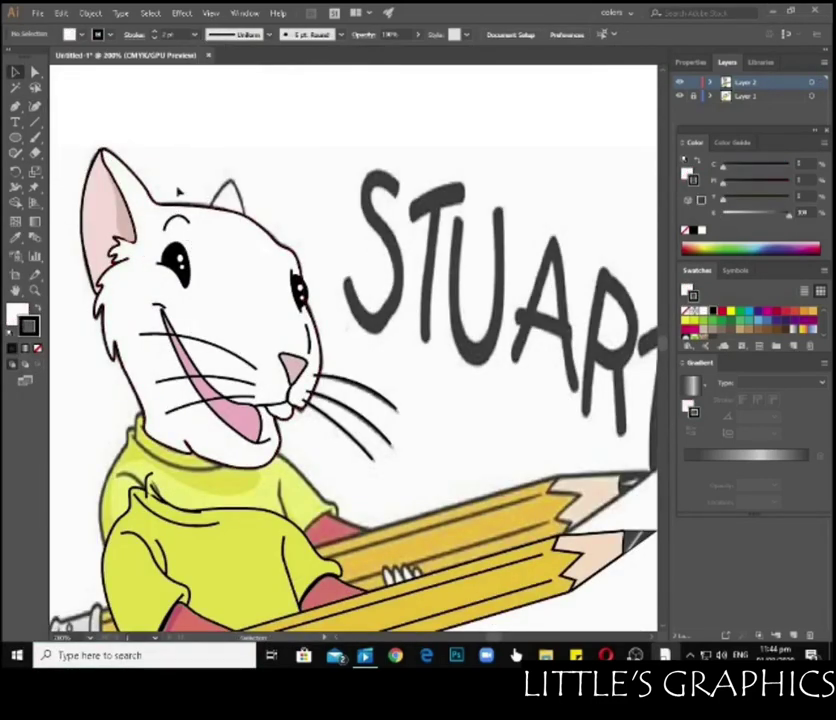
- Trace the back ear, sweater and collar outlines with the Curvature tool
{"action": "key", "text": "shift+asciitilde"}
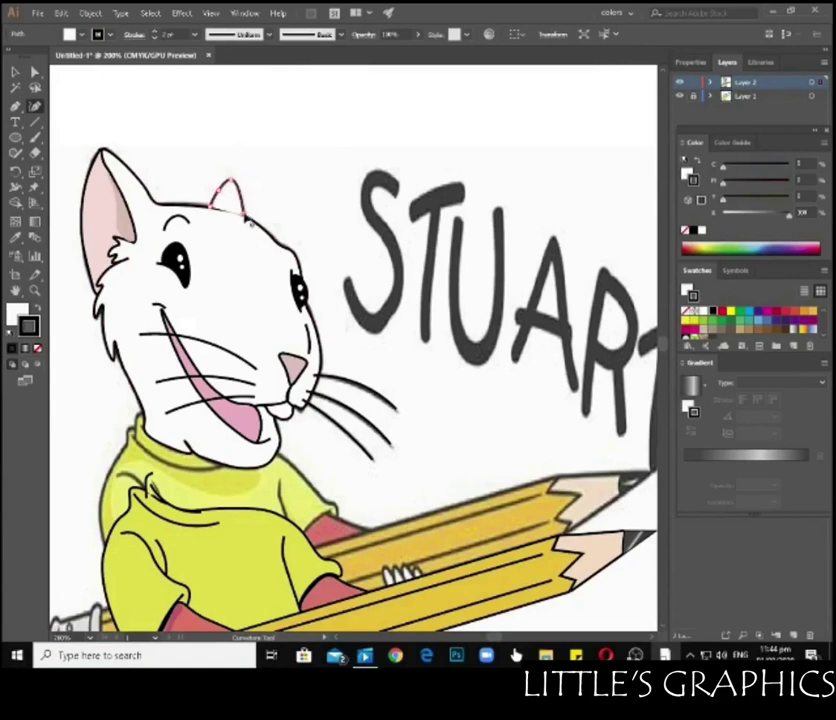
{"action": "key", "text": "v"}
{"action": "key", "text": "ctrl+shift+a"}
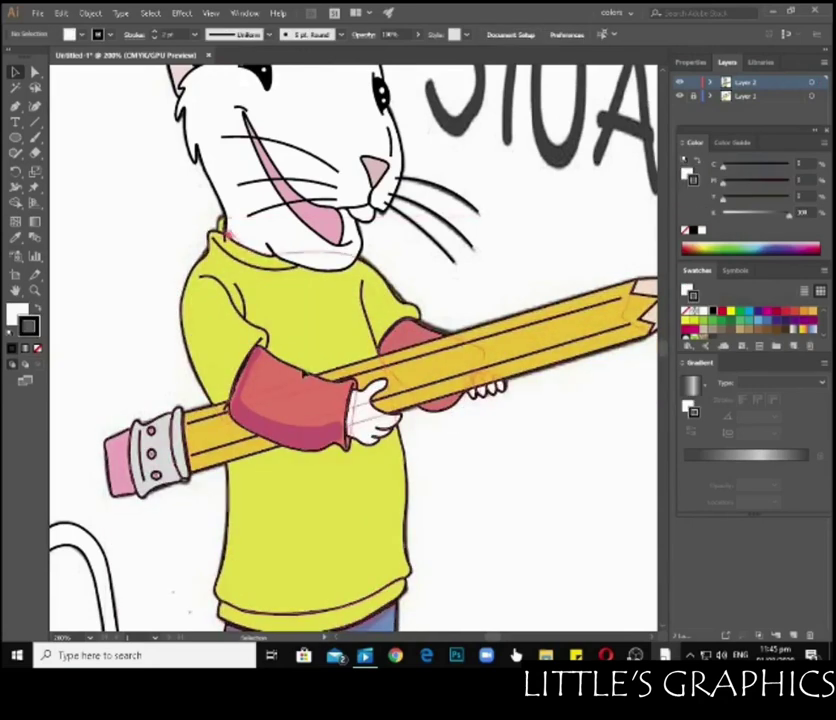
{"action": "left_click", "coordinate": [280, 313]}
{"action": "key", "text": "shift+asciitilde"}
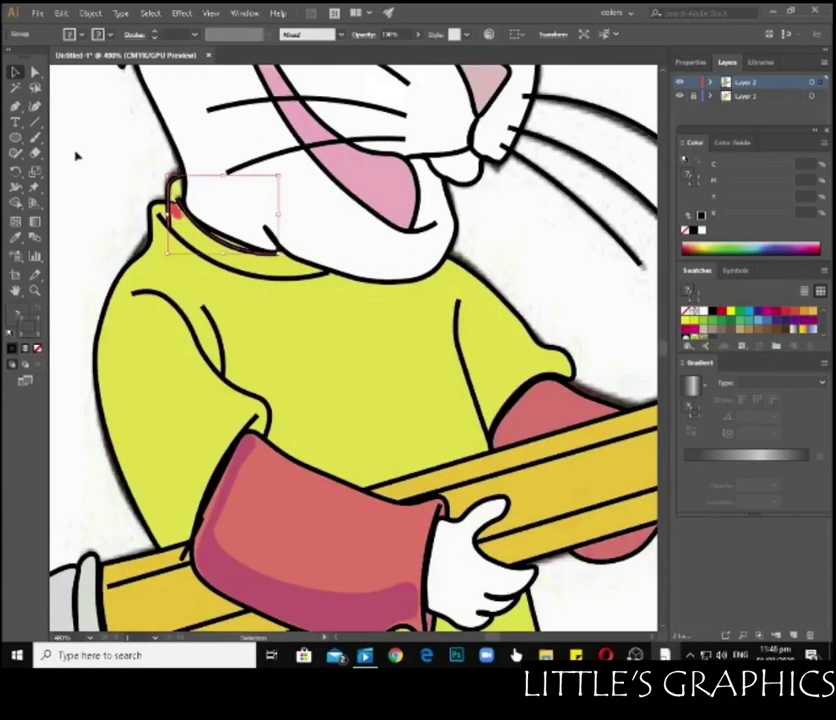
{"action": "key", "text": "shift+asciitilde"}
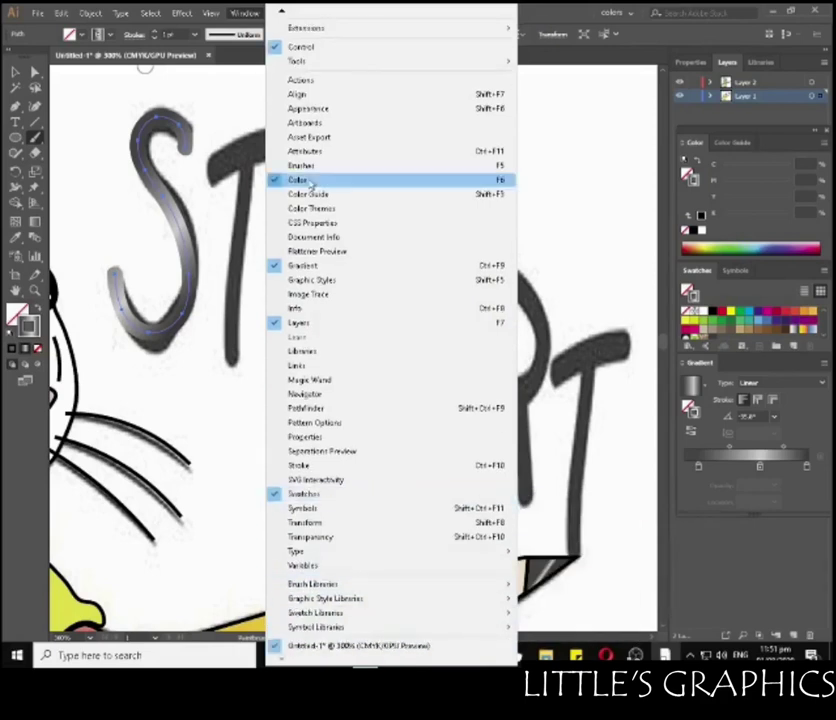
- Apply the Touch Calligraphic brush to the S and paint the first T's bar and stem
{"action": "left_click", "coordinate": [300, 164]}
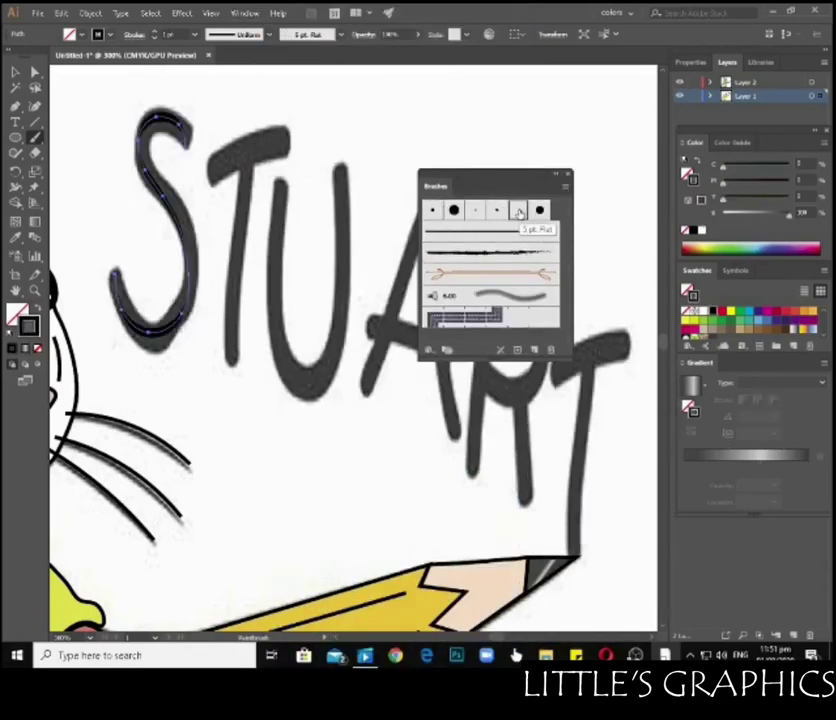
{"action": "left_click", "coordinate": [540, 210]}
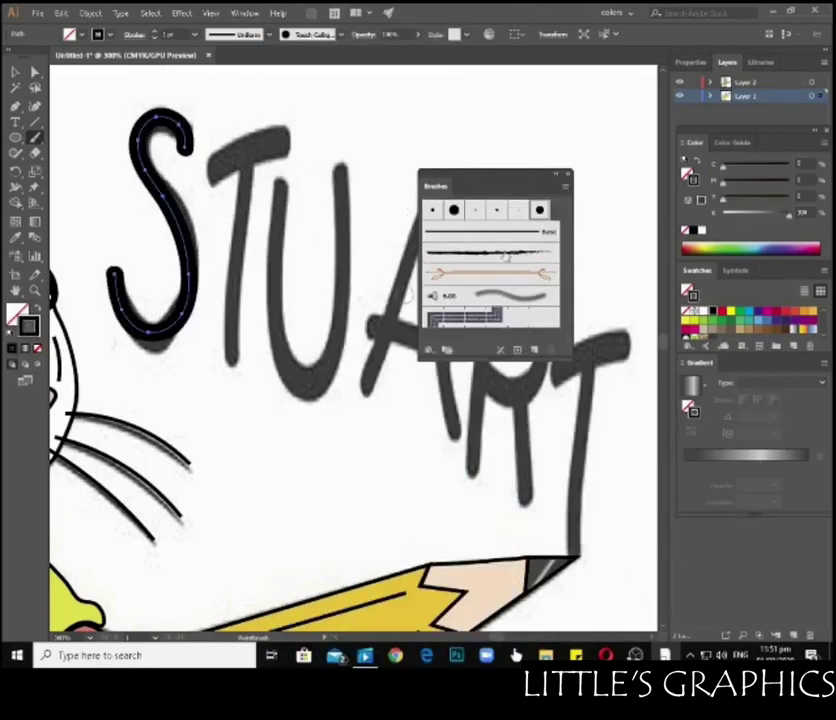
{"action": "left_click_drag", "start_coordinate": [436, 186], "coordinate": [720, 455]}
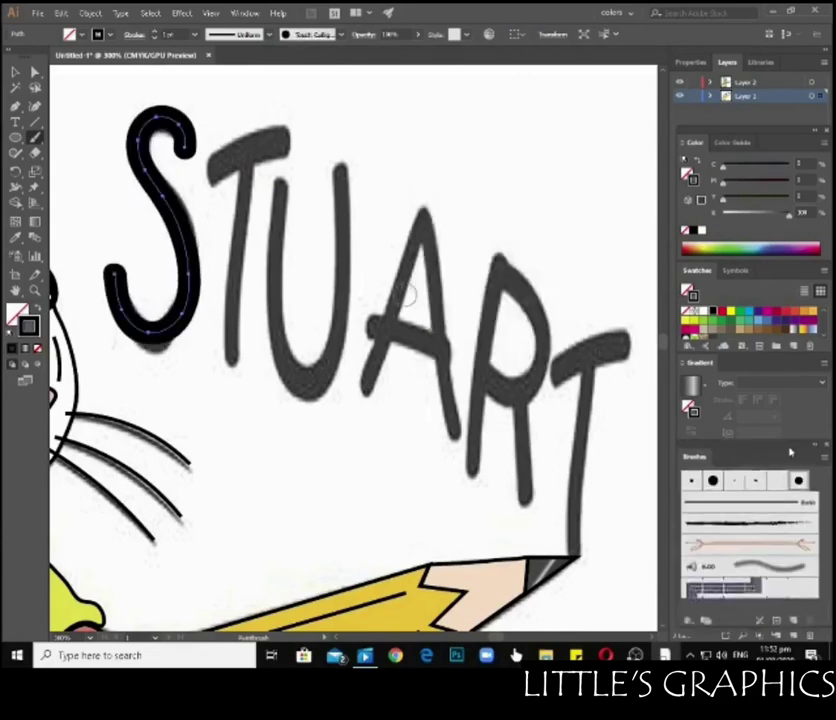
{"action": "left_click_drag", "start_coordinate": [212, 172], "coordinate": [286, 137]}
{"action": "left_click_drag", "start_coordinate": [240, 180], "coordinate": [233, 352]}
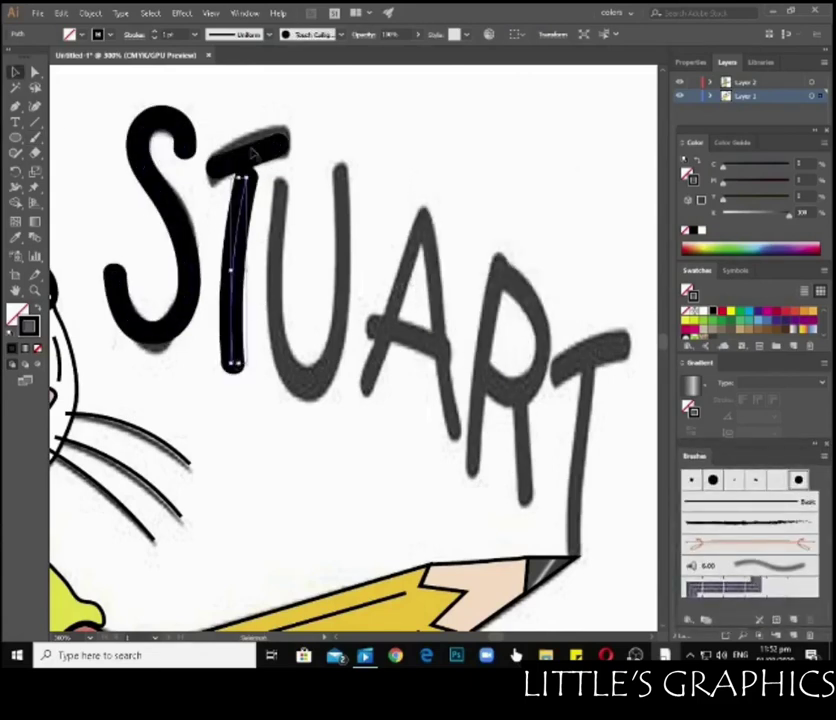
{"action": "left_click_drag", "start_coordinate": [198, 174], "coordinate": [303, 131]}
{"action": "key", "text": "bracketright"}
{"action": "key", "text": "Return"}
- Paint the U, A, R and final T in black calligraphic strokes
{"action": "left_click_drag", "start_coordinate": [278, 180], "coordinate": [346, 165]}
{"action": "mouse_move", "coordinate": [362, 385]}
{"action": "left_mouse_down"}
{"action": "mouse_move", "coordinate": [425, 208]}
{"action": "mouse_move", "coordinate": [456, 435]}
{"action": "left_mouse_up"}
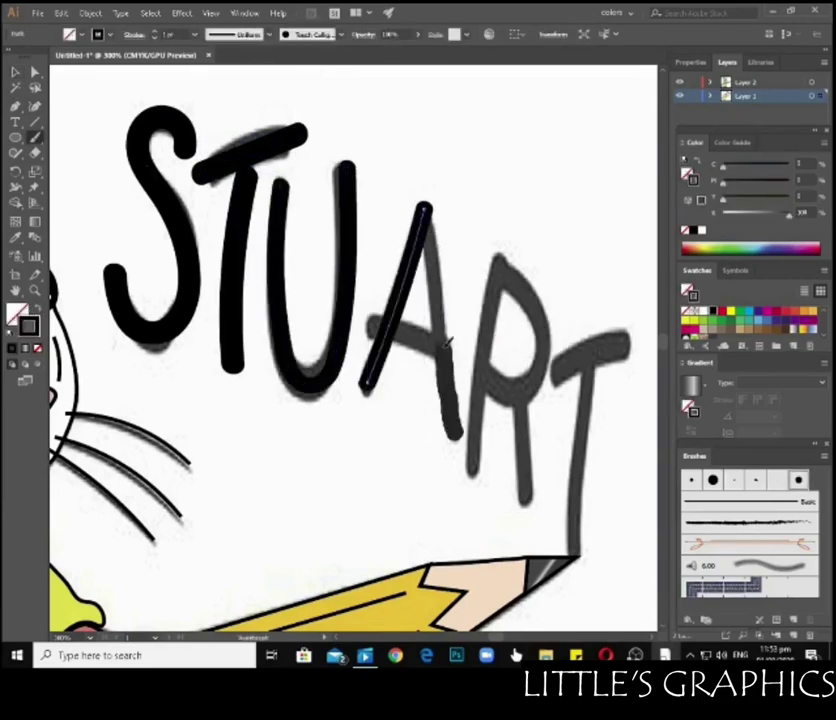
{"action": "left_click_drag", "start_coordinate": [360, 323], "coordinate": [450, 338]}
{"action": "left_click_drag", "start_coordinate": [502, 258], "coordinate": [472, 458]}
{"action": "mouse_move", "coordinate": [503, 262]}
{"action": "left_mouse_down"}
{"action": "mouse_move", "coordinate": [495, 395]}
{"action": "mouse_move", "coordinate": [532, 500]}
{"action": "left_mouse_up"}
{"action": "left_click_drag", "start_coordinate": [569, 321], "coordinate": [628, 342]}
- Zoom out to the whole page, remove a stray reference-image copy, and pan the view
{"action": "key", "text": "ctrl+minus"}
{"action": "key", "text": "ctrl+minus"}
{"action": "key", "text": "ctrl+minus"}
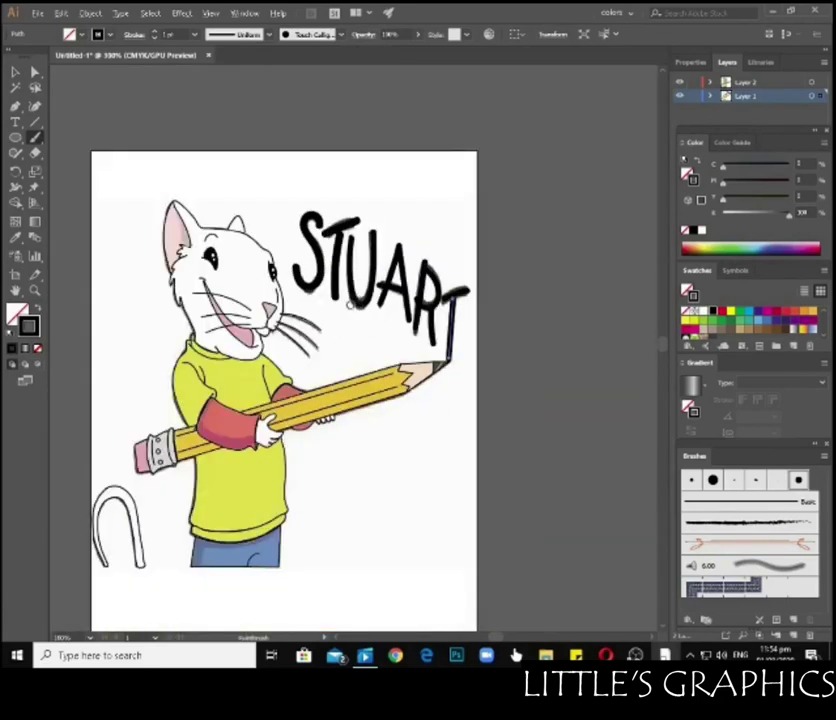
{"action": "key", "text": "ctrl+minus"}
{"action": "key", "text": "ctrl+plus"}
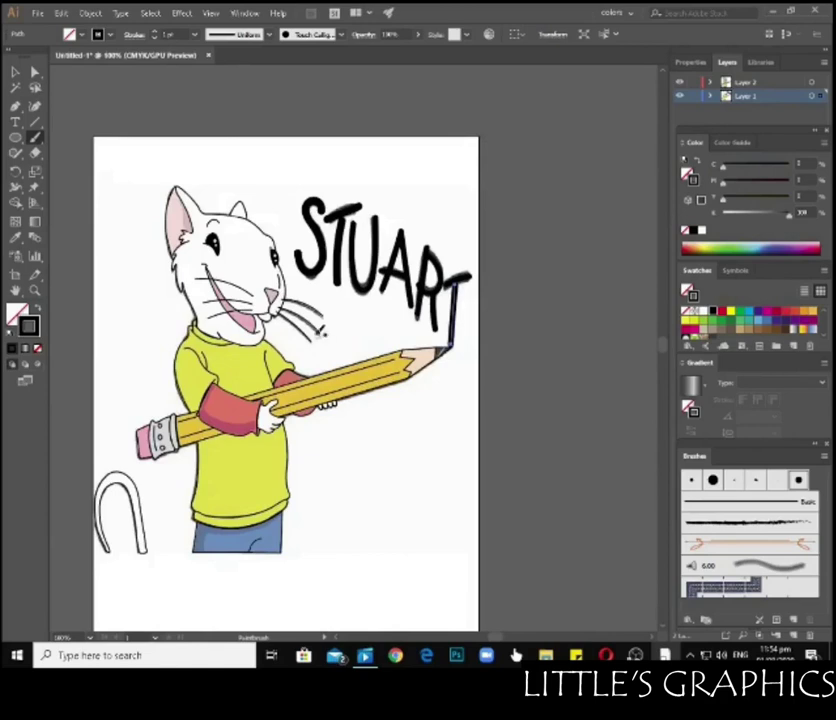
{"action": "key", "text": "v"}
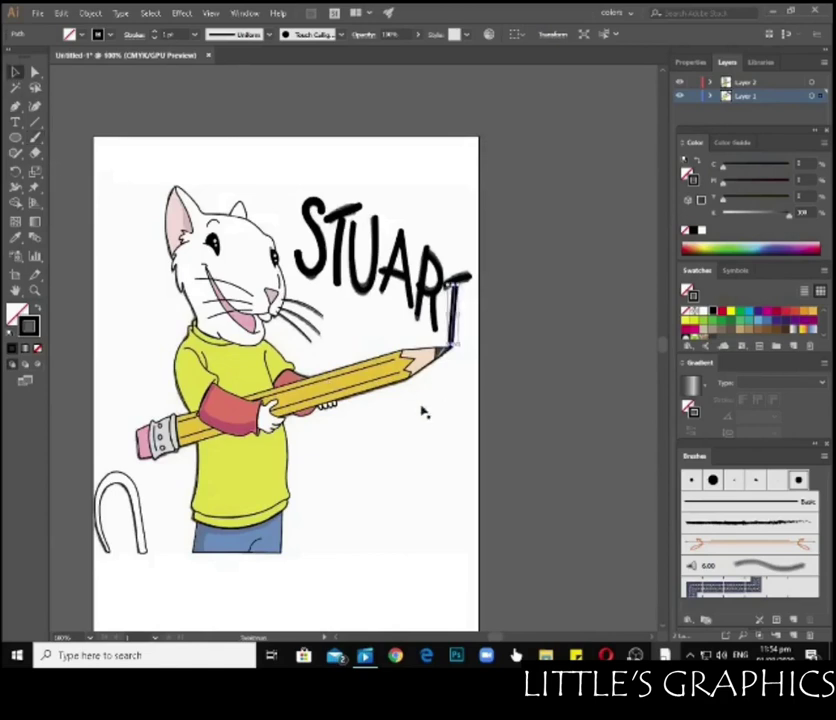
{"action": "left_click", "coordinate": [358, 409]}
{"action": "left_click_drag", "start_coordinate": [268, 202], "coordinate": [447, 198]}
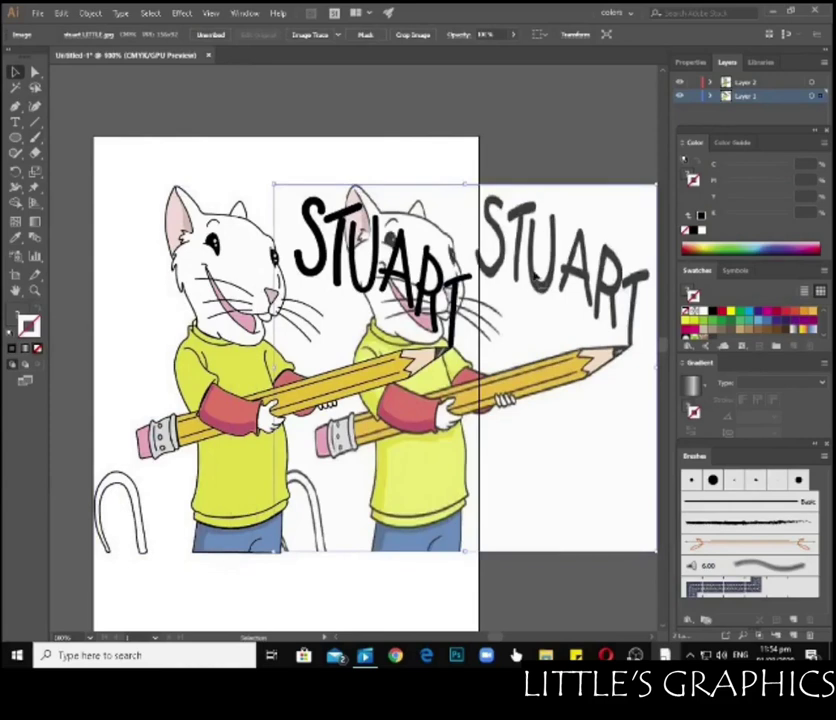
{"action": "key", "text": "Delete"}
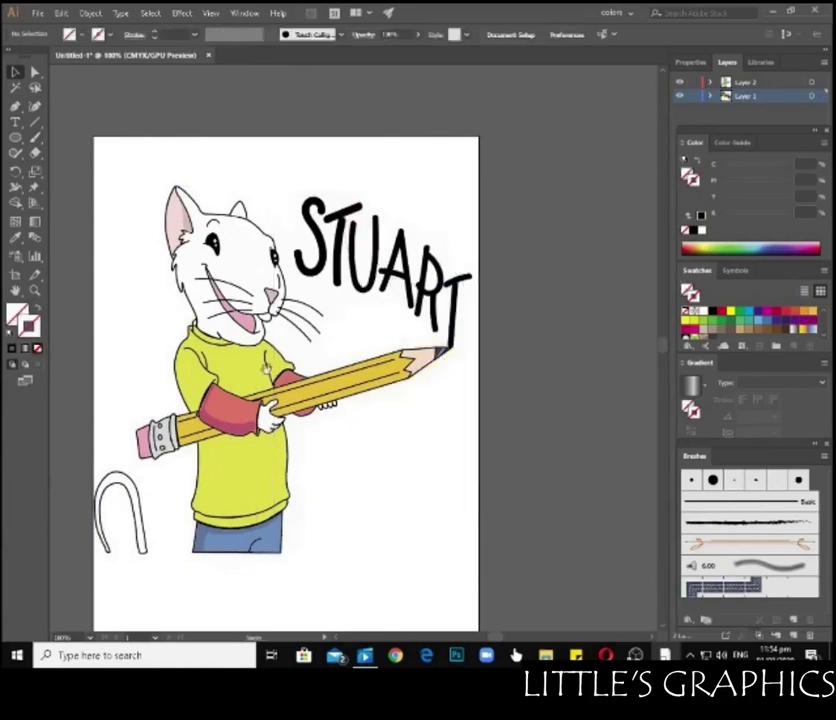
{"action": "left_click_drag", "start_coordinate": [267, 368], "coordinate": [336, 325]}
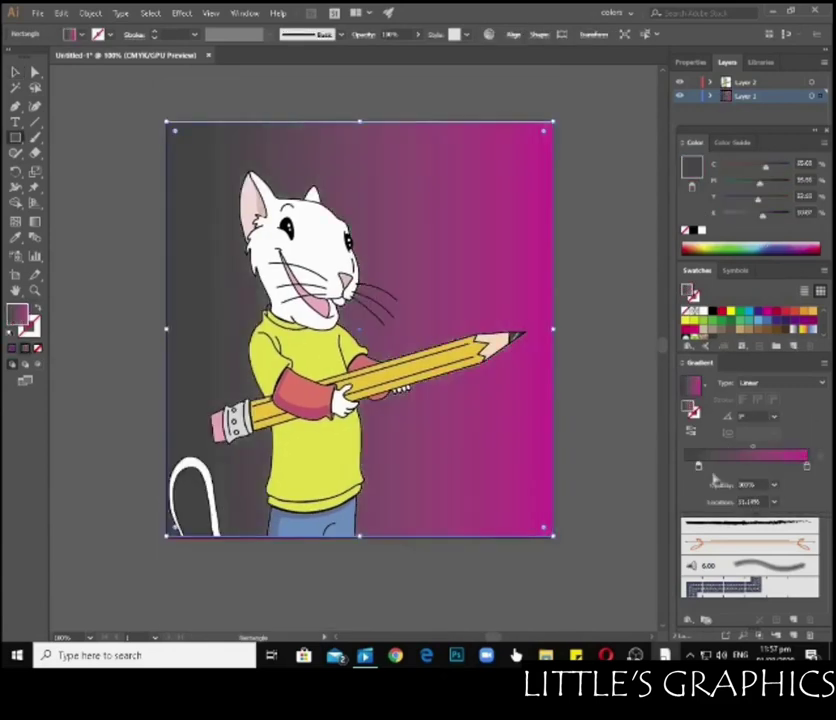
- Make the magenta fill a linear gradient with a pale band shifted left
{"action": "left_click", "coordinate": [691, 386]}
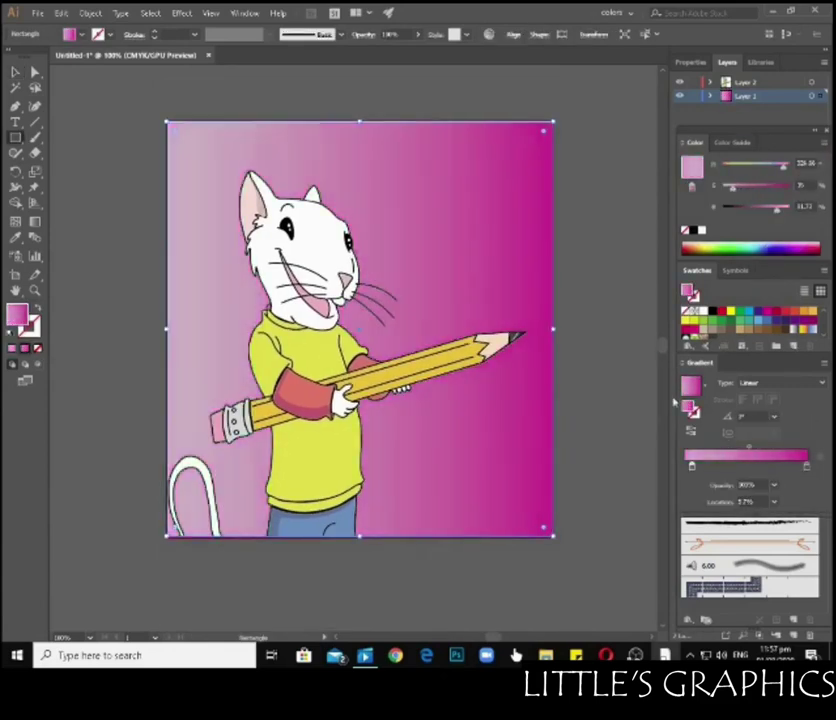
{"action": "left_click", "coordinate": [805, 470]}
{"action": "mouse_move", "coordinate": [805, 468]}
{"action": "left_mouse_down"}
{"action": "mouse_move", "coordinate": [730, 466]}
{"action": "mouse_move", "coordinate": [779, 466]}
{"action": "left_mouse_up"}
{"action": "left_click", "coordinate": [730, 466]}
- Give the background rectangle a dark outline via the stroke weight
{"action": "key", "text": "v"}
{"action": "left_click", "coordinate": [645, 459]}
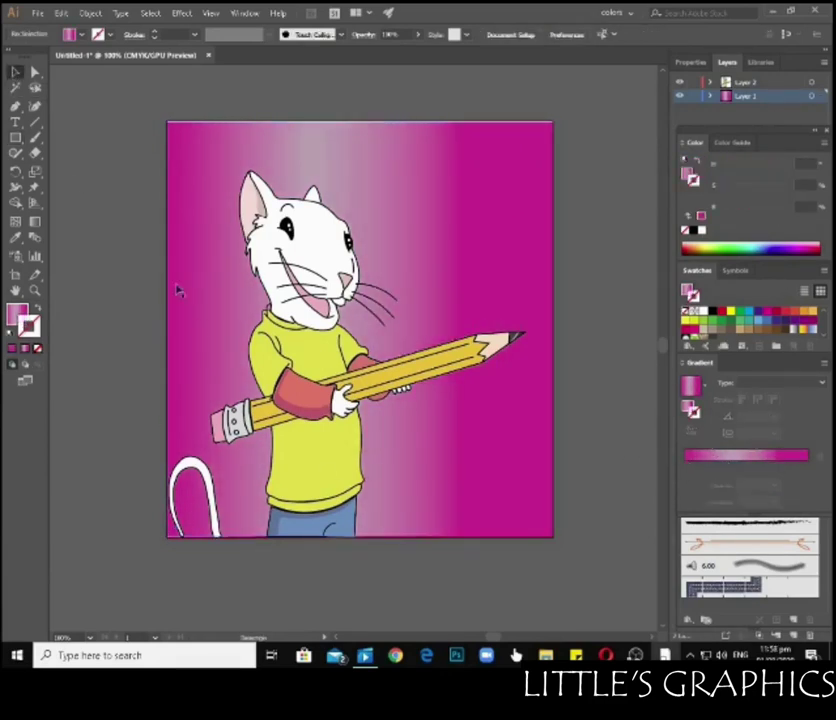
{"action": "left_click", "coordinate": [196, 34]}
{"action": "left_click", "coordinate": [215, 239]}
{"action": "left_click", "coordinate": [215, 239]}
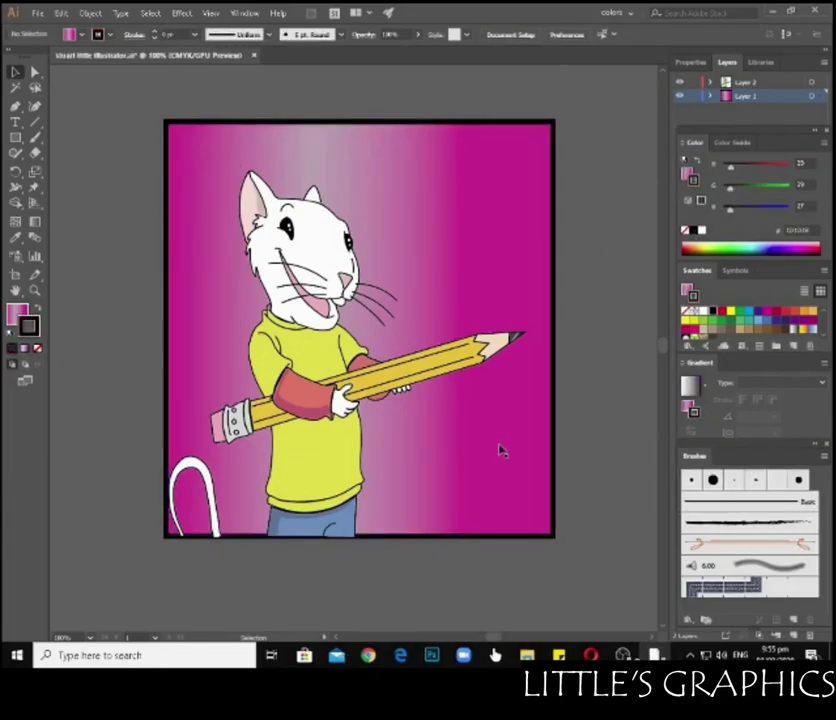
{"action": "right_click", "coordinate": [487, 428]}
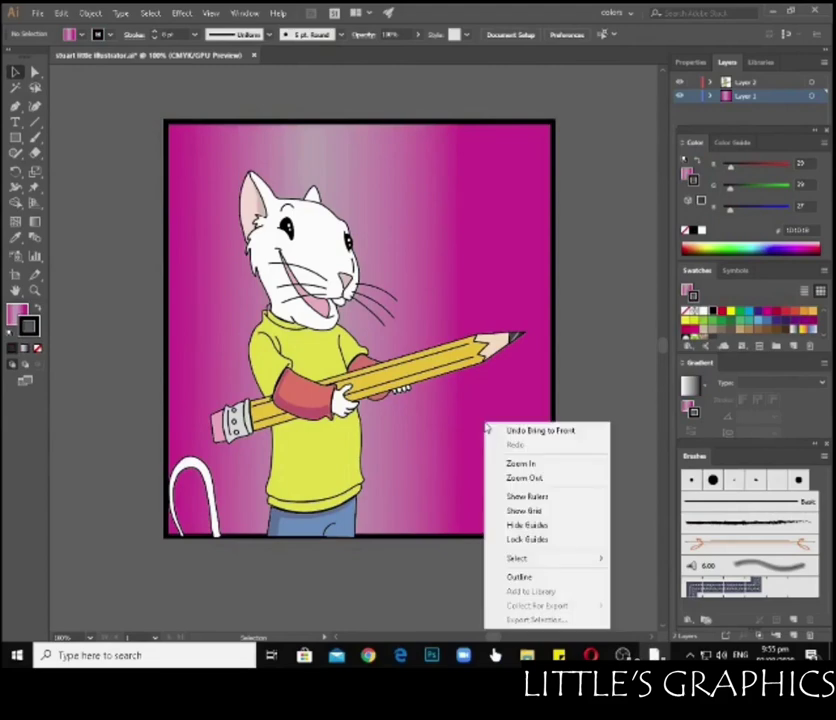
{"action": "left_click", "coordinate": [443, 428]}
{"action": "left_click", "coordinate": [443, 428]}
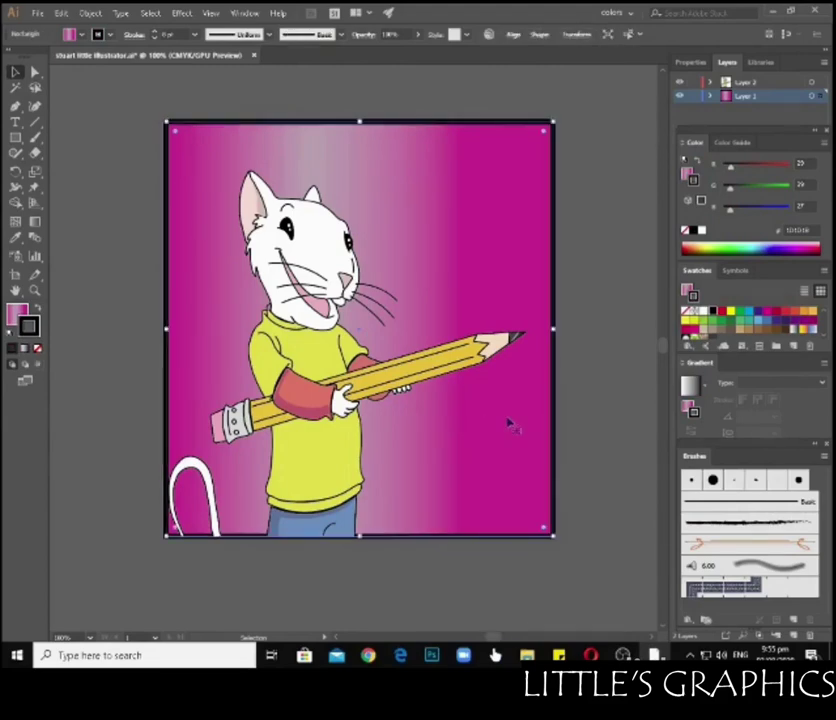
{"action": "right_click", "coordinate": [505, 427]}
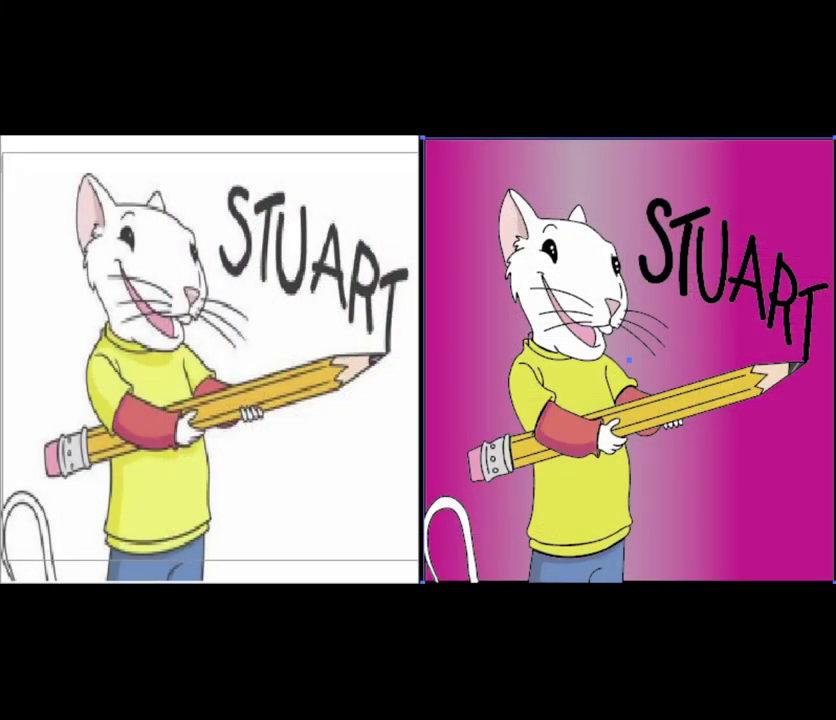